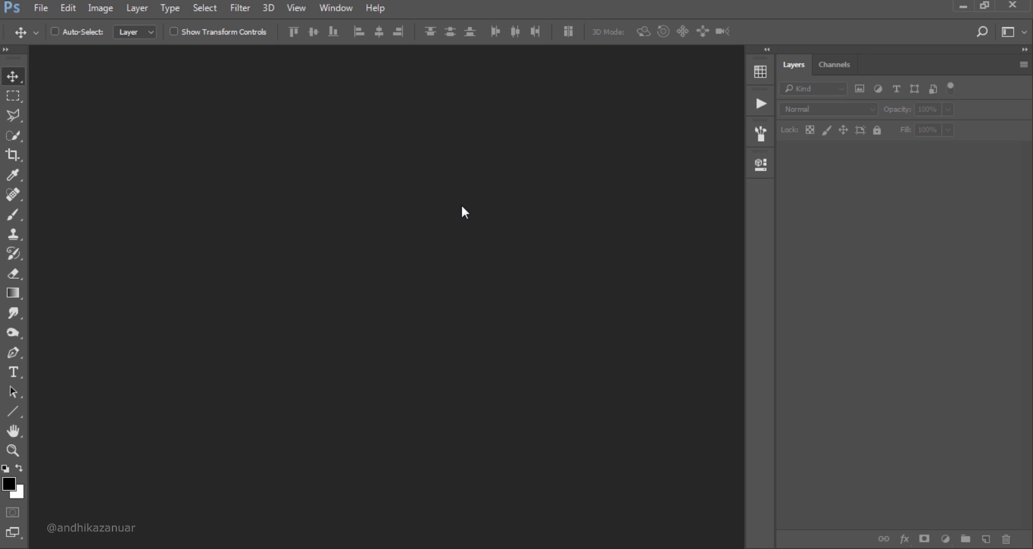
Create a new grey 2500 × 1500 px document at 200 ppi
left_click(43, 9)
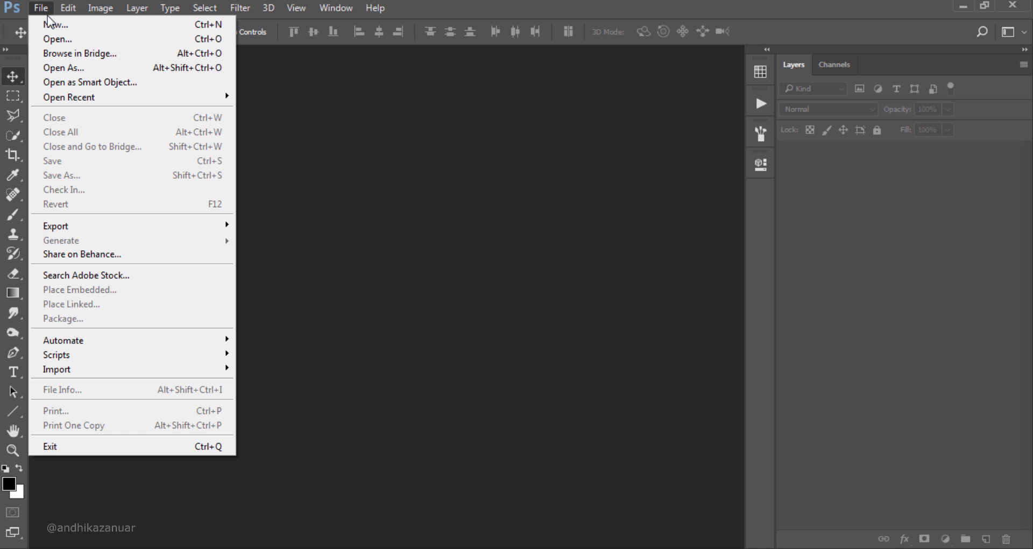
left_click(57, 23)
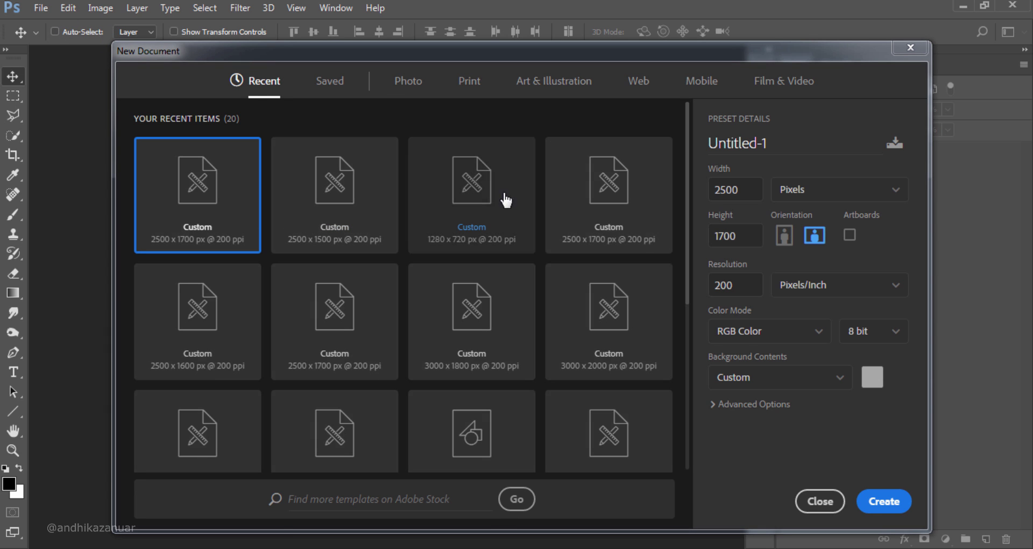
double_click(737, 188)
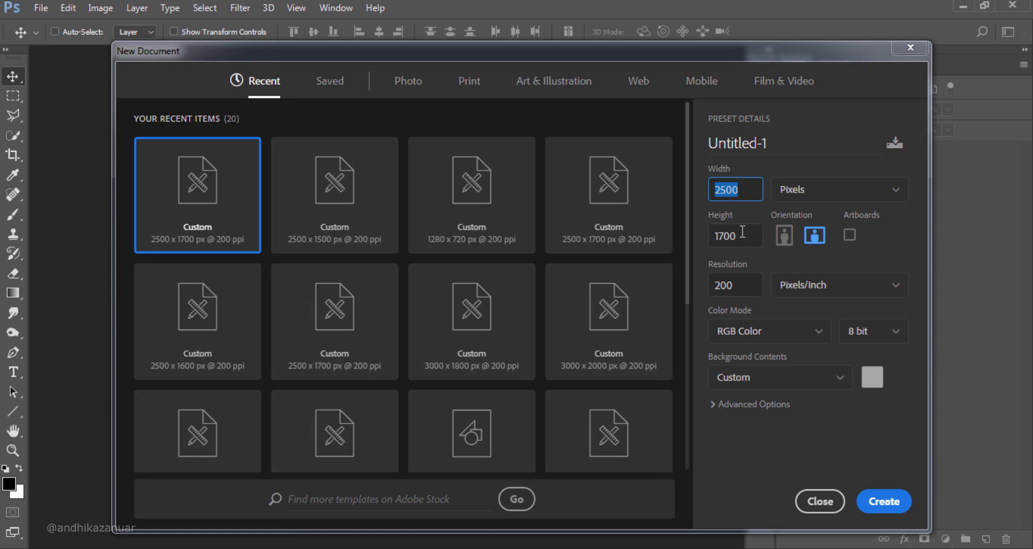
double_click(718, 238)
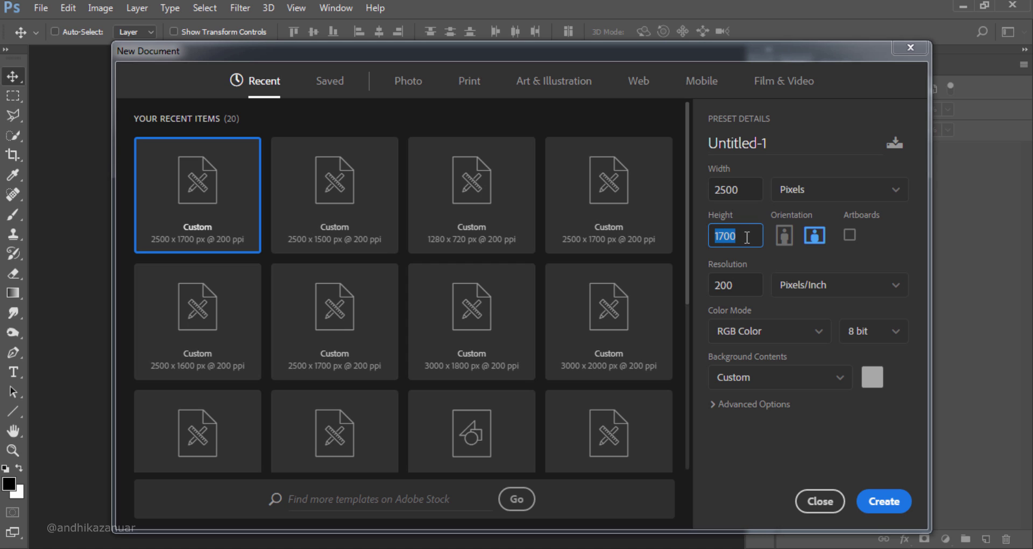
type("1500")
left_click(885, 503)
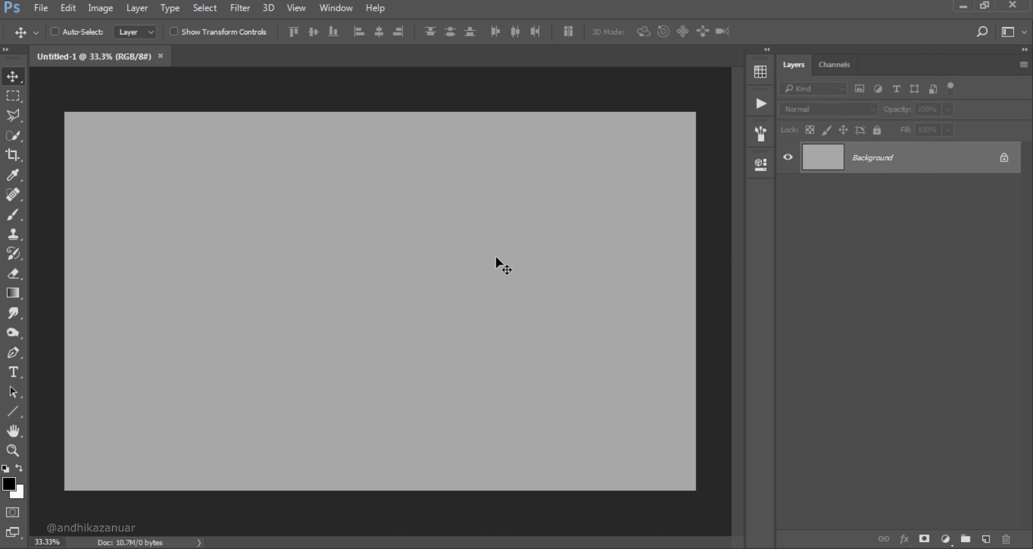
scroll(499, 248, "up", 1)
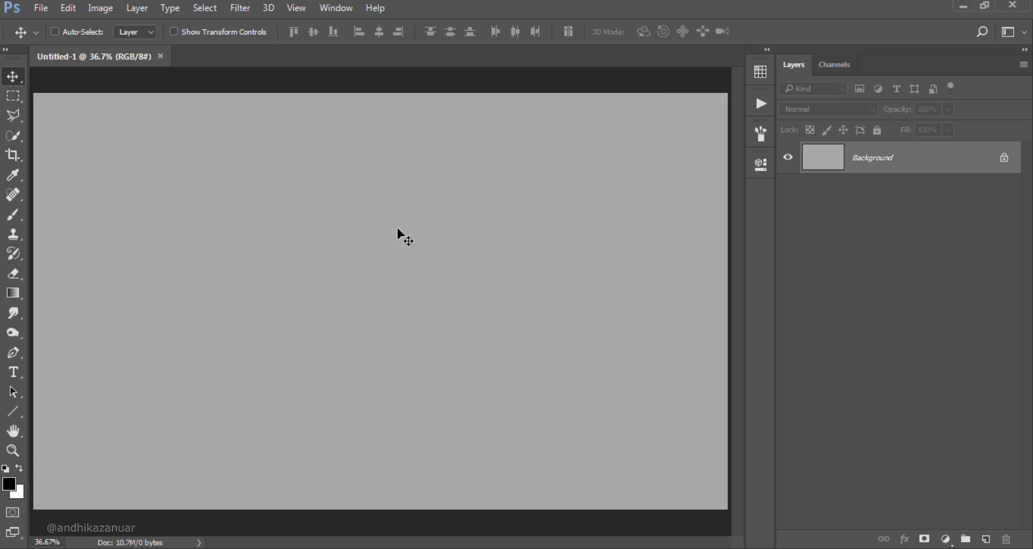
left_click(41, 8)
Place the brick alley photo and stretch it to the canvas's left and right edges
left_click(71, 39)
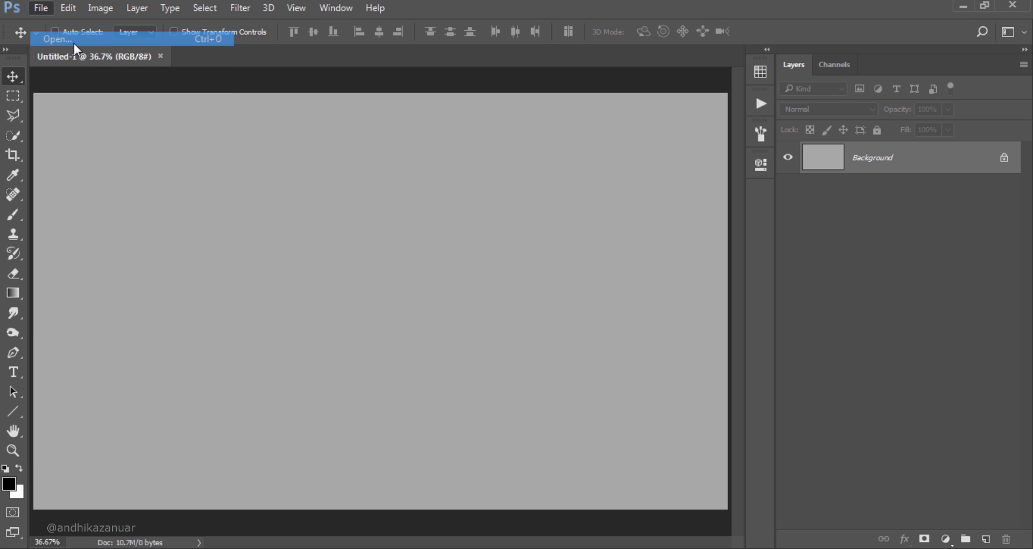
left_click(434, 139)
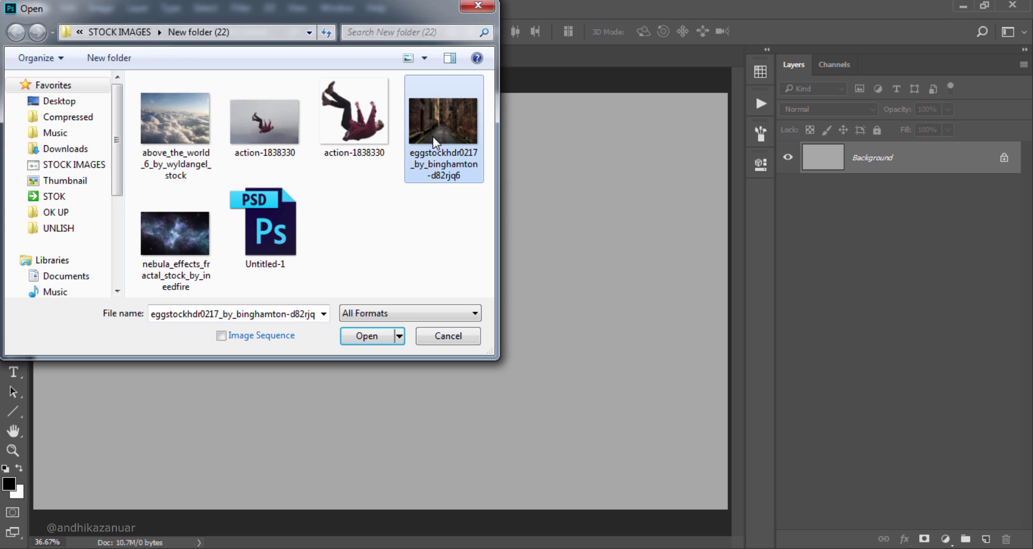
left_click(370, 336)
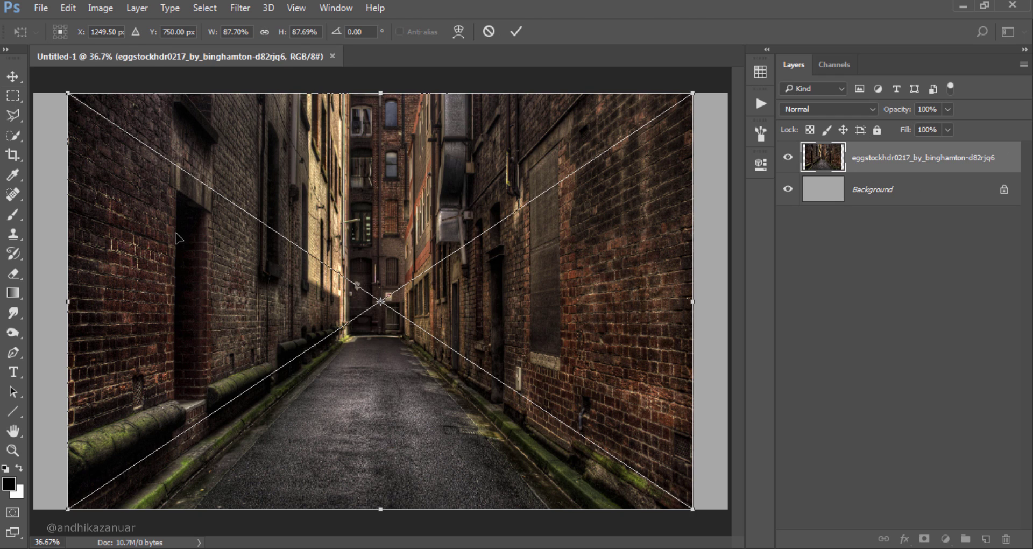
left_click_drag(68, 301, 35, 303)
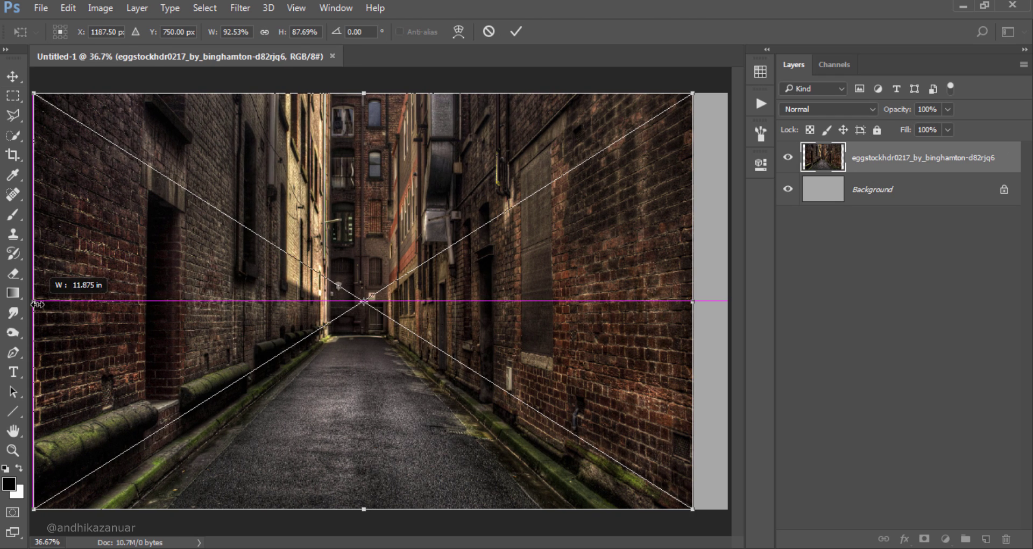
left_click_drag(692, 300, 728, 300)
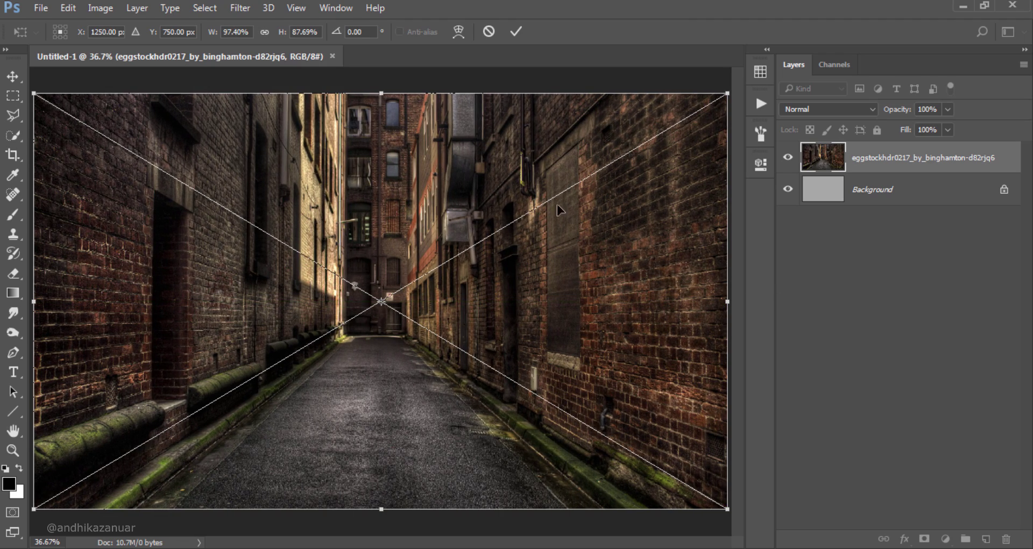
left_click(516, 32)
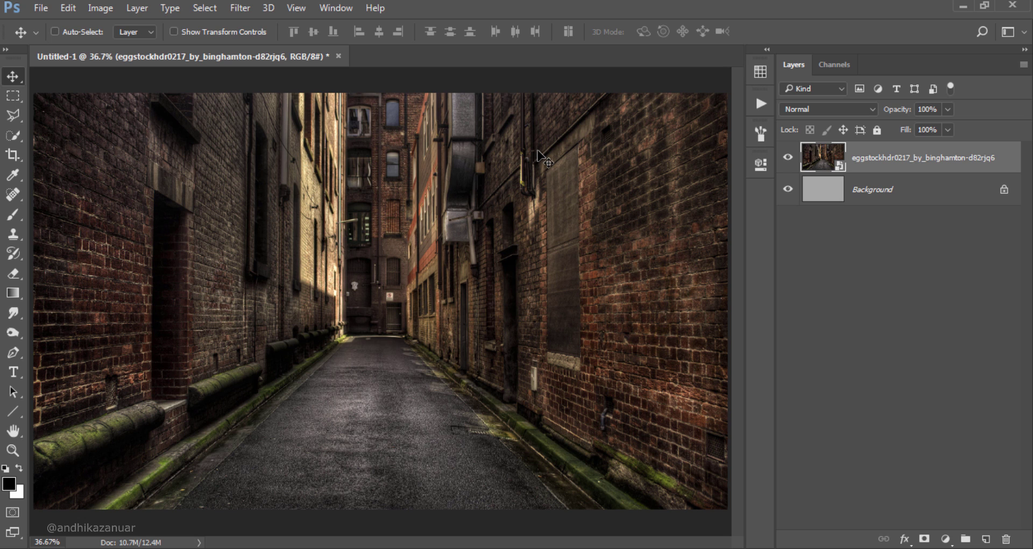
scroll(516, 183, "down", 1)
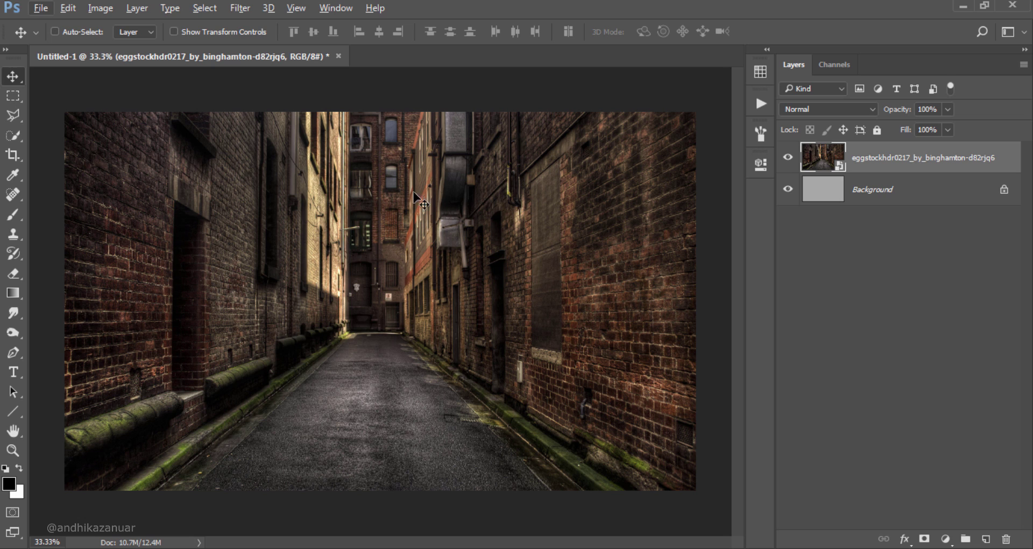
Polygonal-lasso everything except the road and add a layer mask hiding the road
left_click(14, 117)
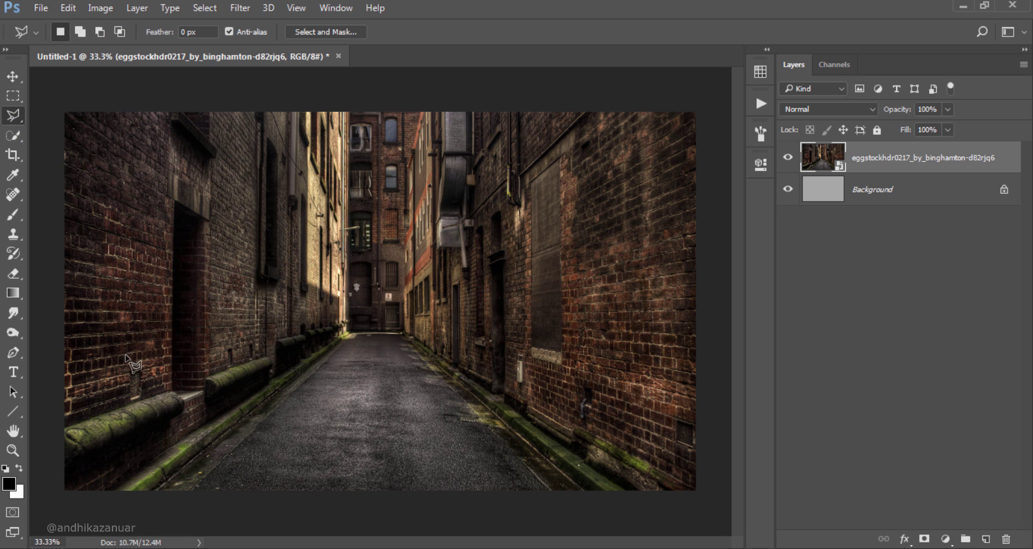
left_click(145, 496)
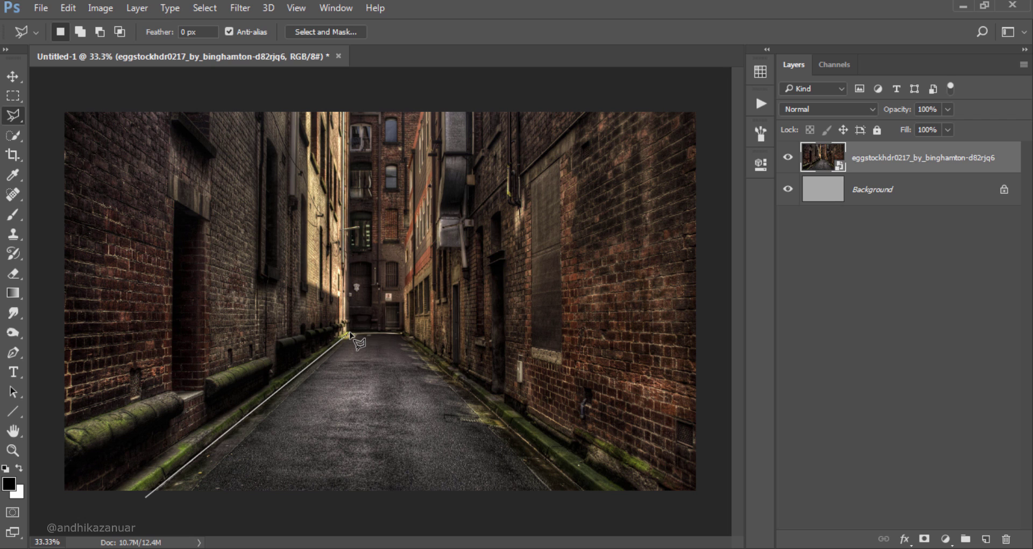
left_click(349, 333)
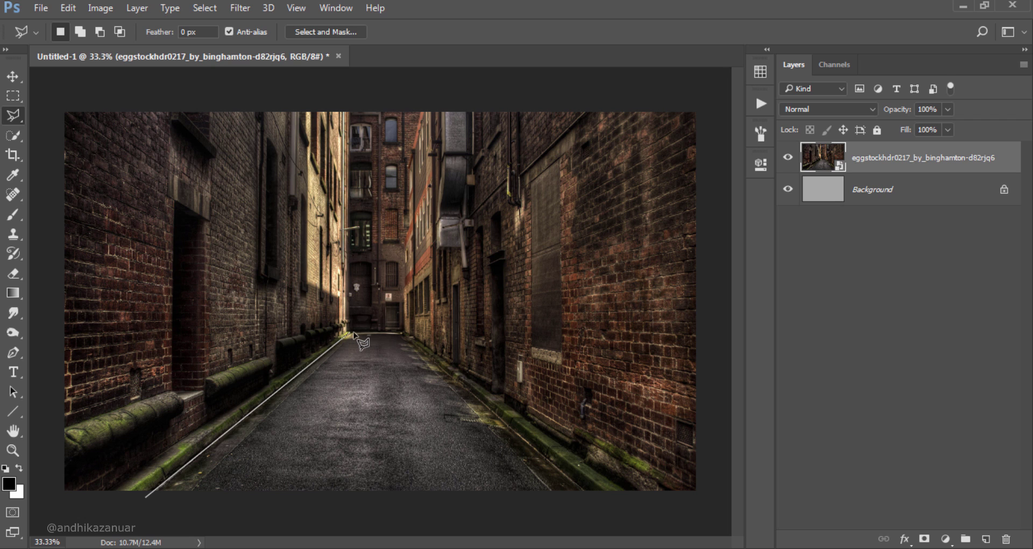
left_click(401, 334)
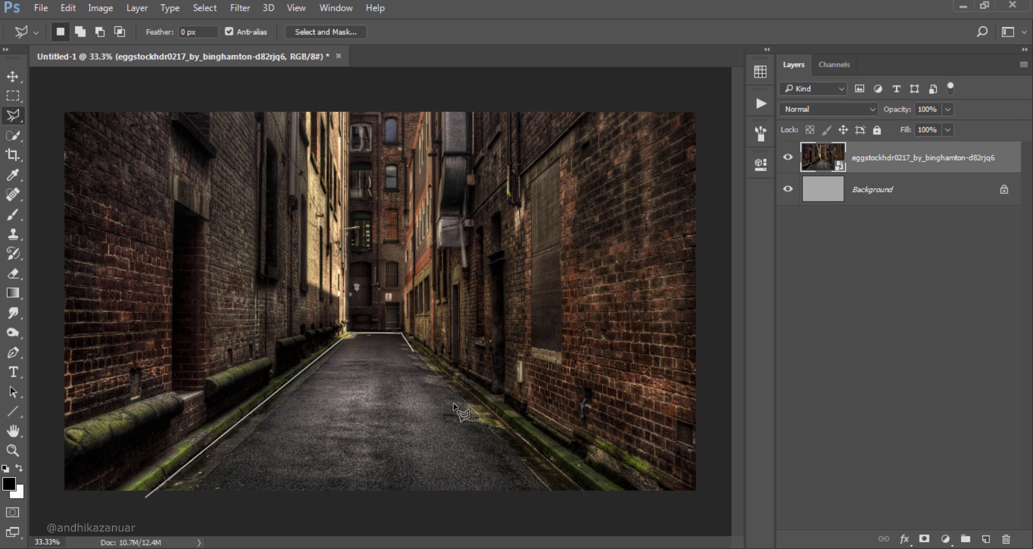
left_click(614, 515)
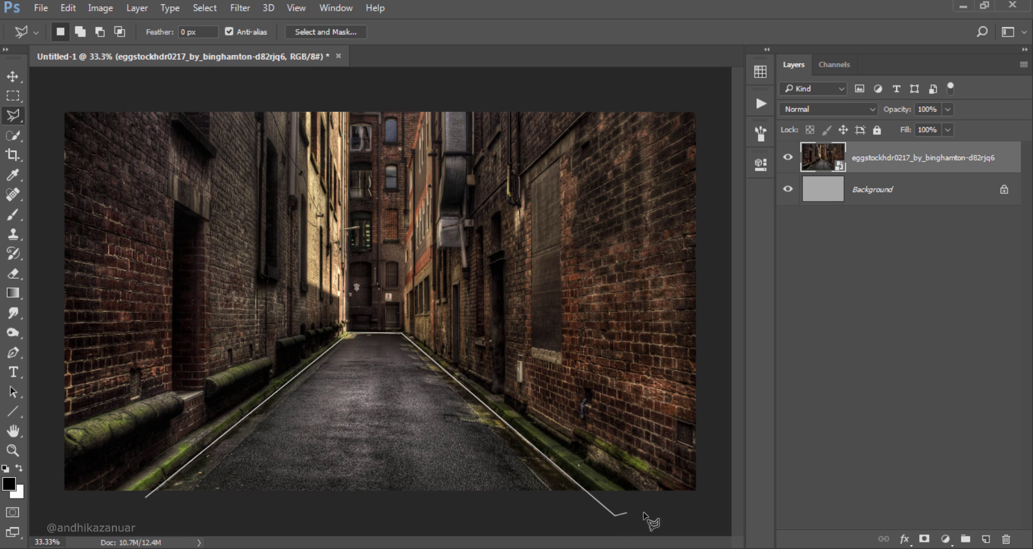
left_click(716, 513)
left_click(712, 91)
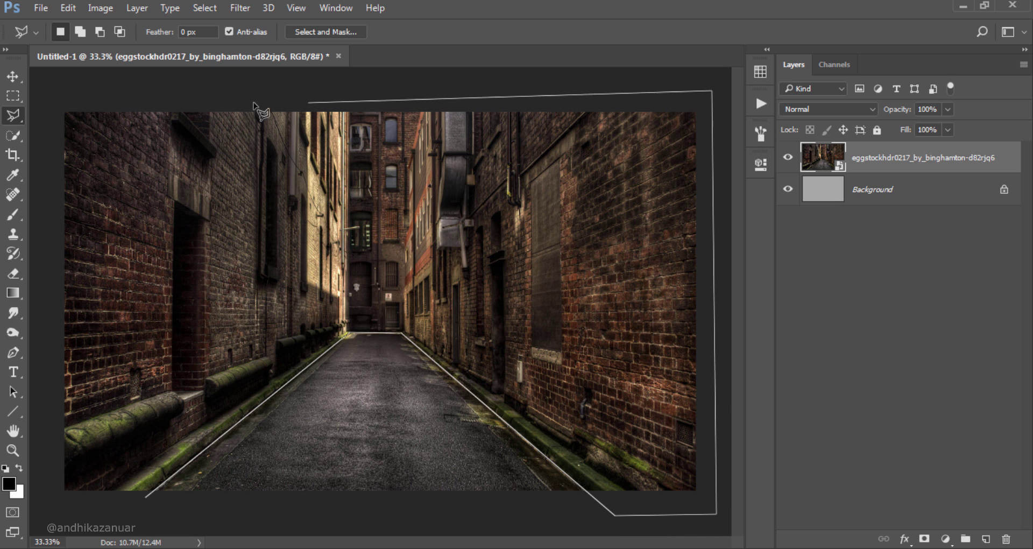
left_click(42, 95)
left_click(45, 493)
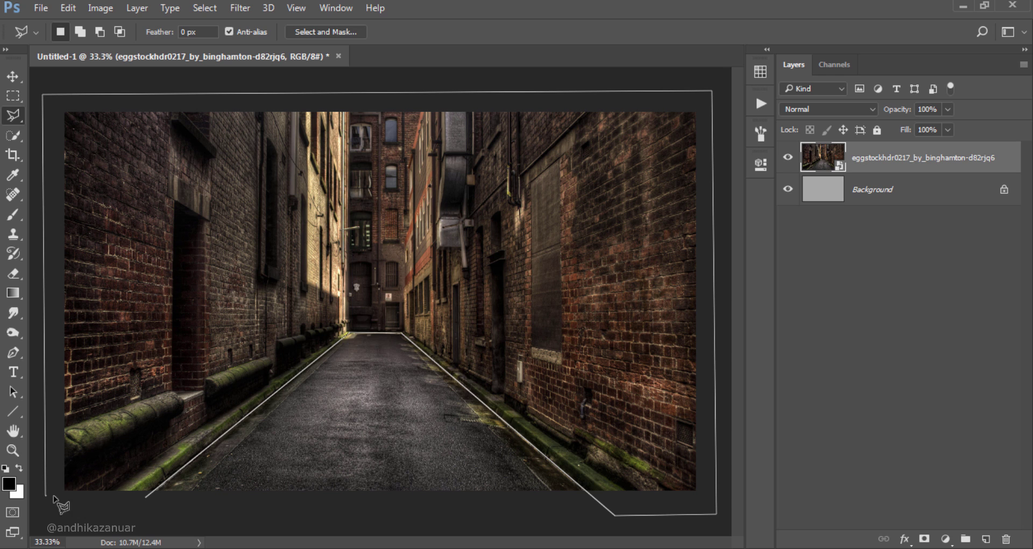
left_click(145, 496)
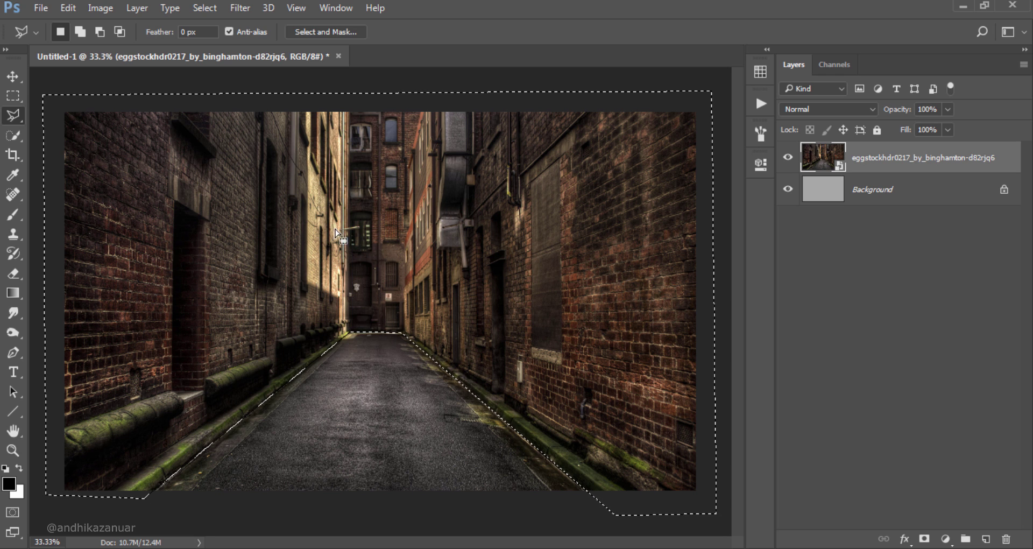
left_click(18, 79)
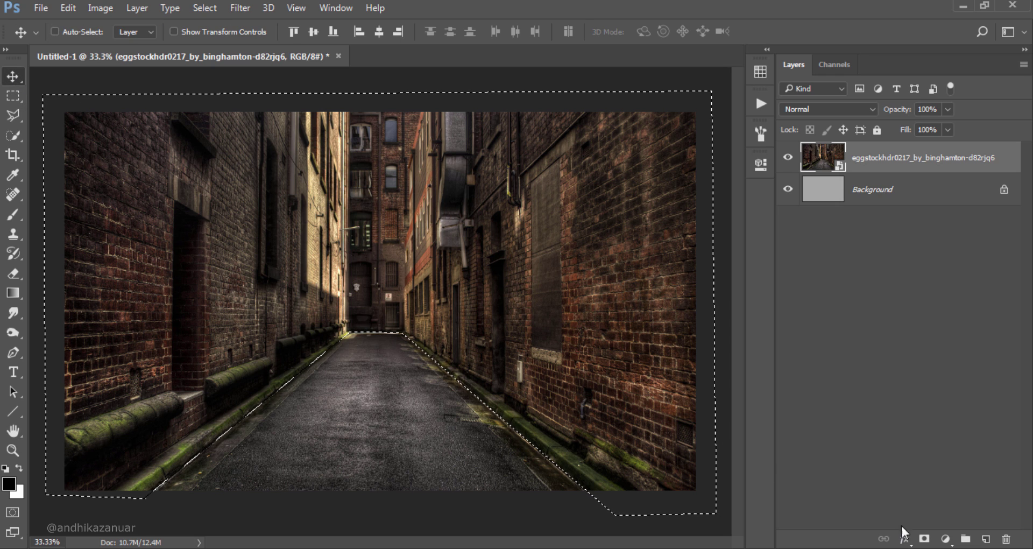
left_click(921, 540)
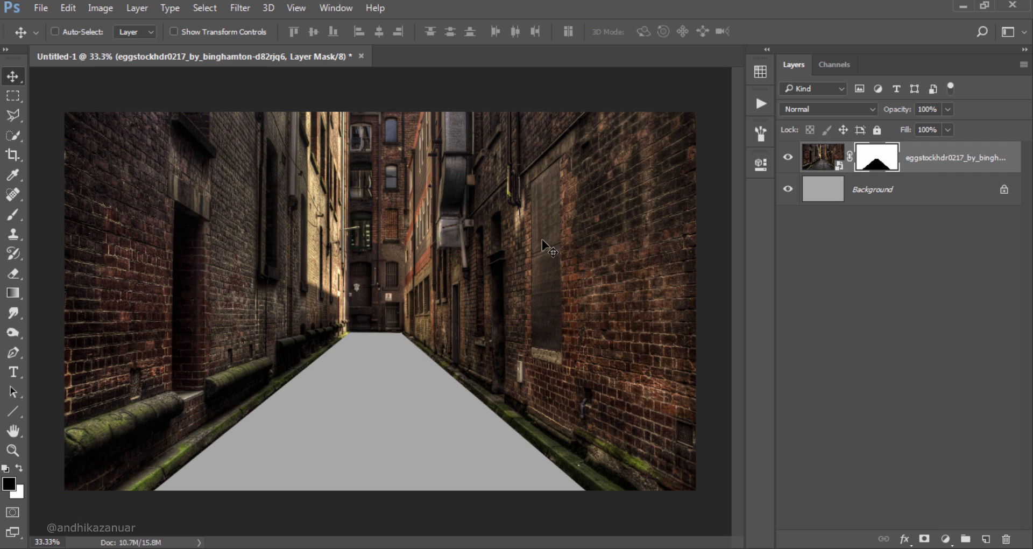
Rasterize the alley layer and permanently apply its layer mask
left_click(956, 161)
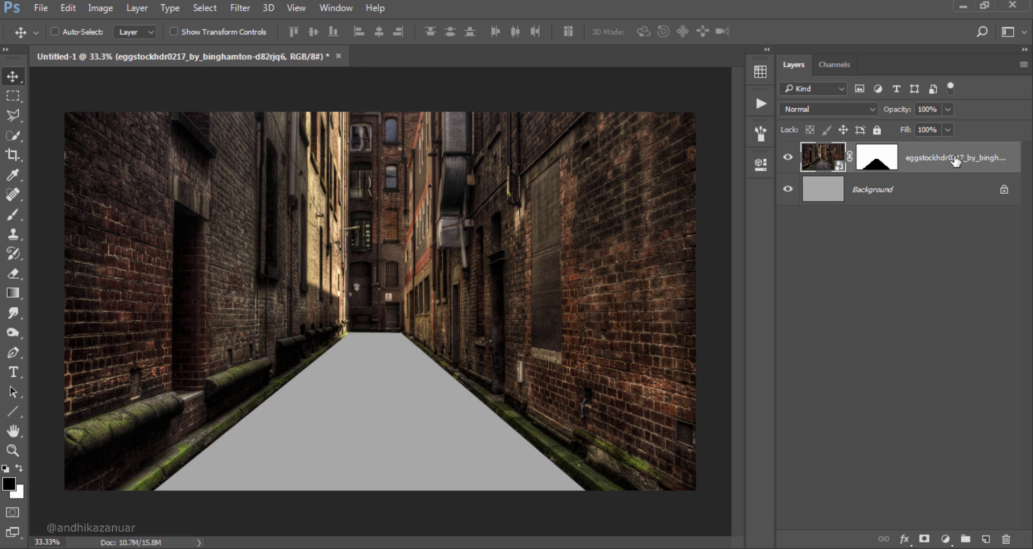
right_click(956, 160)
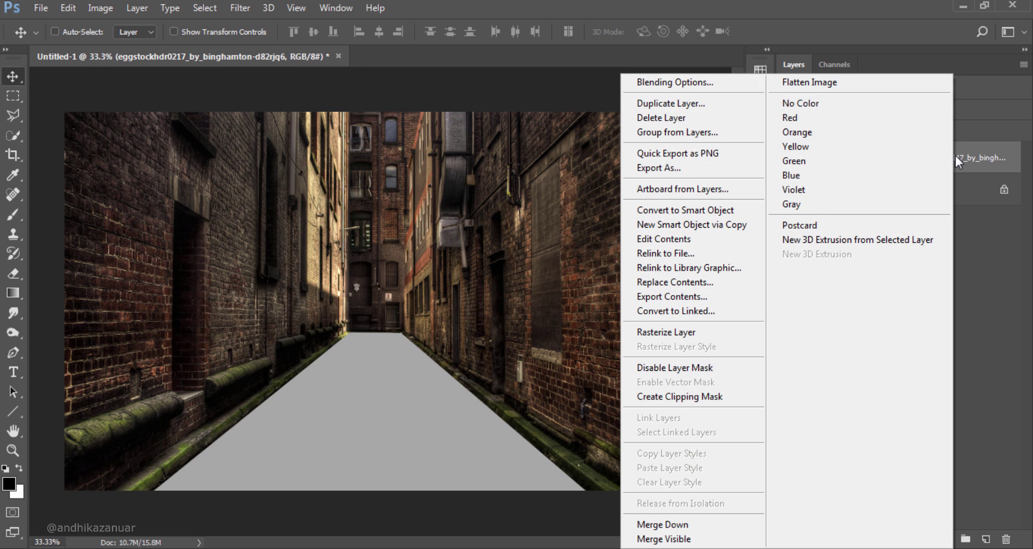
left_click(680, 334)
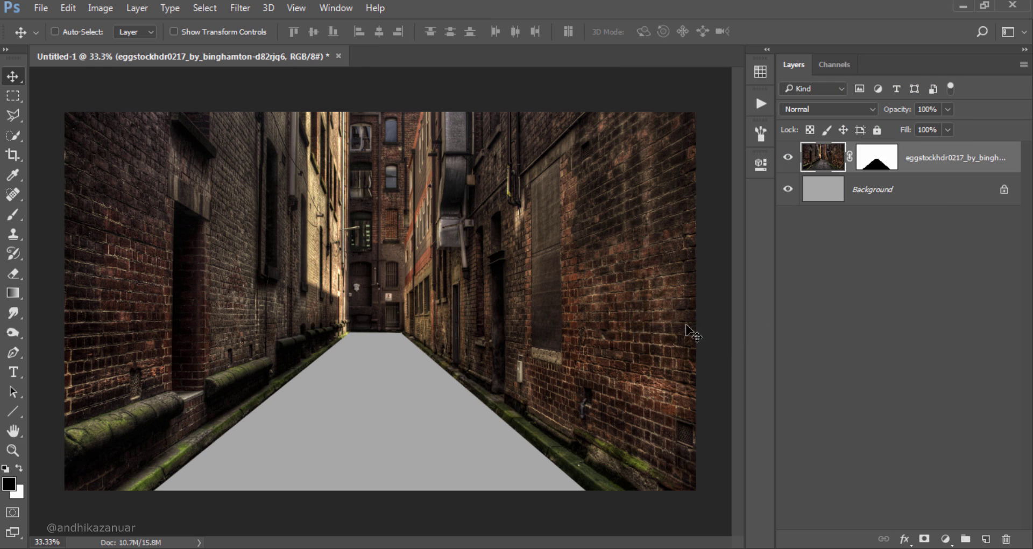
left_click(880, 164)
right_click(877, 163)
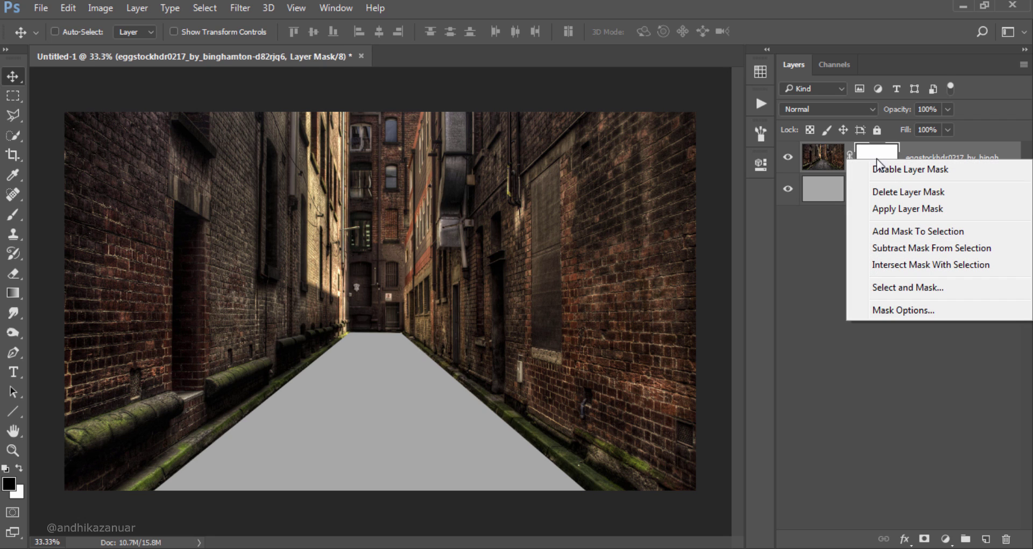
left_click(900, 210)
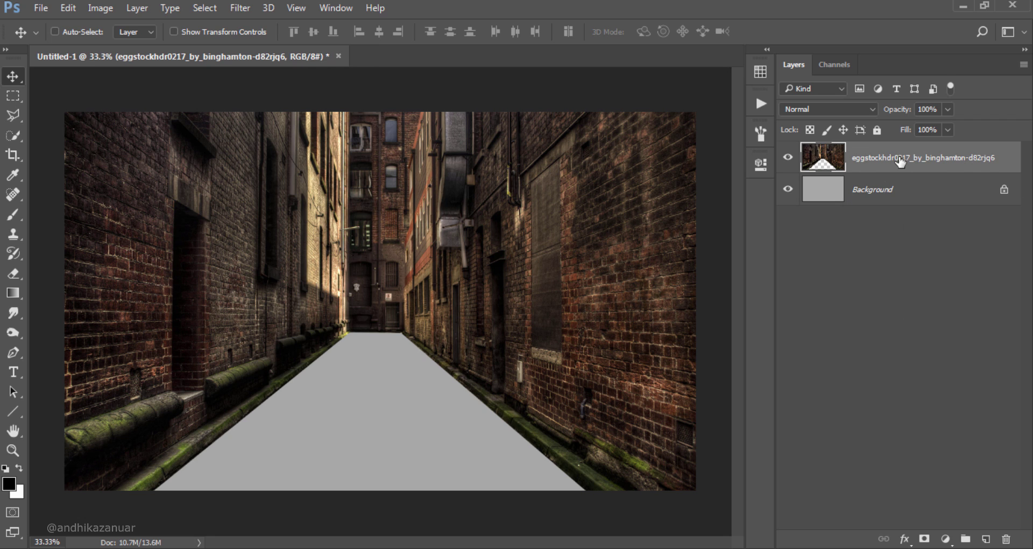
Shift the alley photo's hue to -23 with Hue/Saturation (Ctrl+U)
key("ctrl+u")
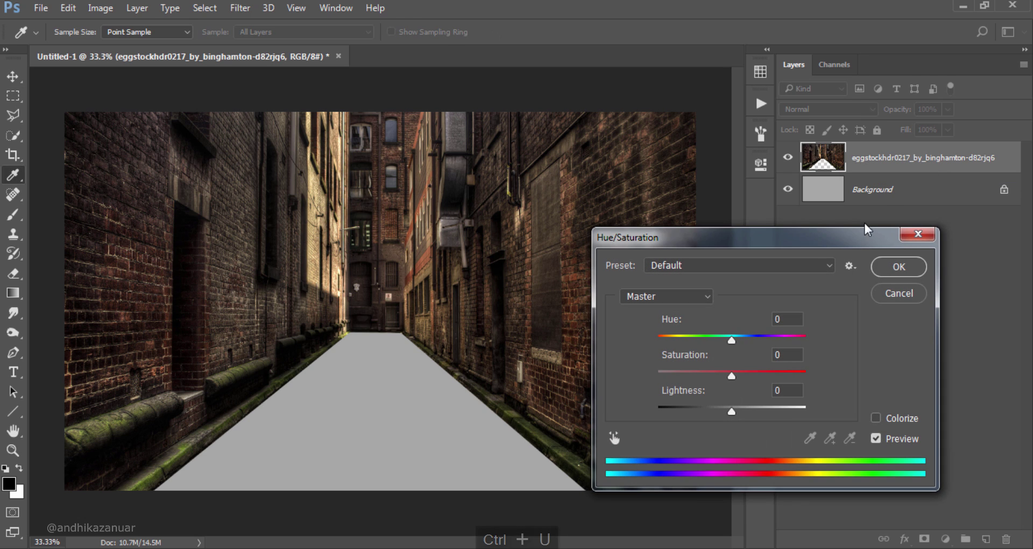
left_click_drag(731, 340, 717, 341)
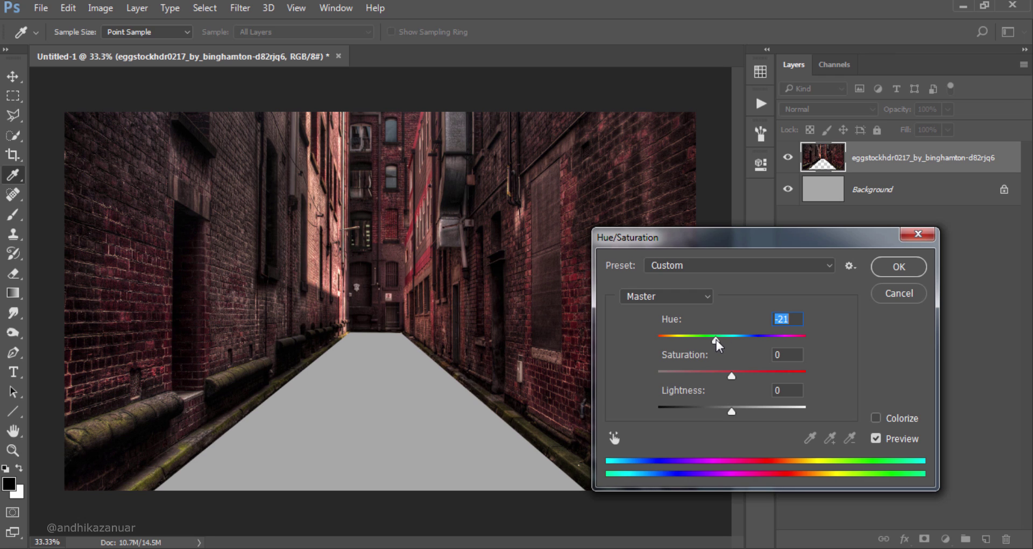
left_click_drag(715, 340, 714, 340)
left_click(898, 268)
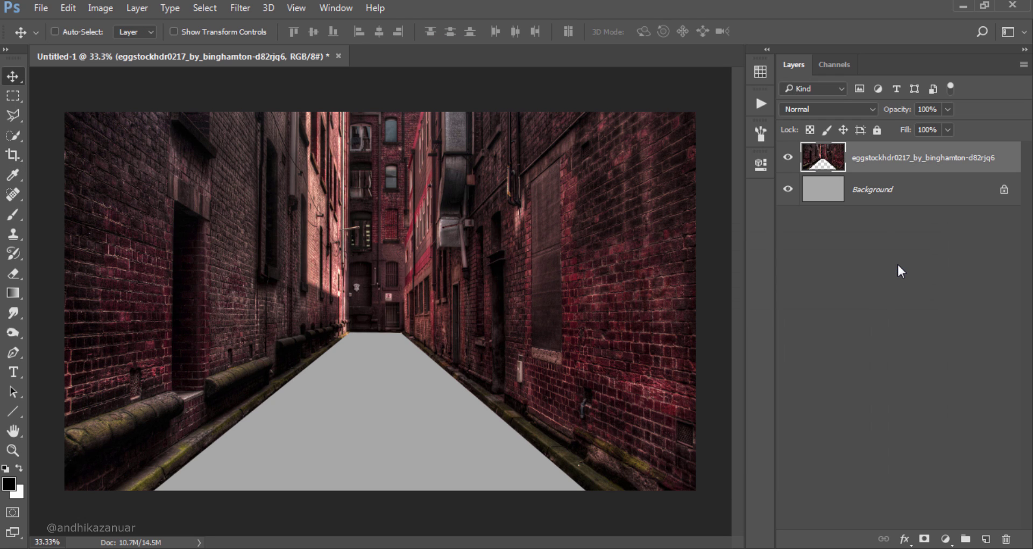
left_click(943, 538)
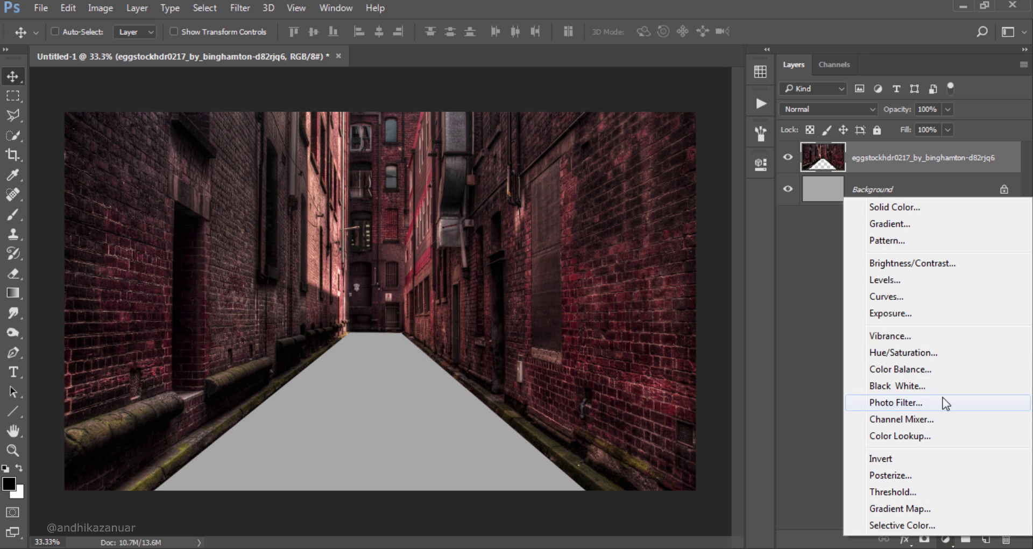
Add a Hue/Saturation adjustment with Lightness about -51, clipped to the alley photo
left_click(943, 354)
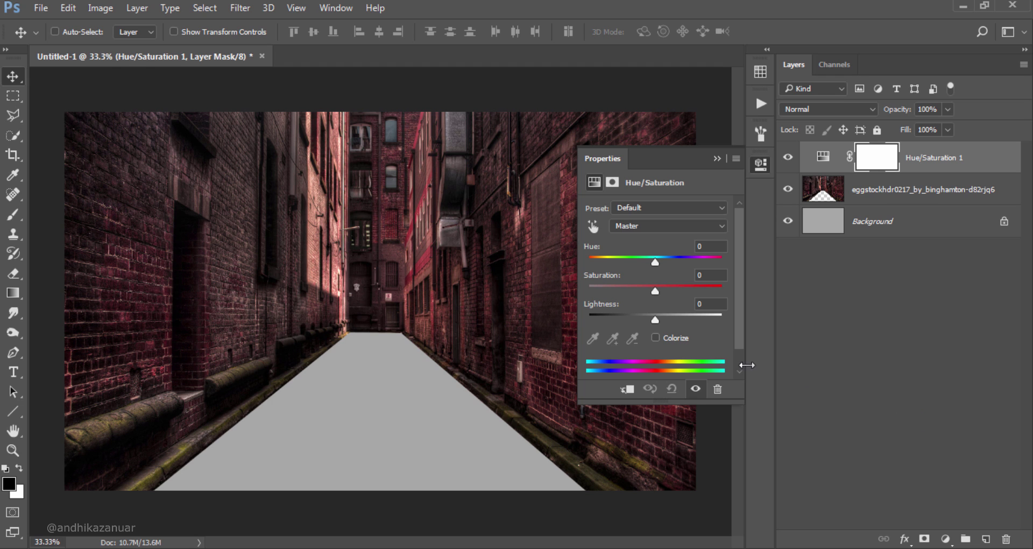
left_click_drag(654, 319, 622, 321)
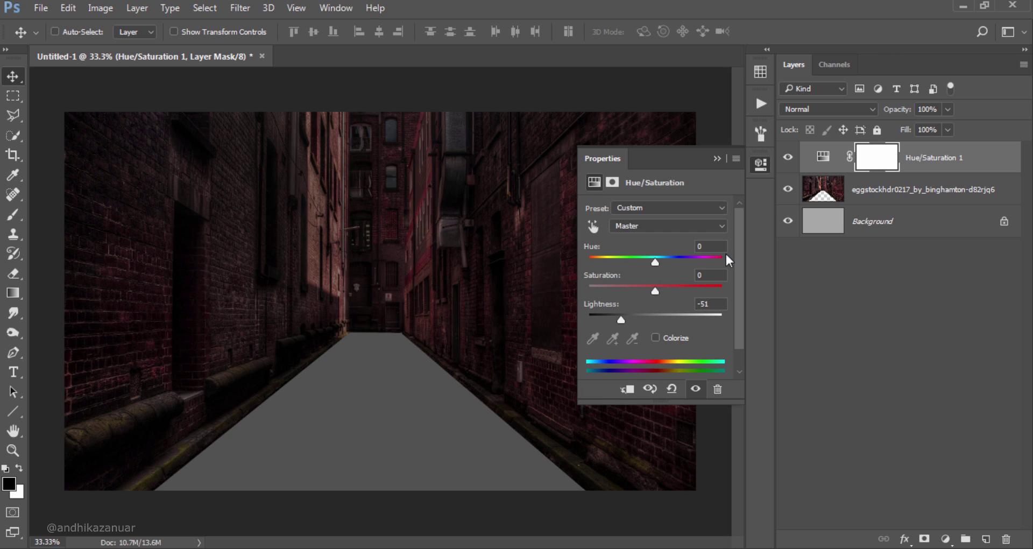
left_click(755, 166)
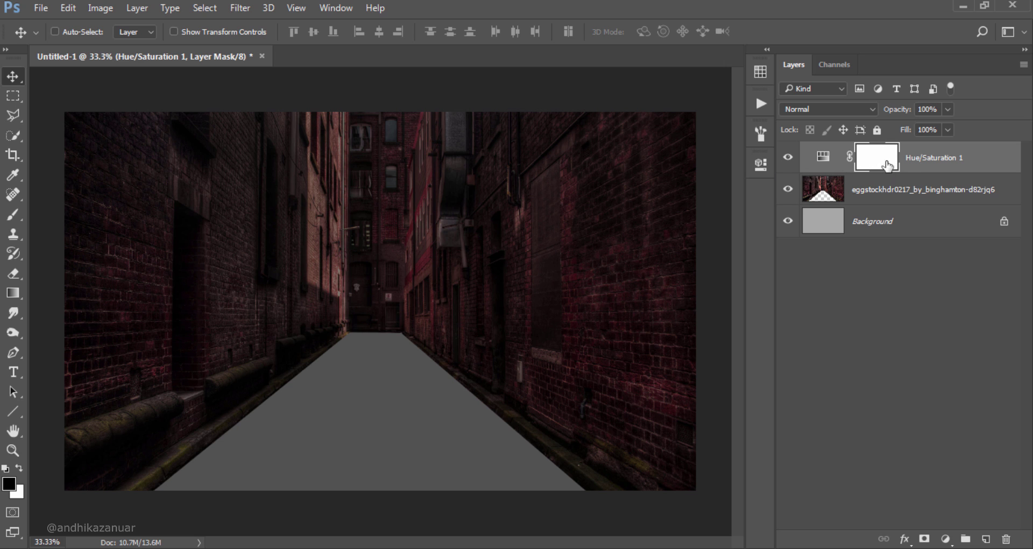
right_click(957, 157)
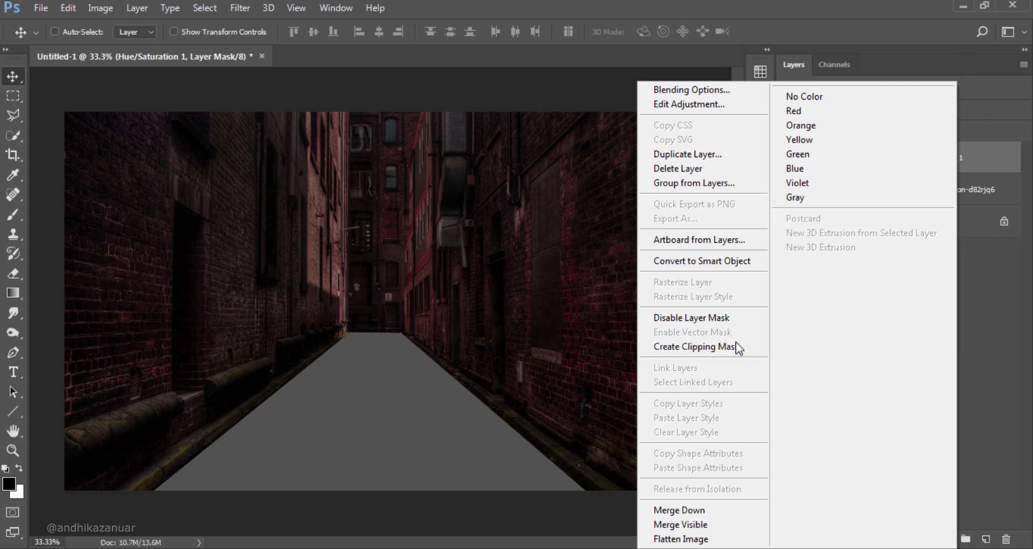
left_click(735, 344)
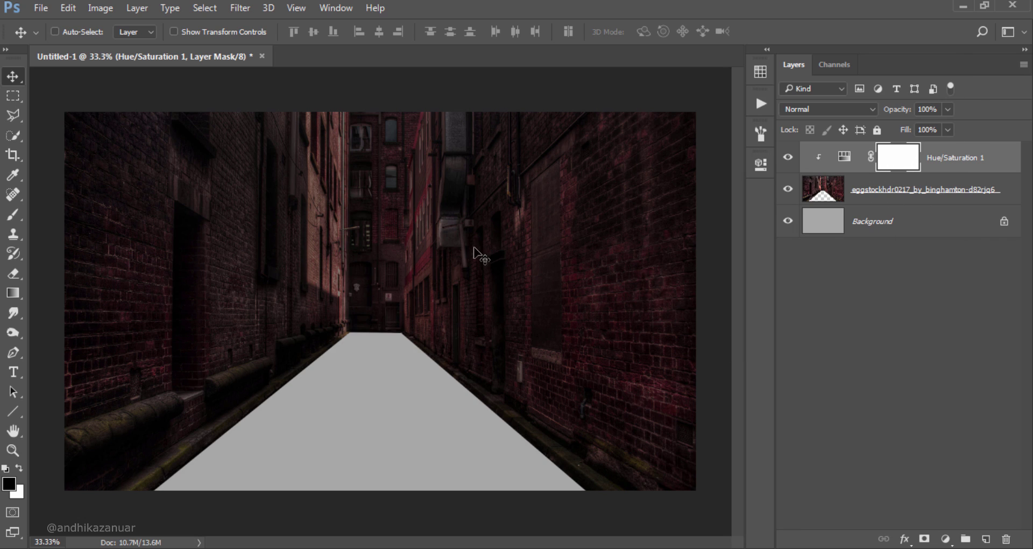
left_click(11, 296)
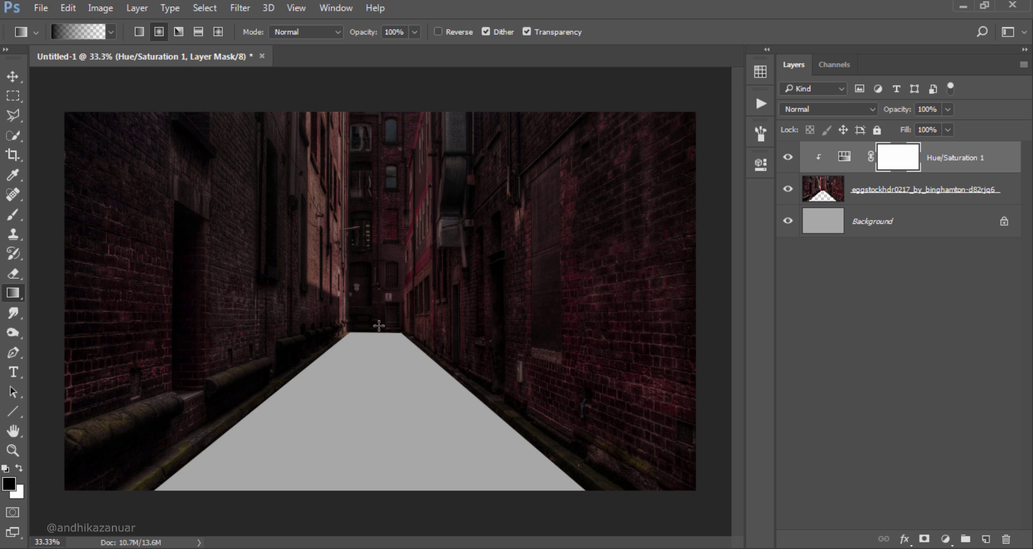
Draw a radial gradient on the Hue/Saturation mask so the alley's far end stays bright
left_click_drag(378, 326, 382, 90)
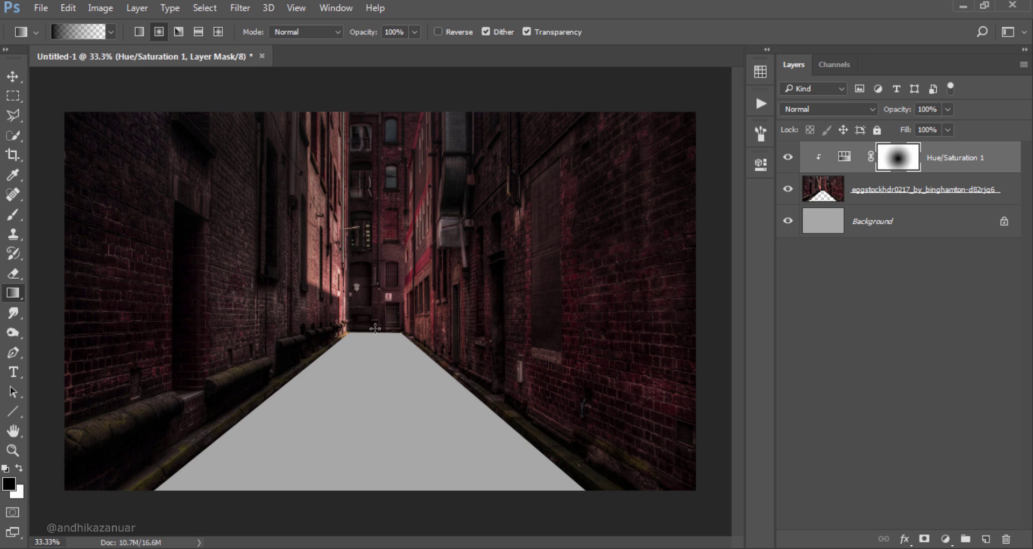
left_click_drag(375, 328, 374, 79)
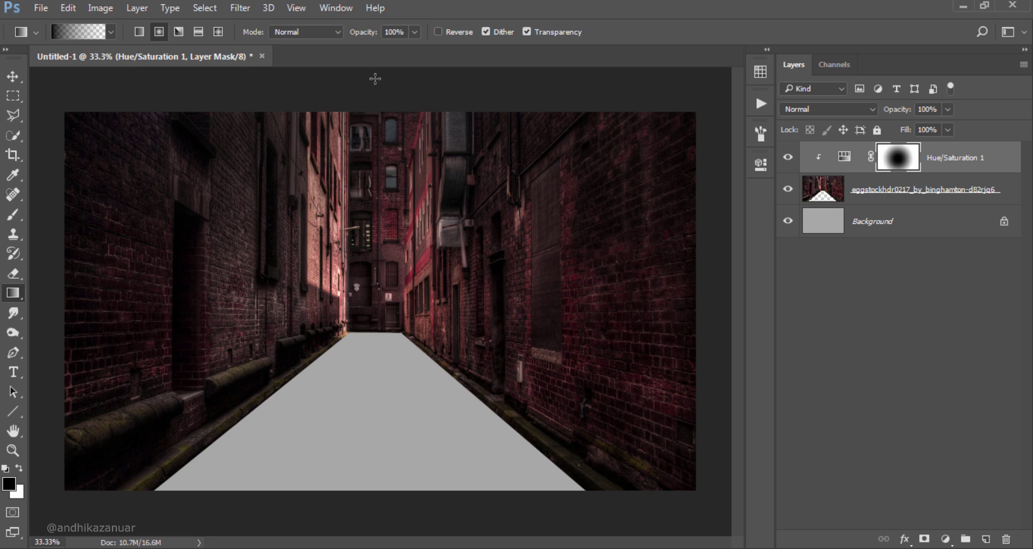
left_click(787, 158)
left_click(787, 157)
Add a new Layer 1 clipped to the Hue/Saturation layer below
left_click(985, 539)
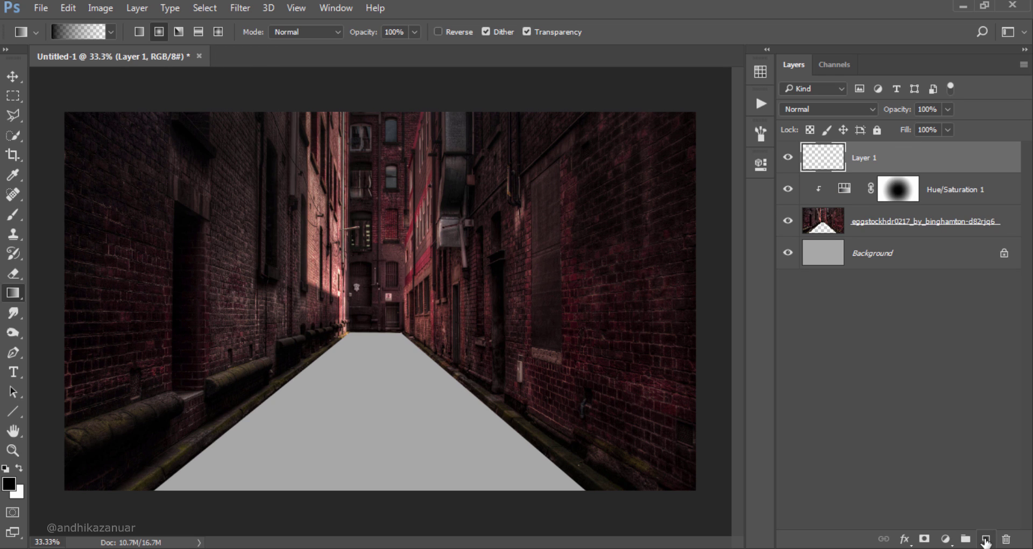
right_click(903, 155)
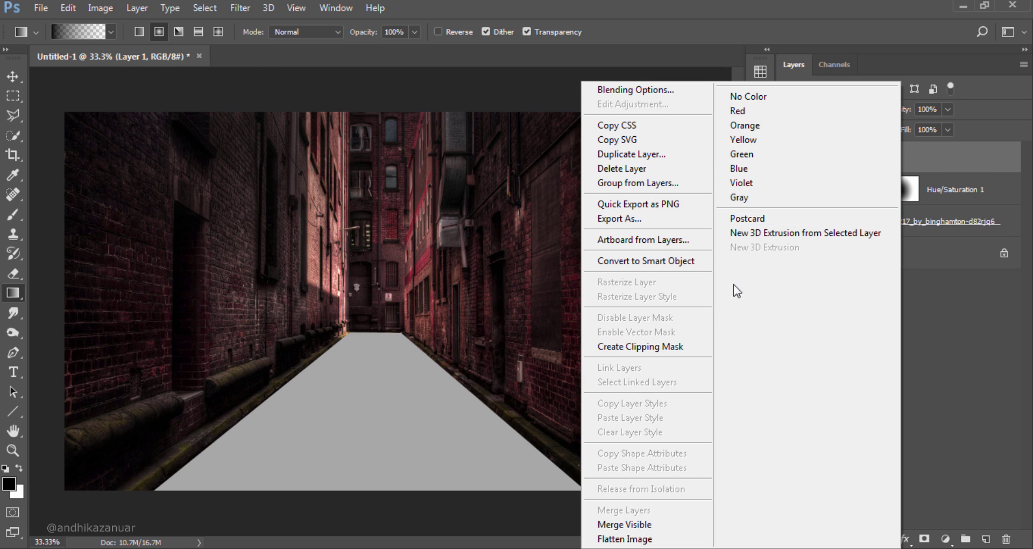
left_click(681, 347)
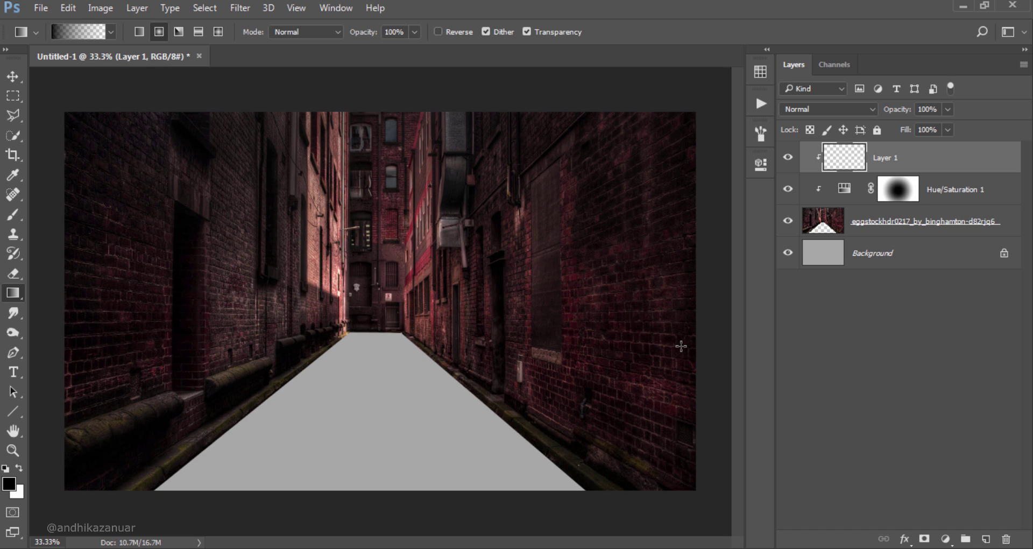
Choose the Brush and set the foreground colour to hex 9a7bd7
left_click(14, 215)
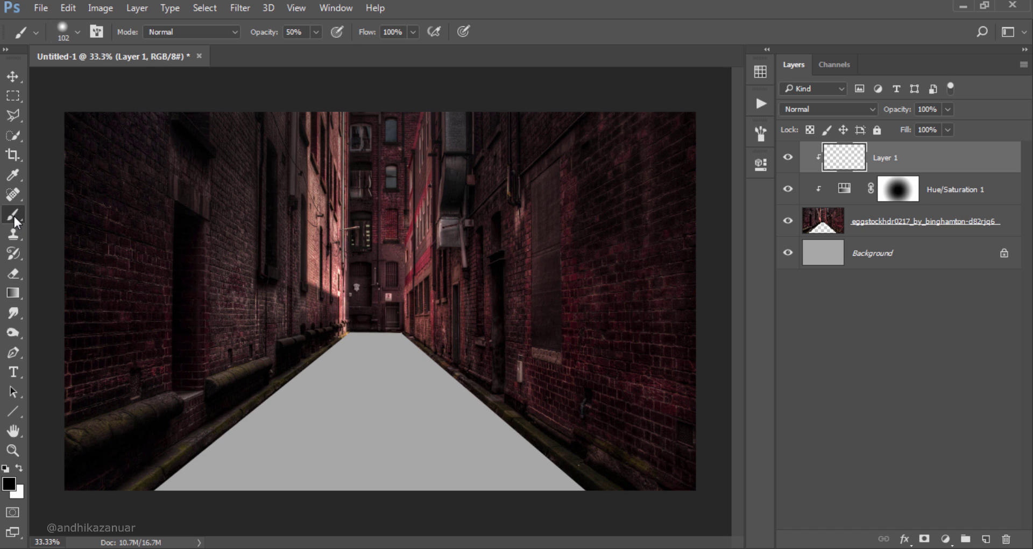
left_click(9, 487)
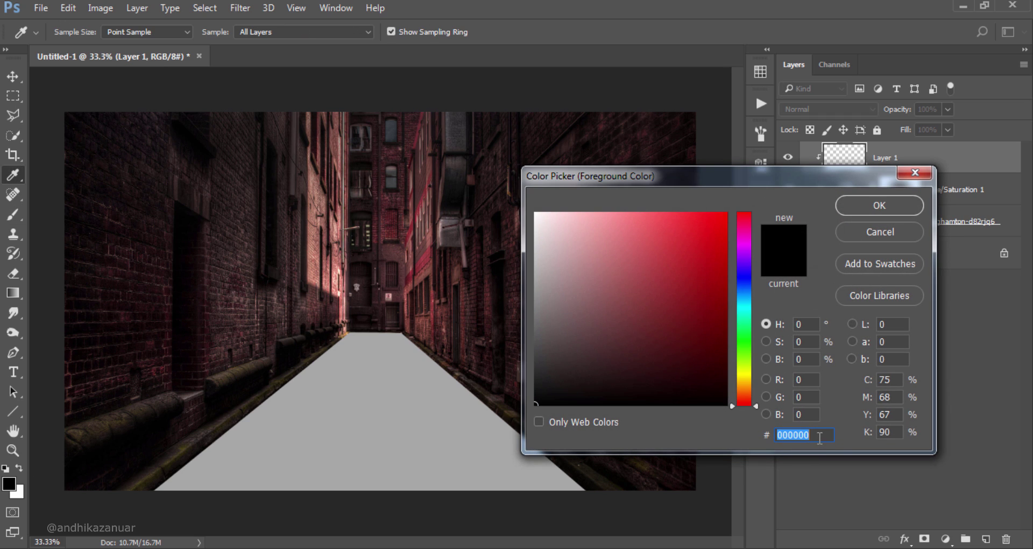
type("9a")
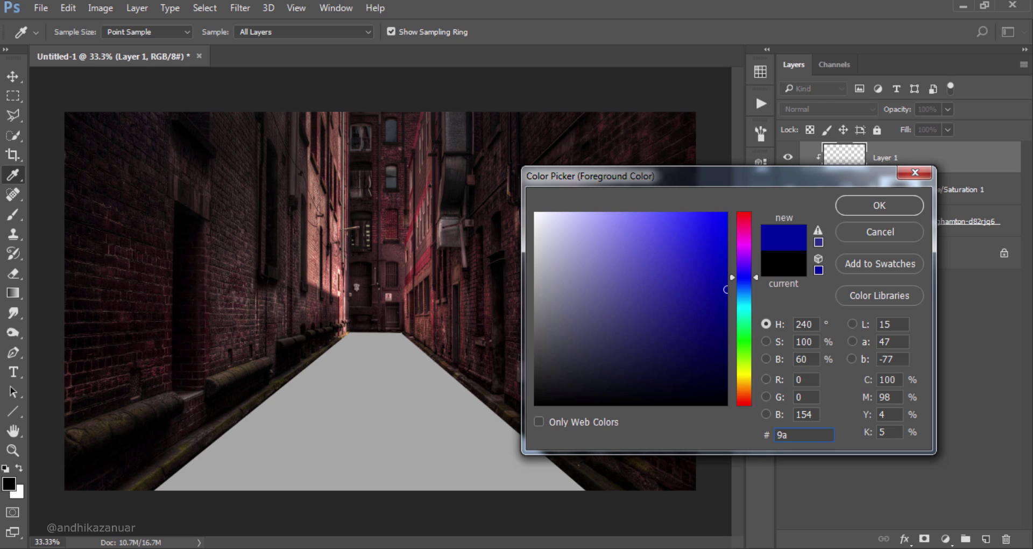
type("7")
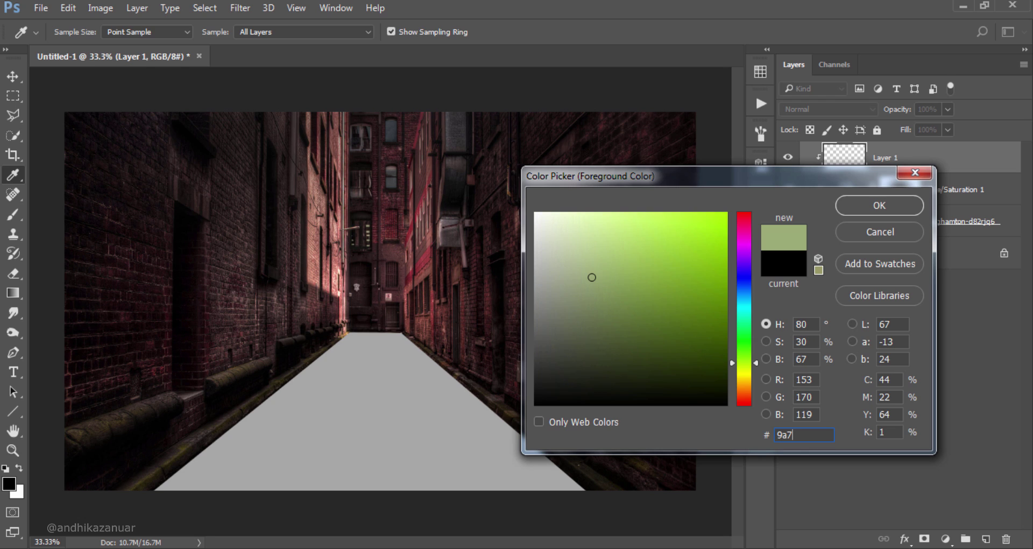
type("bd7")
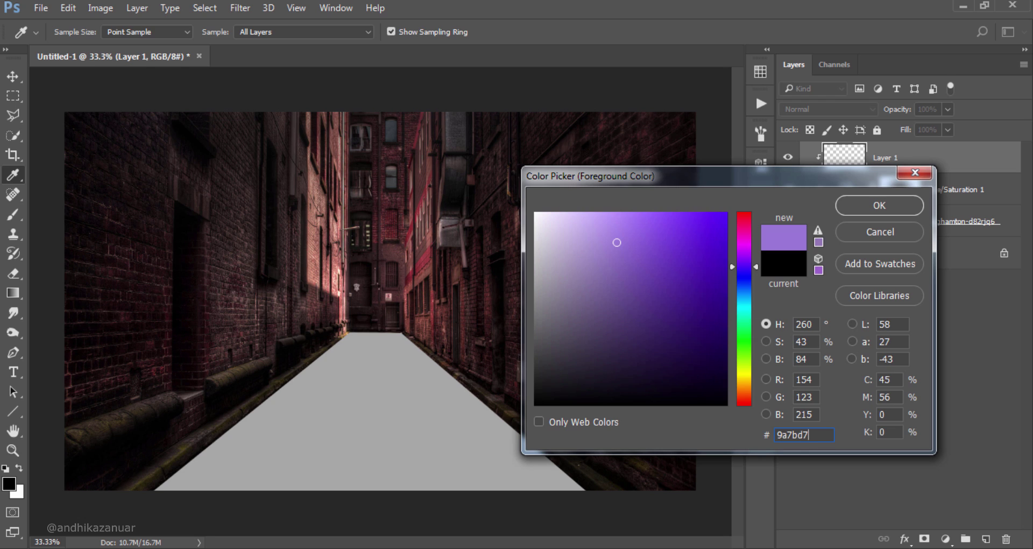
Paint a soft purple glow at the alley's far end with a 1000 px, 0% hardness, 100% opacity brush
left_click(864, 206)
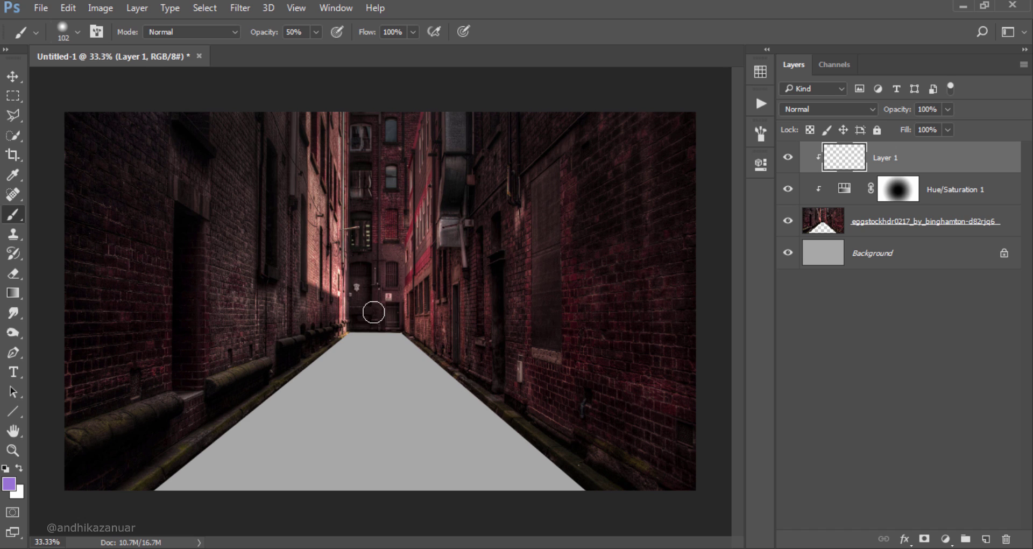
key("bracketright")
key("bracketright")
key("bracketright")
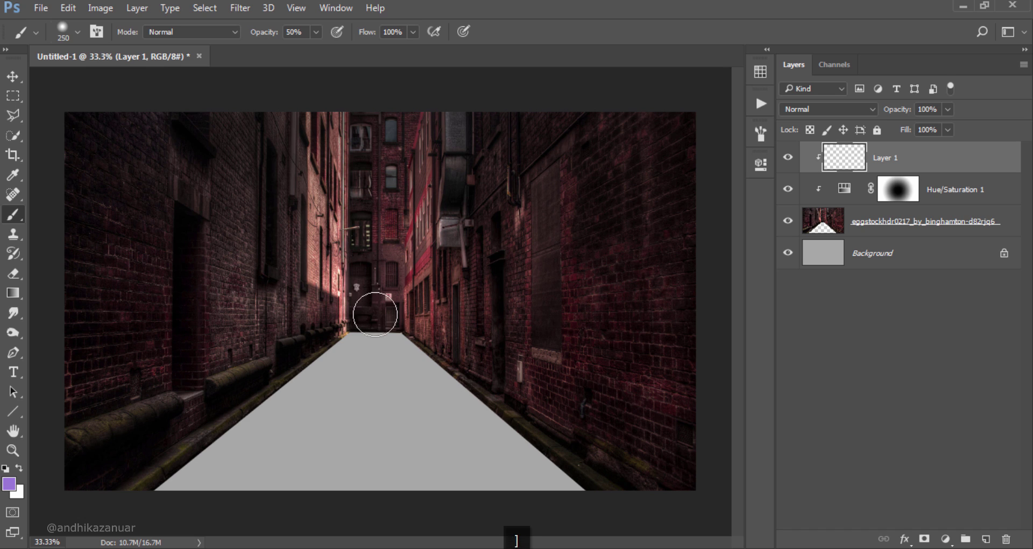
key("bracketright")
key("bracketright")
key("bracketright")
key("bracketright")
key("bracketright")
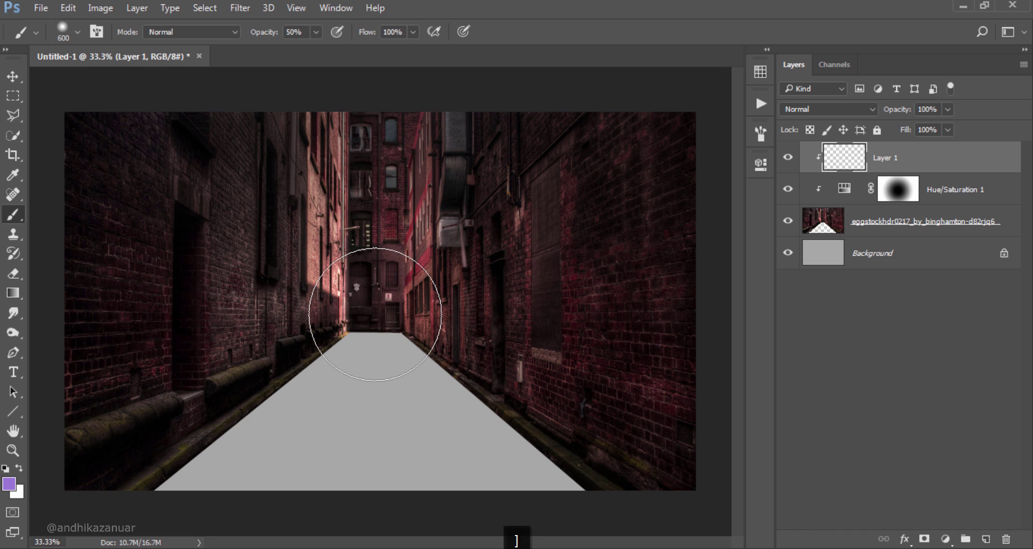
key("bracketright")
key("bracketright")
key("bracketright")
key("bracketright")
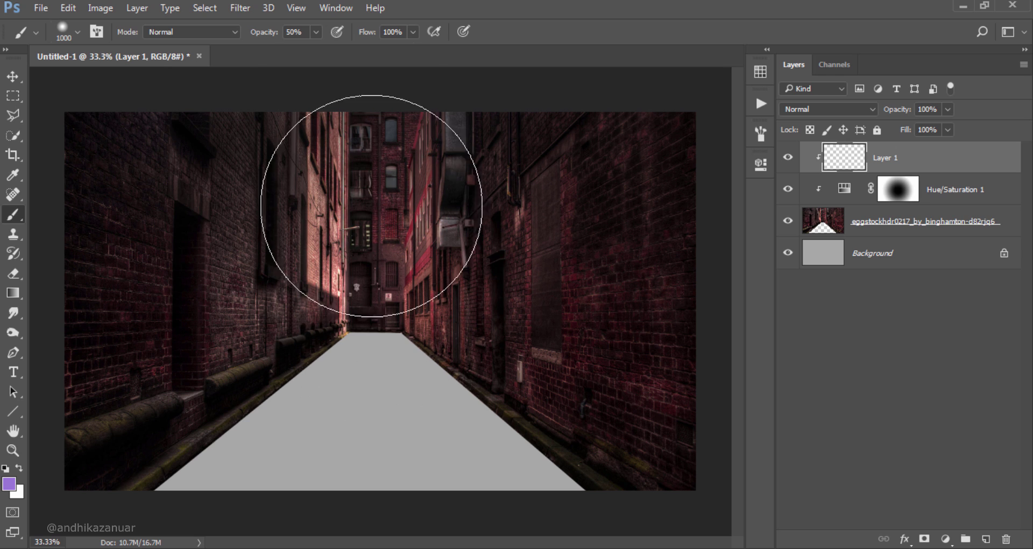
left_click(316, 32)
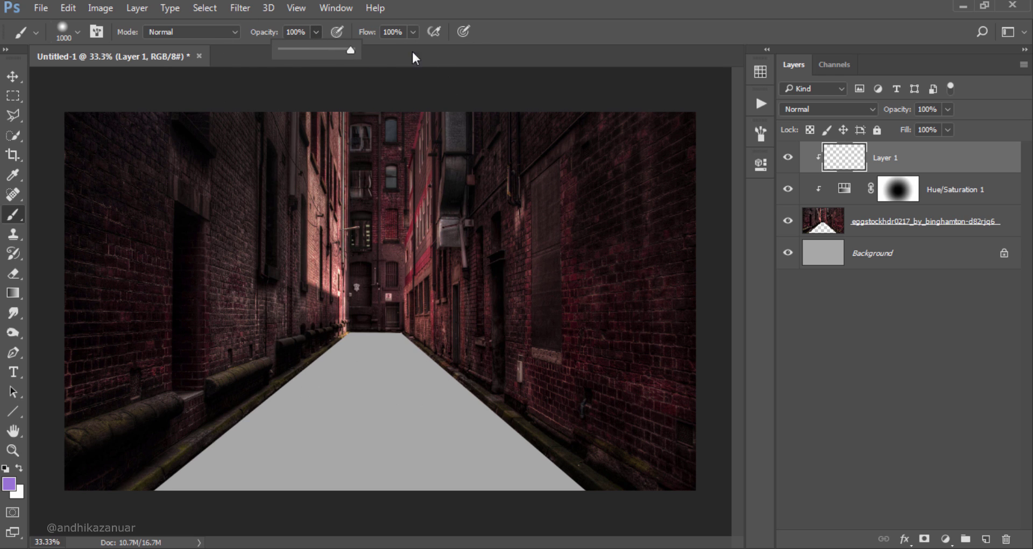
right_click(379, 258)
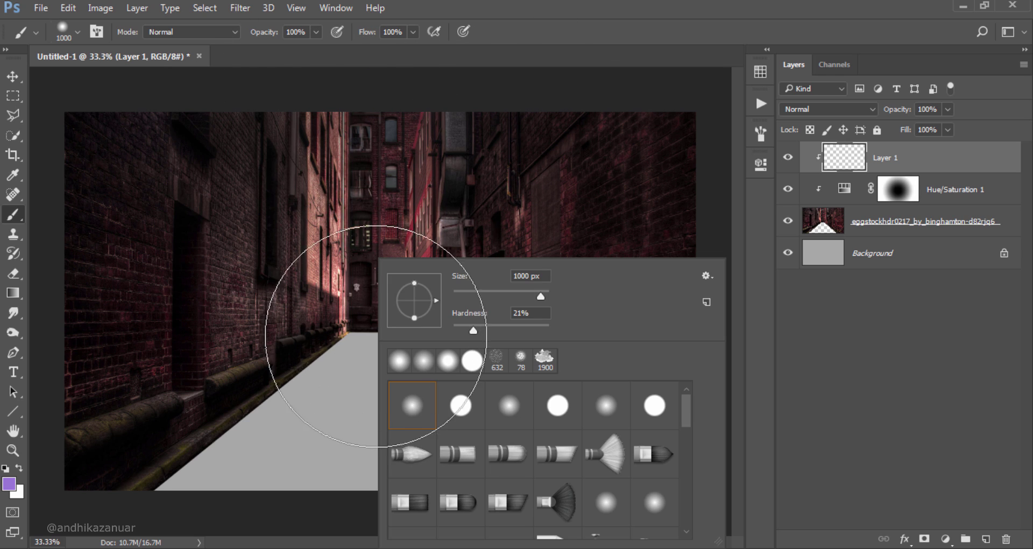
left_click(416, 407)
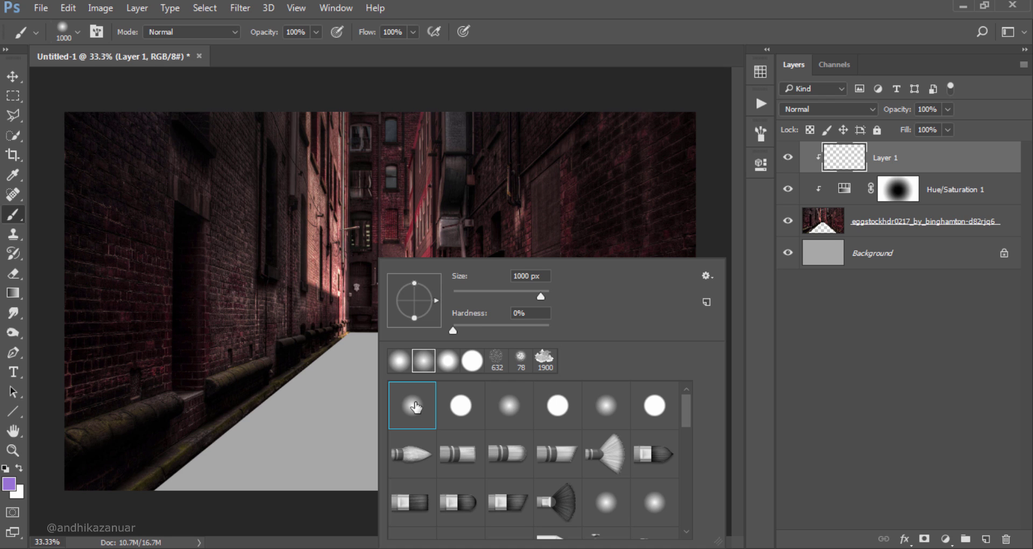
left_click(479, 36)
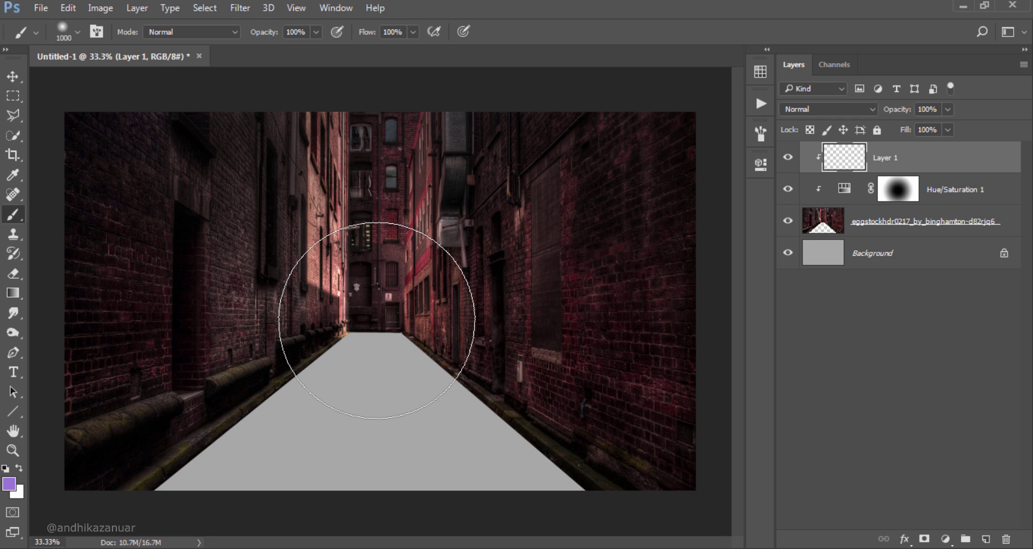
left_click(376, 320)
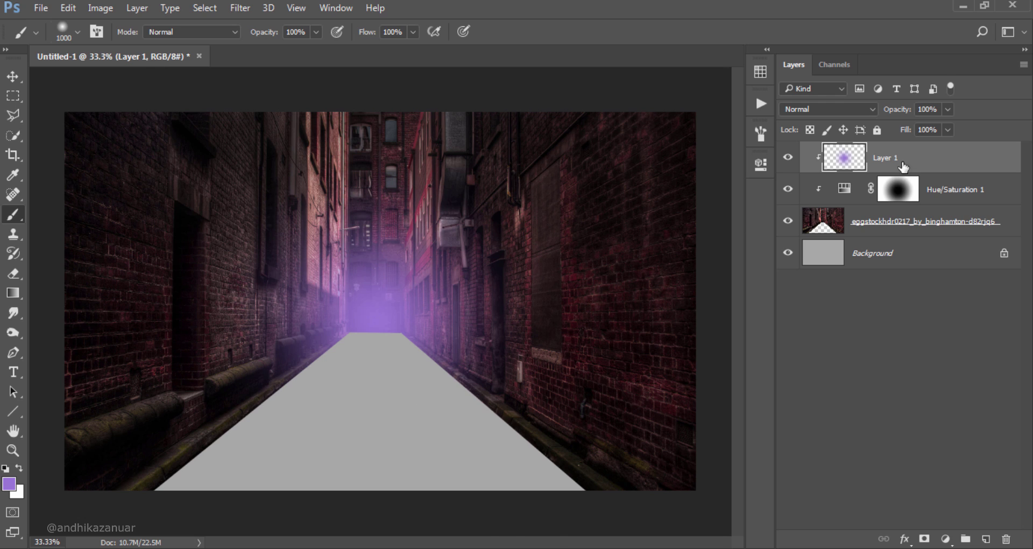
Scale the purple glow on Layer 1 up to about 169%
key("ctrl+t")
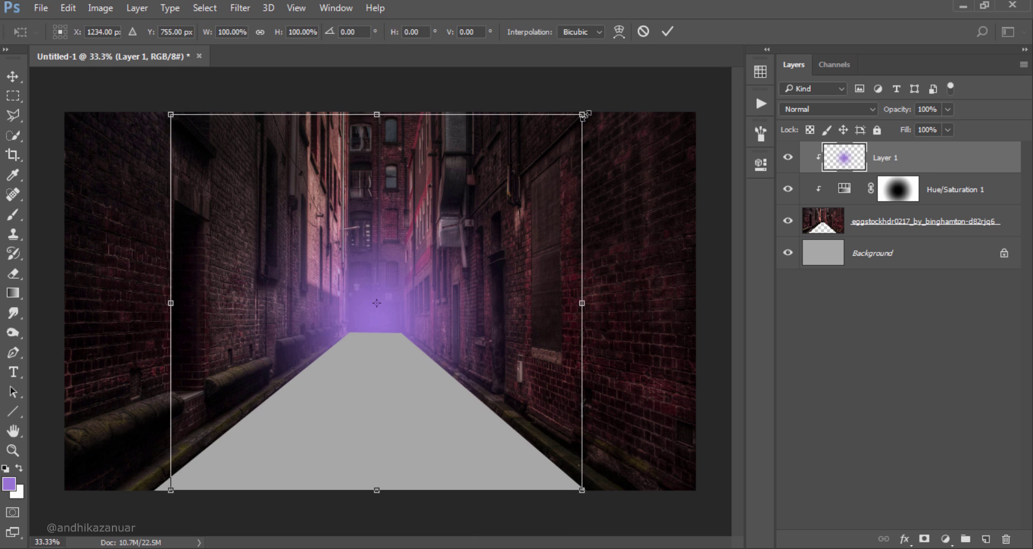
left_click_drag(582, 114, 748, 24)
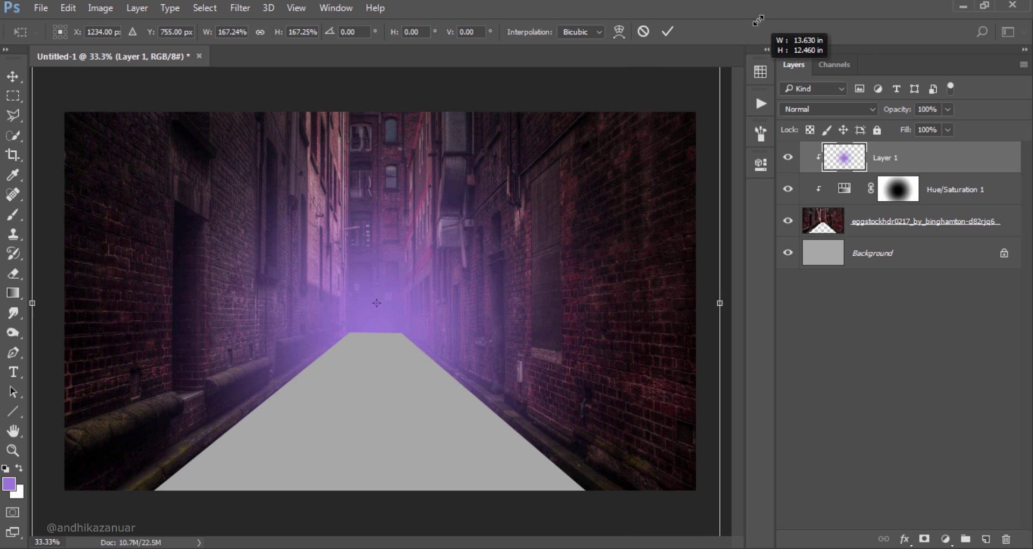
left_click_drag(748, 24, 755, 20)
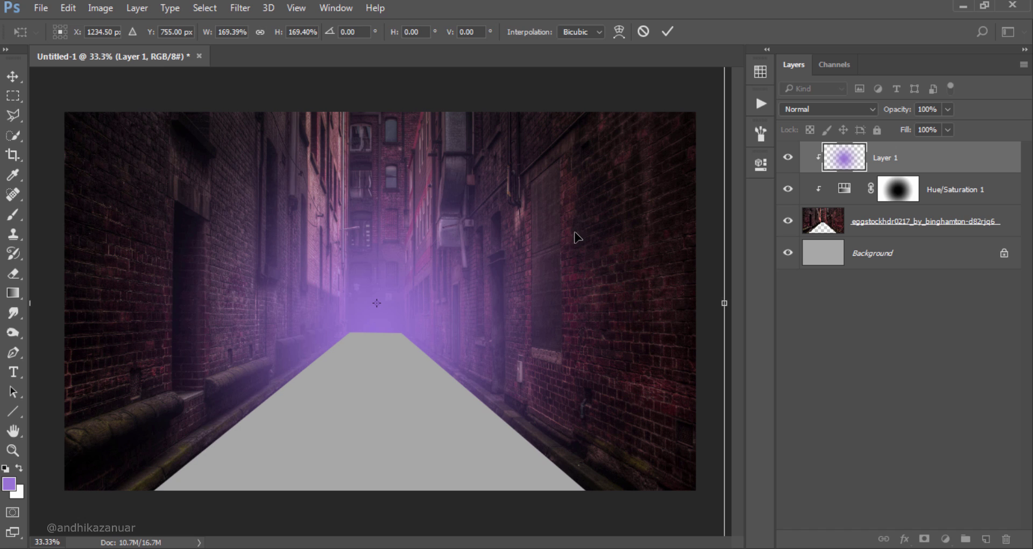
left_click(667, 35)
Lower Layer 1's opacity to 30% and compare the scene without the glow
left_click(947, 110)
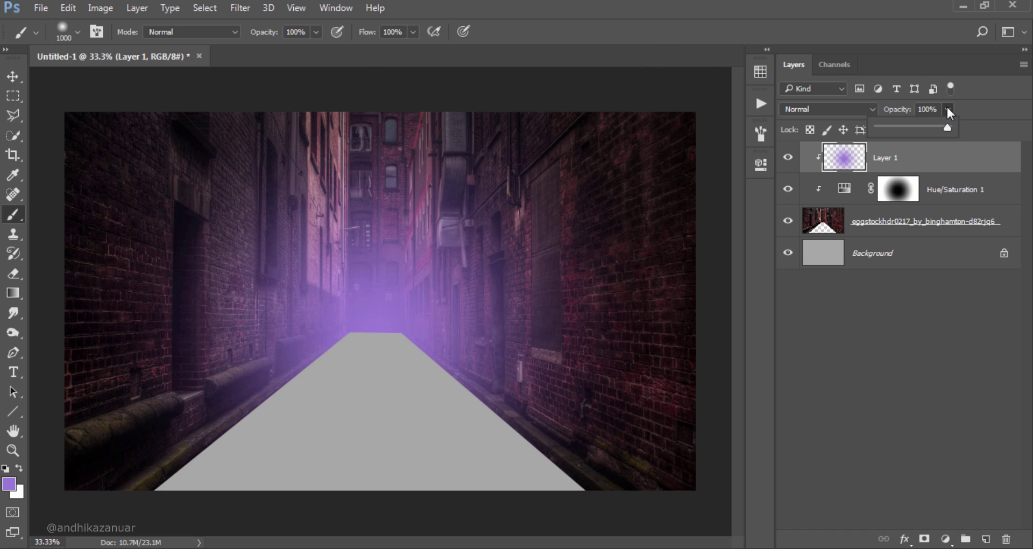
left_click_drag(912, 123, 911, 123)
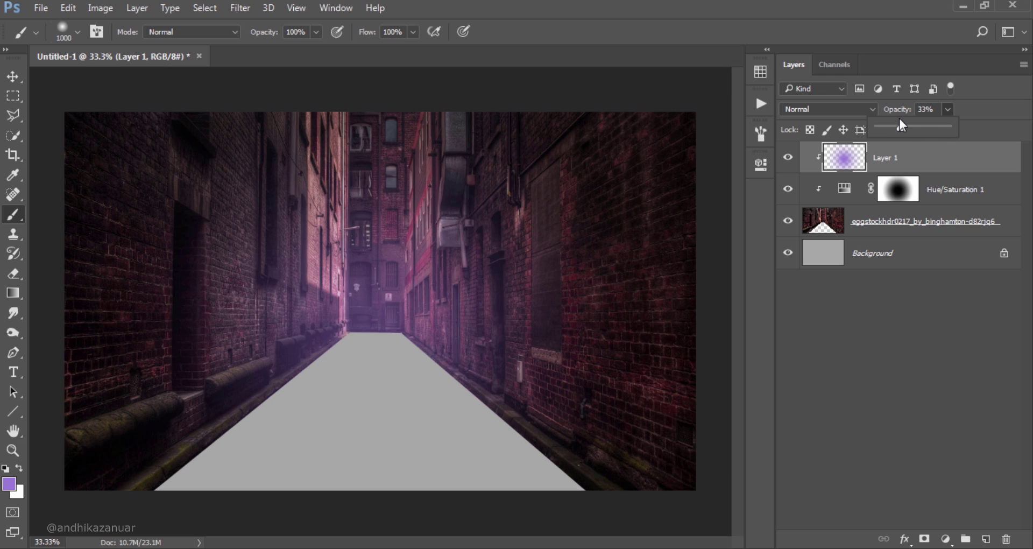
left_click_drag(901, 125, 898, 124)
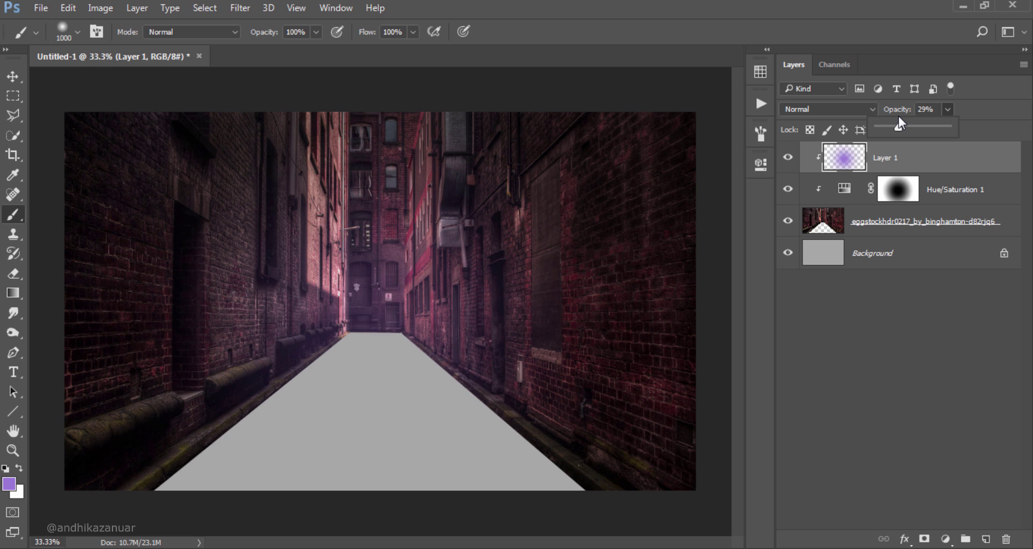
key("Return")
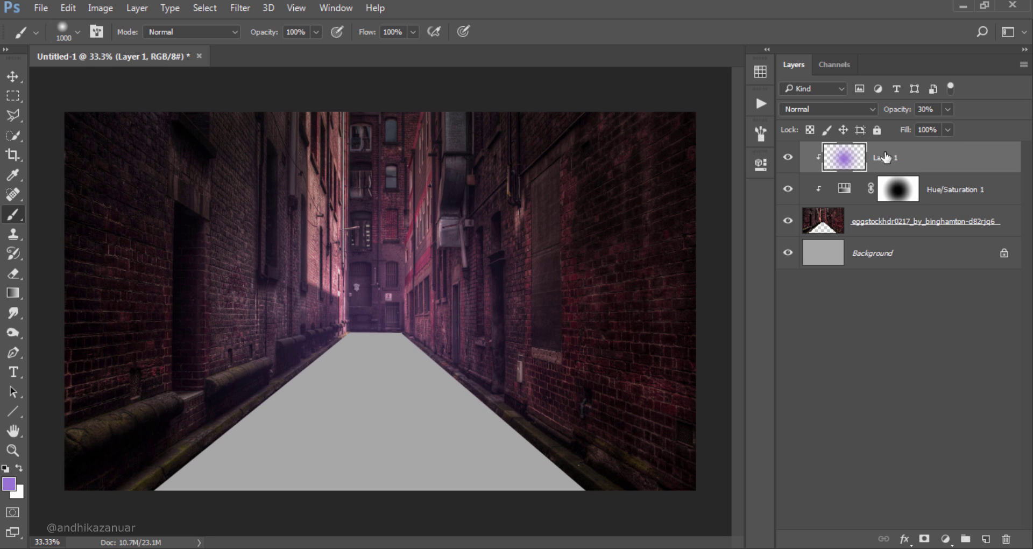
left_click(788, 159)
Add a new Layer 2 clipped to the layers beneath
left_click(788, 158)
left_click(985, 538)
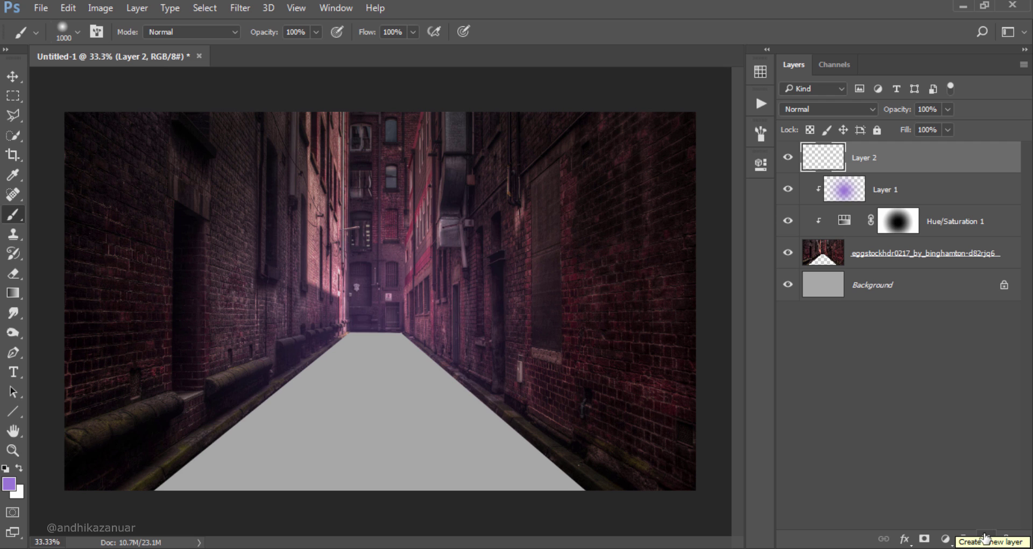
right_click(889, 160)
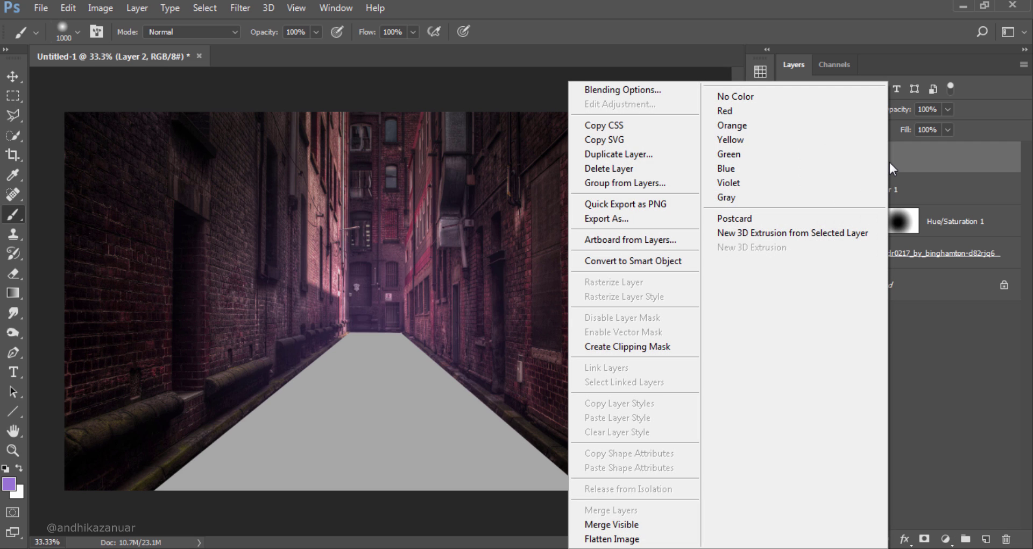
left_click(636, 347)
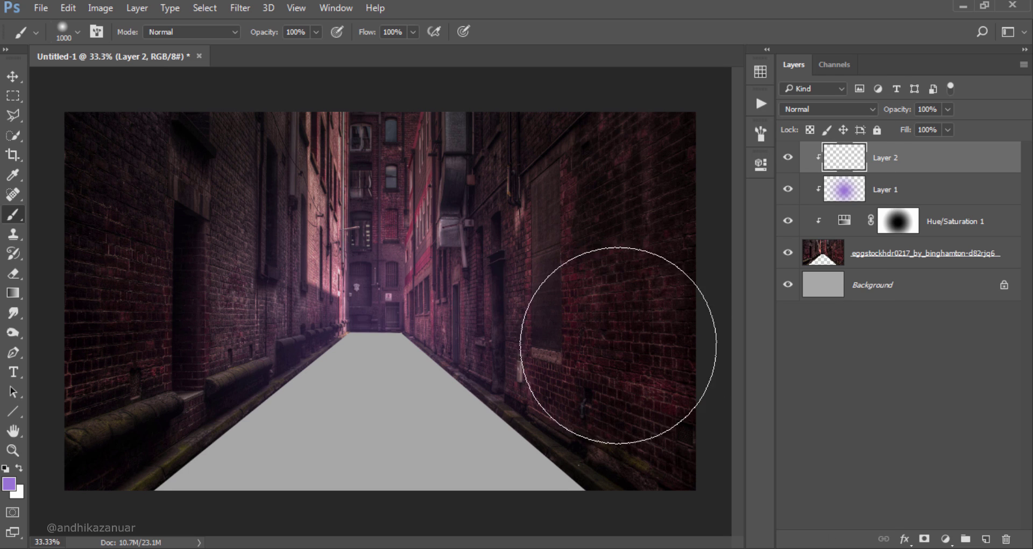
Fill a tall rectangular strip over the alley's far-end gap with purple
left_click(13, 99)
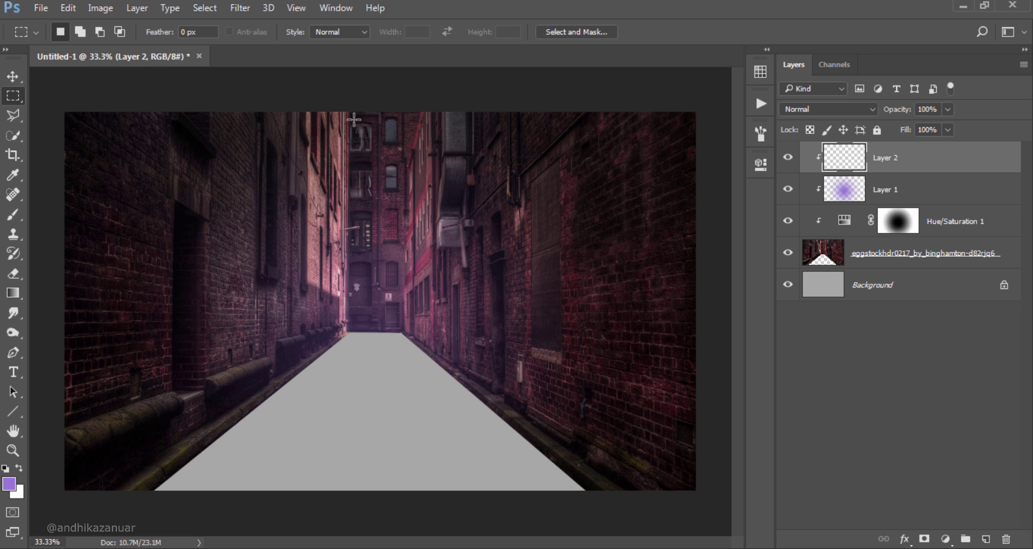
left_click_drag(348, 107, 404, 352)
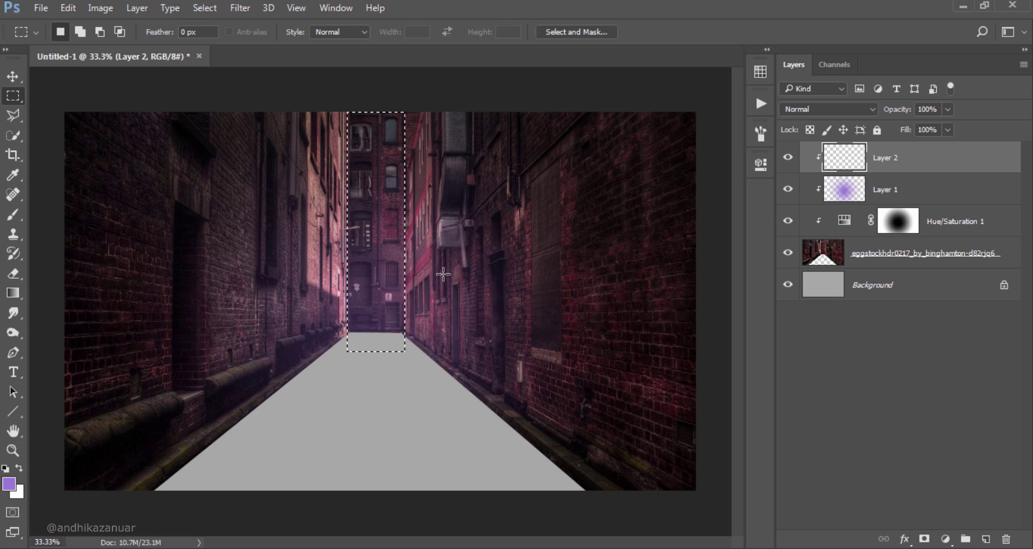
left_click(15, 214)
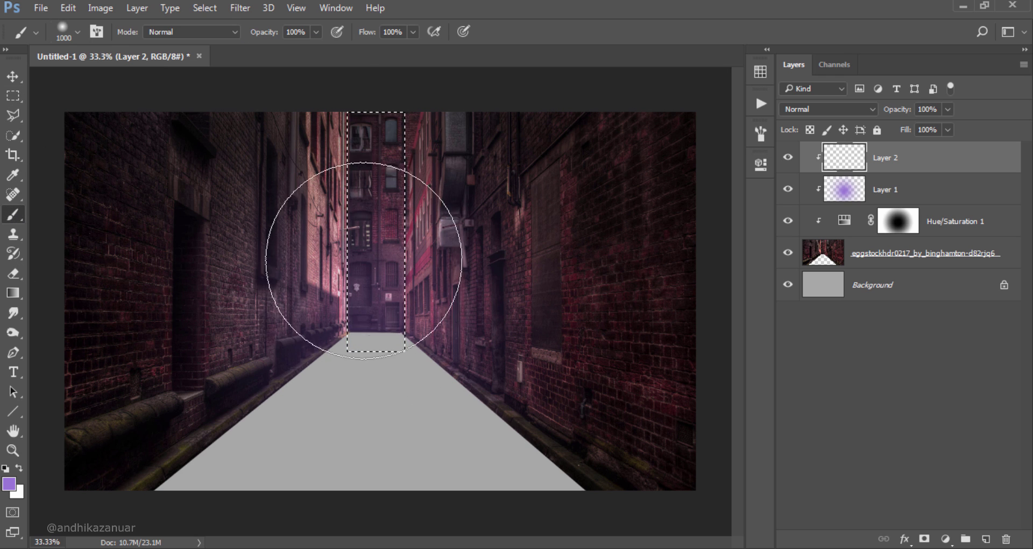
mouse_move(346, 295)
left_mouse_down()
mouse_move(364, 302)
mouse_move(362, 115)
mouse_move(362, 276)
mouse_move(369, 134)
mouse_move(334, 346)
mouse_move(369, 92)
mouse_move(334, 346)
mouse_move(364, 353)
left_mouse_up()
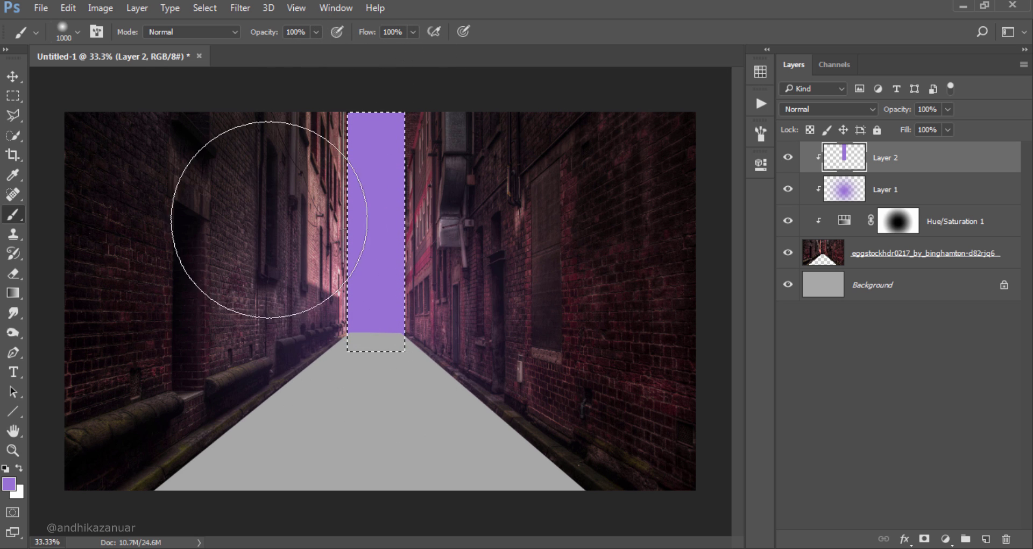
Deselect, then blur Layer 2's purple stripe with a 100-pixel Gaussian Blur
left_click(13, 76)
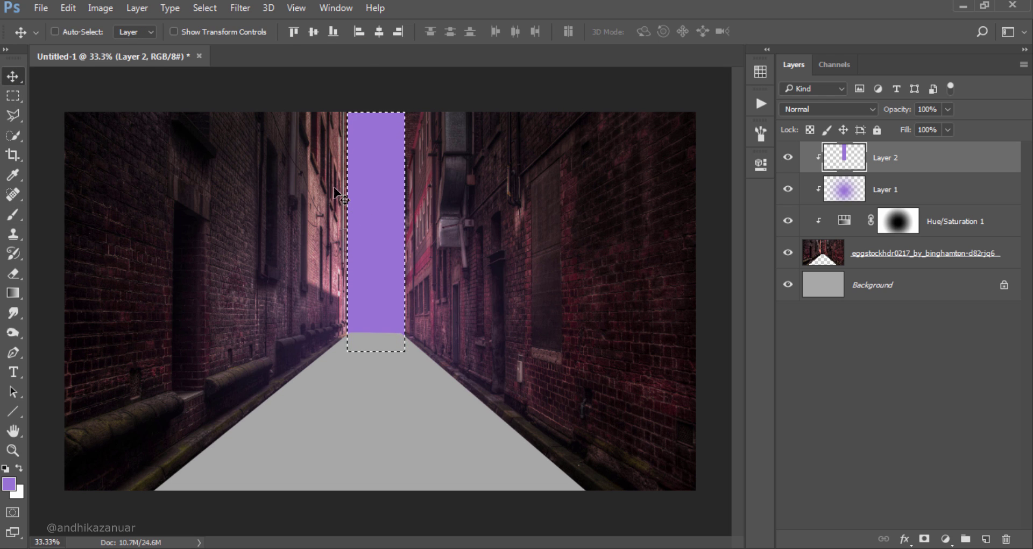
left_click(205, 8)
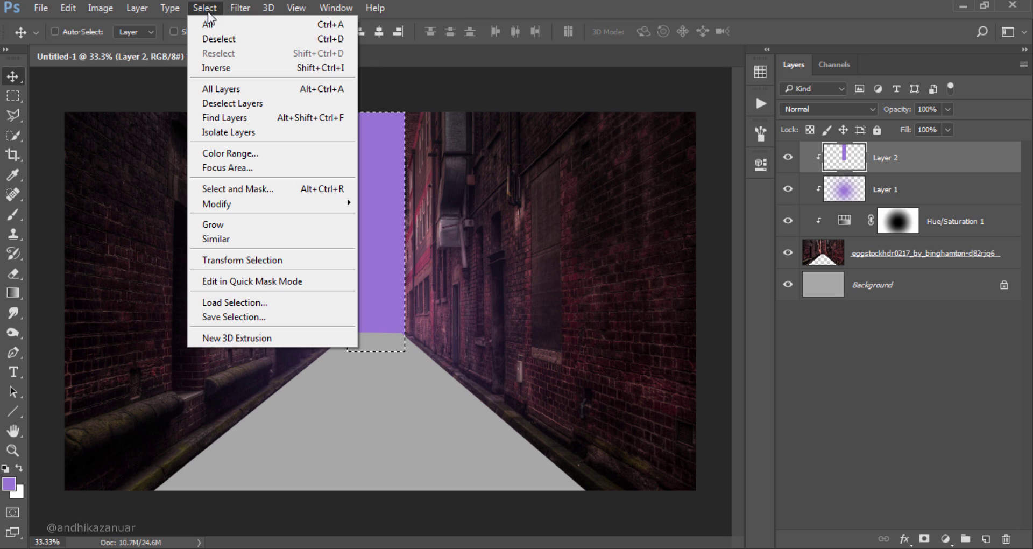
left_click(229, 41)
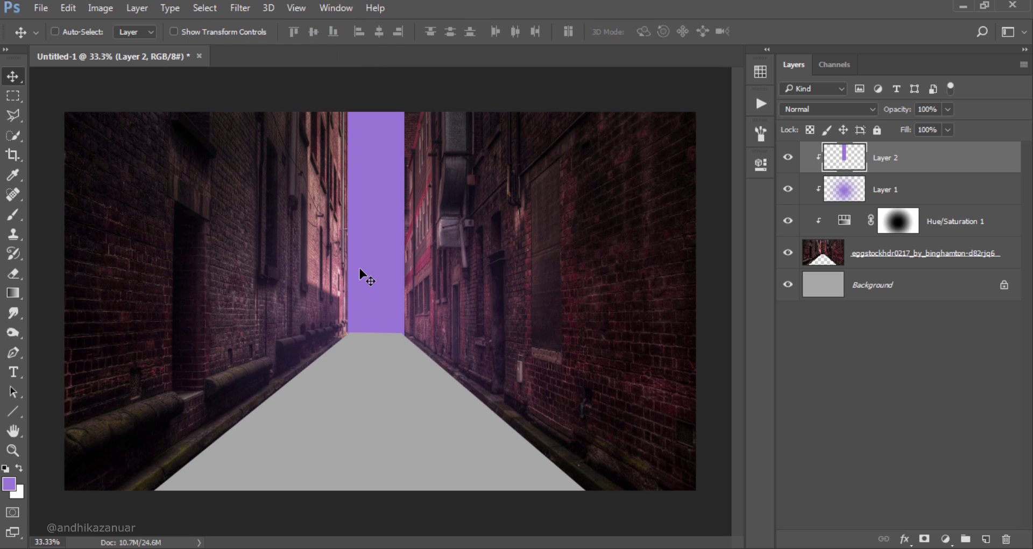
left_click(239, 8)
mouse_move(247, 176)
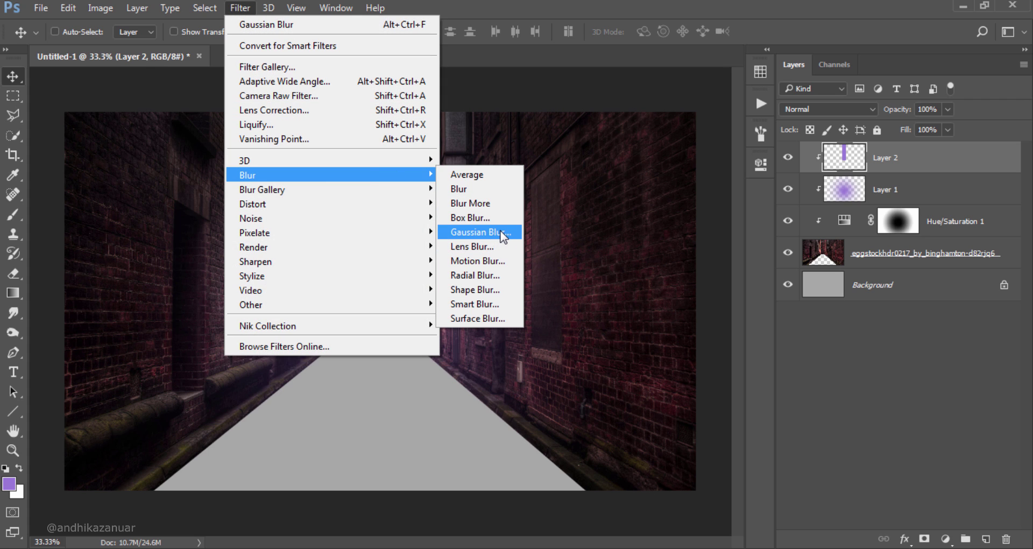
left_click(502, 232)
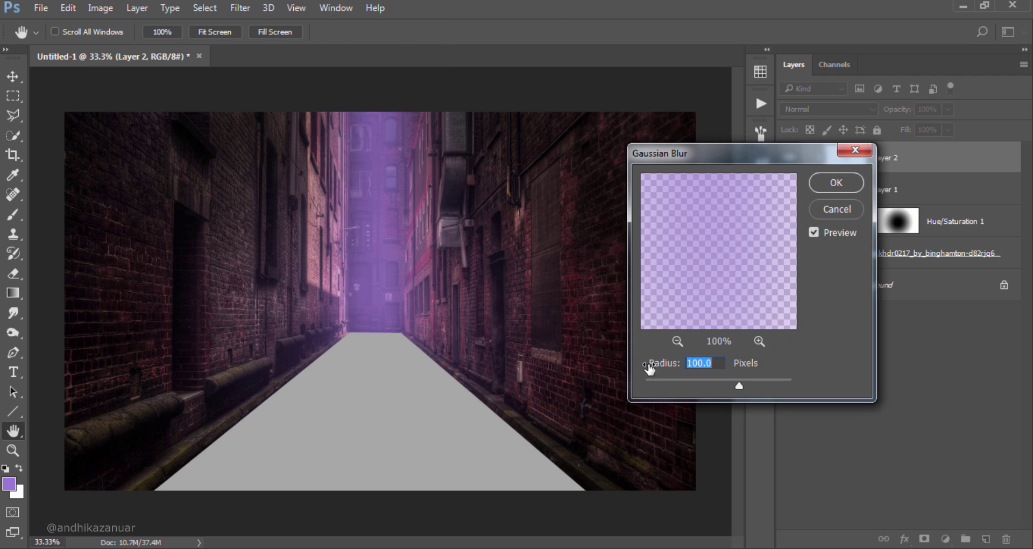
left_click(716, 362)
double_click(714, 363)
type("100")
left_click(820, 186)
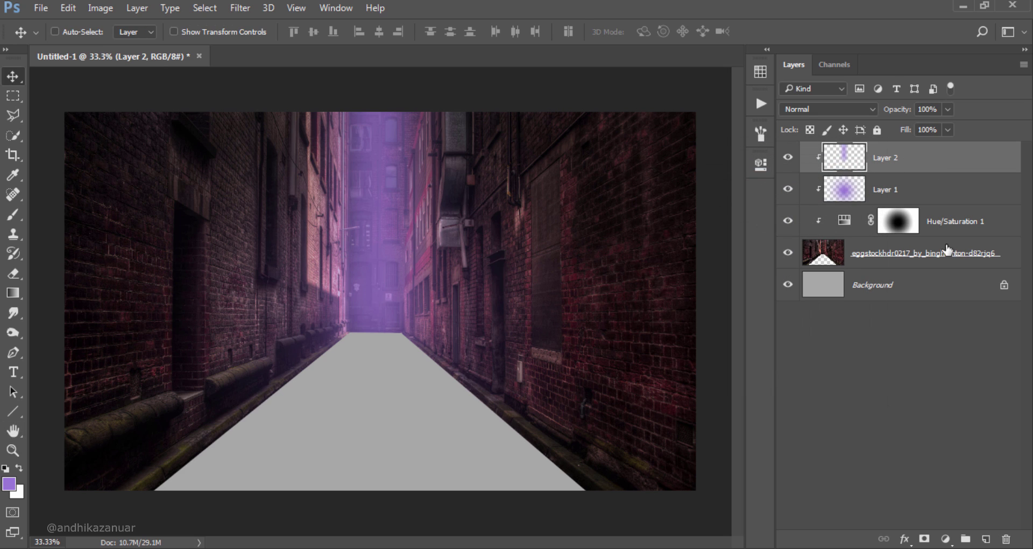
Group Layer 2 through the alley photo into a new red-labelled group named BG
key("shift")
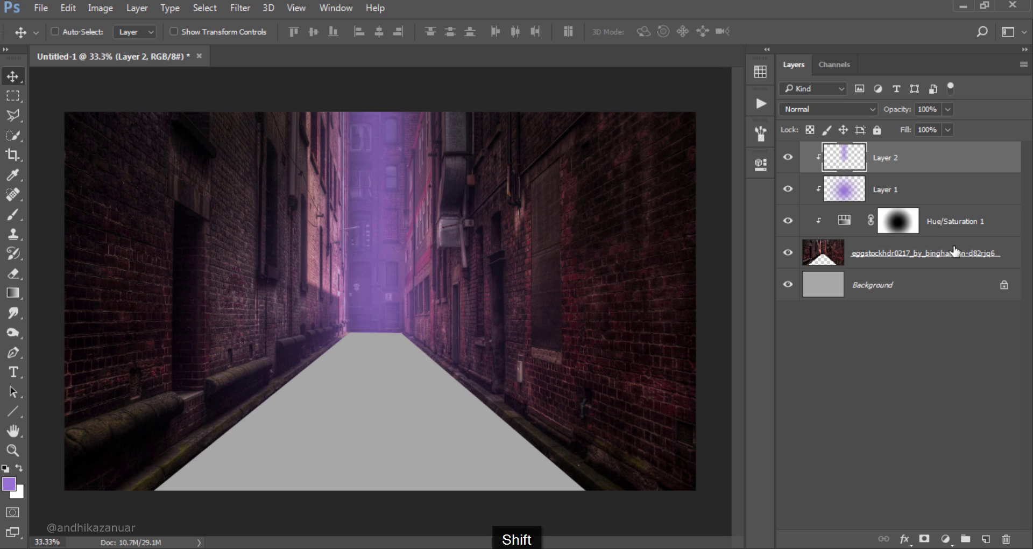
left_click(955, 252, "shift")
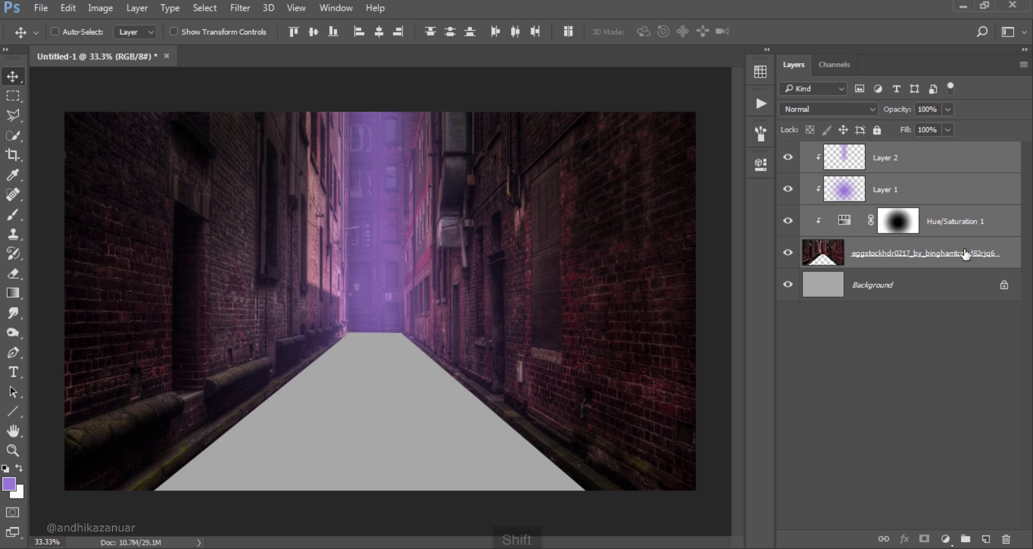
right_click(1005, 256)
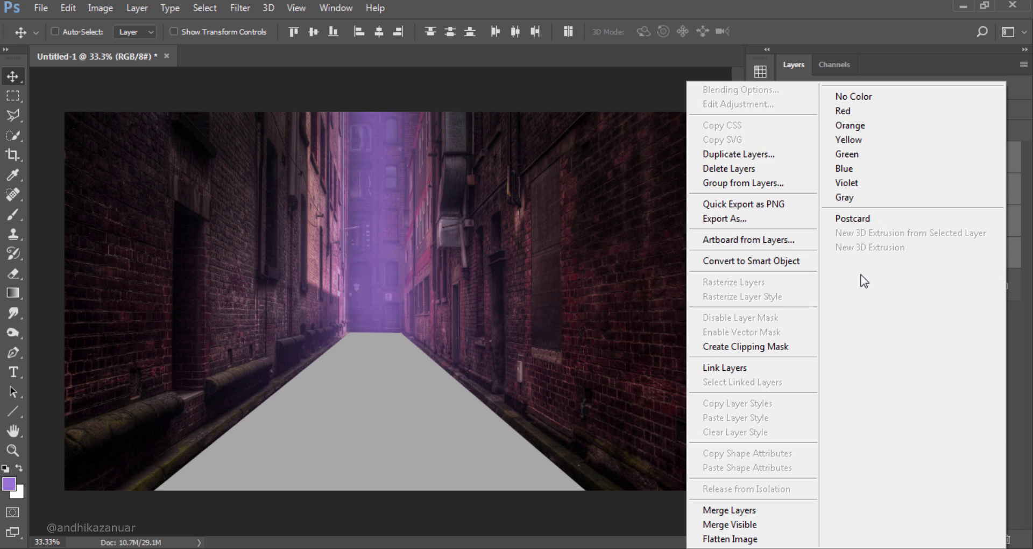
left_click(781, 183)
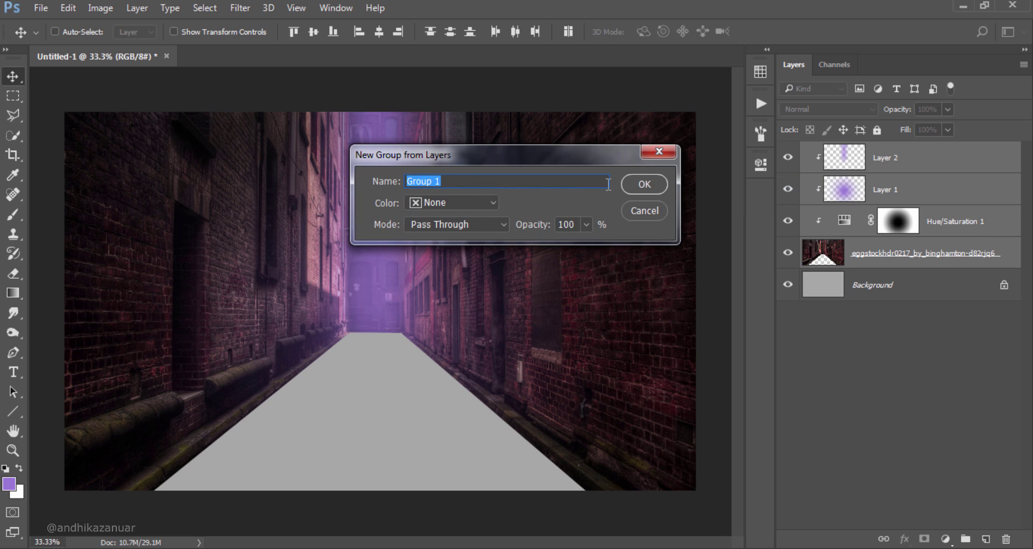
type("BG")
left_click(484, 204)
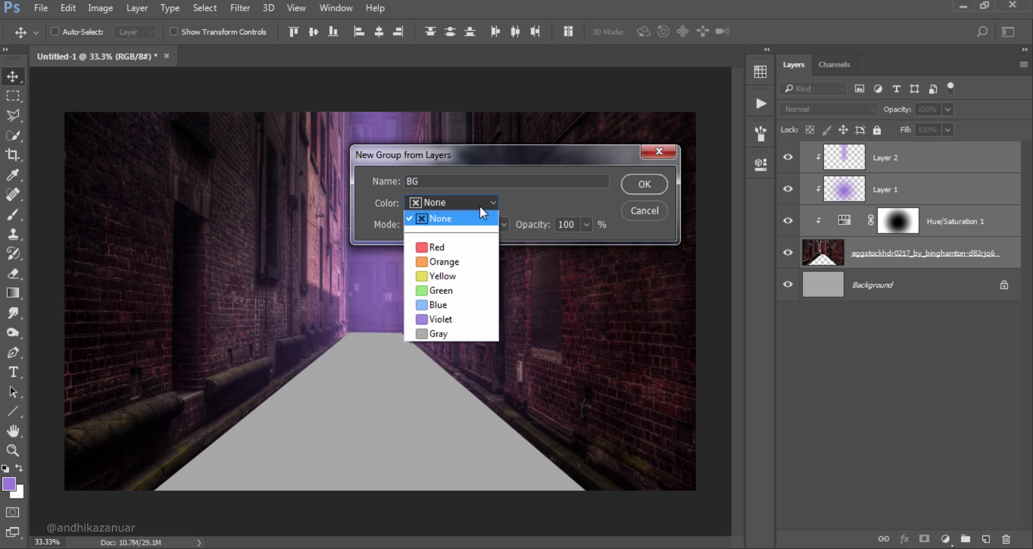
left_click(468, 246)
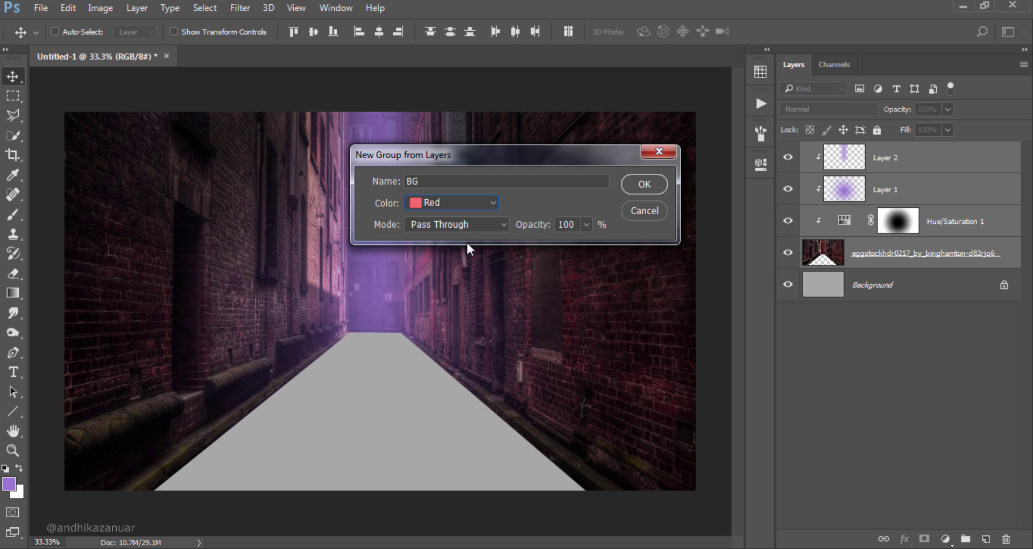
left_click(644, 185)
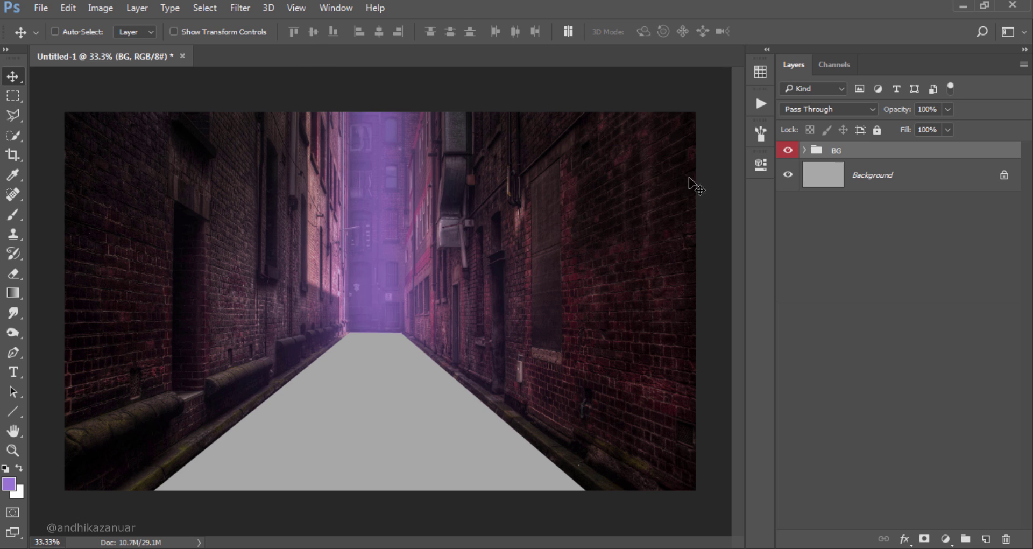
Toggle the BG group's visibility, then expand and collapse it to check its layers
left_click(788, 152)
left_click(804, 150)
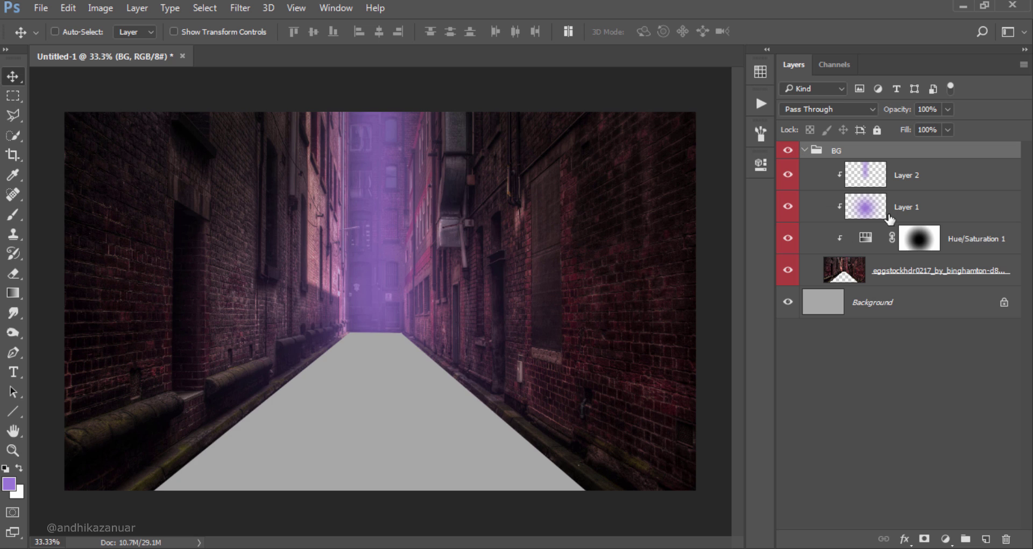
left_click(805, 151)
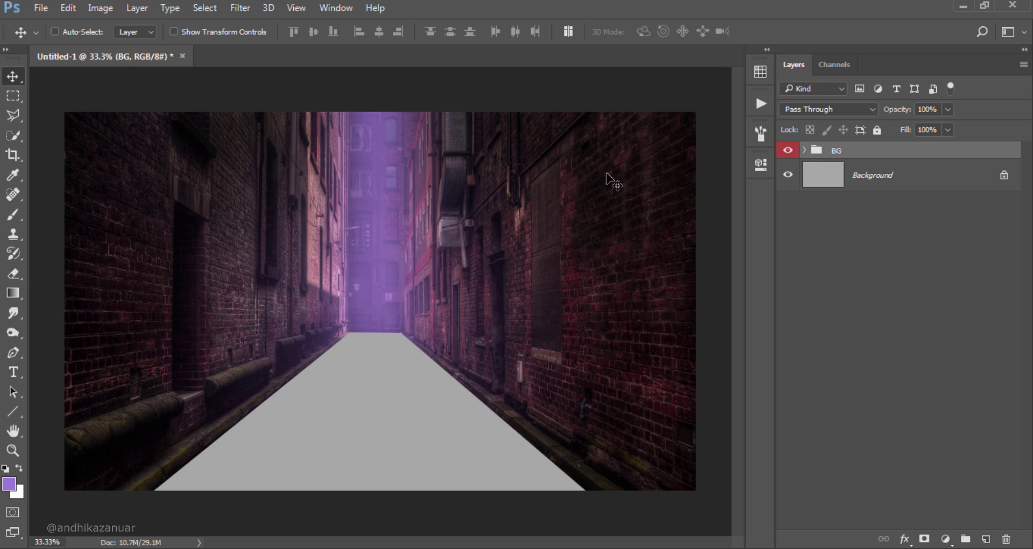
Open the cloud photo into the alley document
left_click(40, 8)
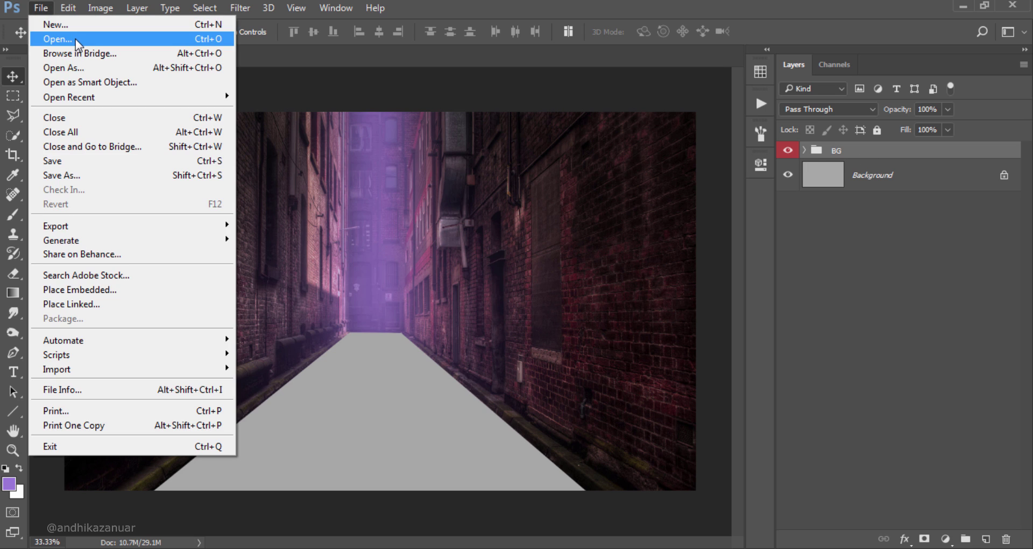
left_click(75, 39)
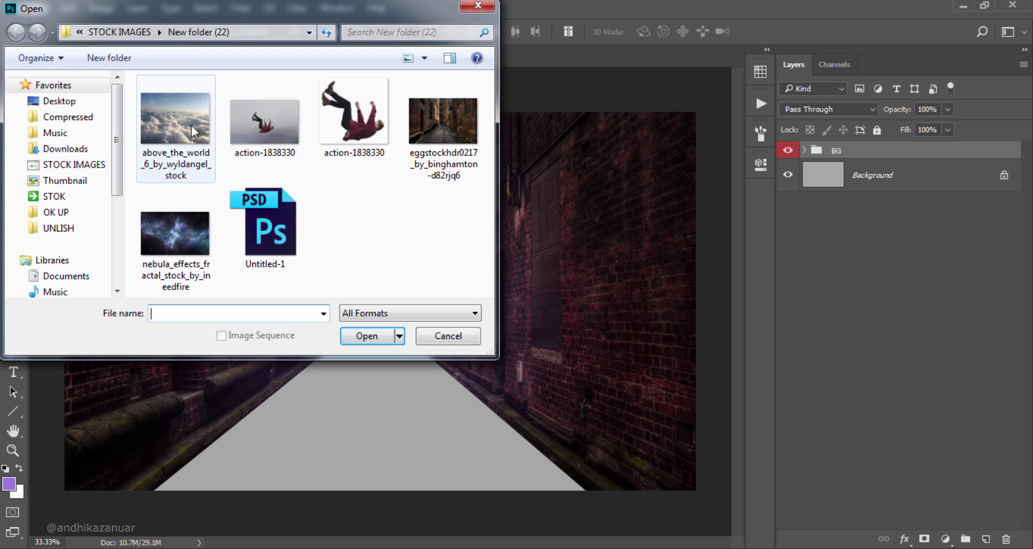
left_click(192, 125)
left_click(367, 335)
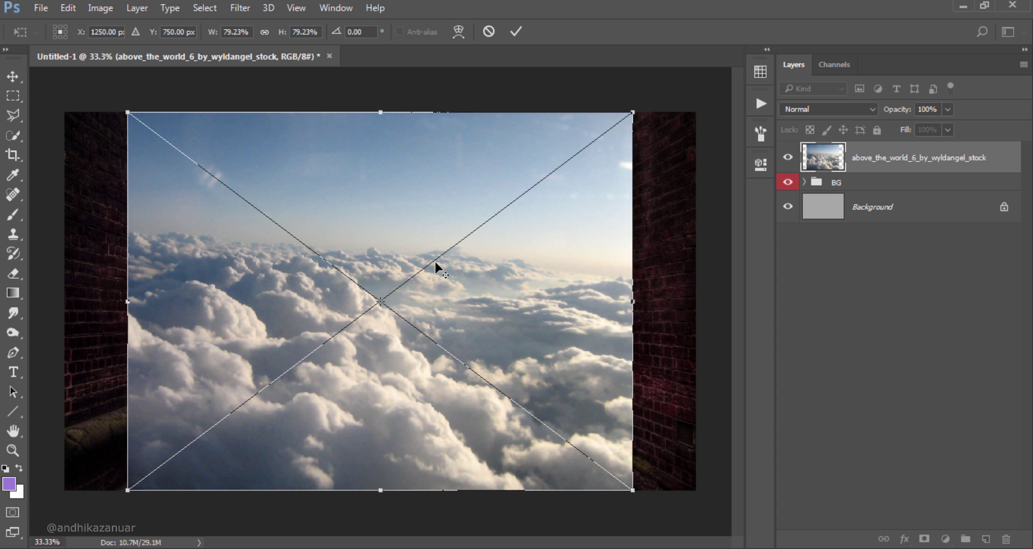
Stretch the clouds to both canvas edges and lower their top below the alley's upper band
scroll(435, 263, "up", 1)
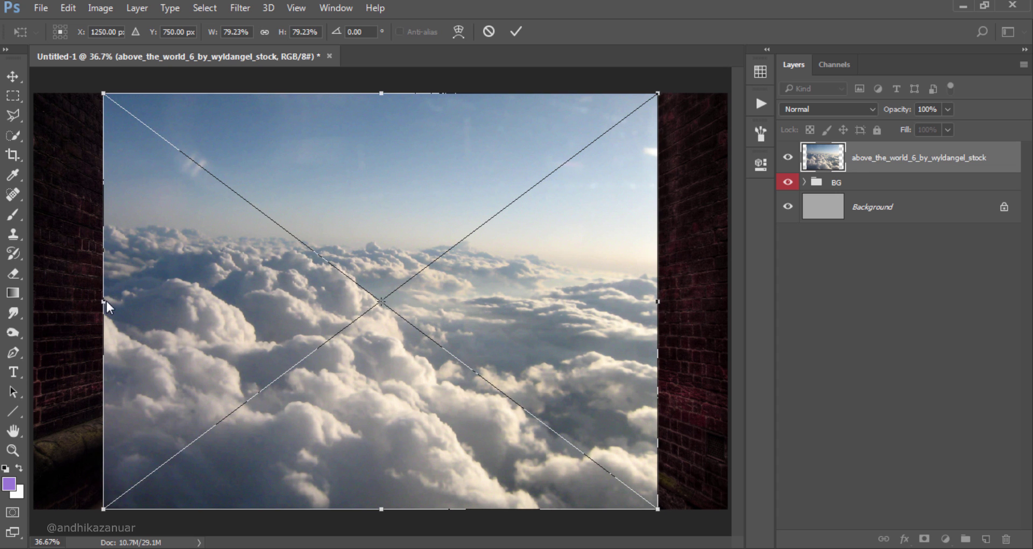
left_click_drag(103, 302, 36, 301)
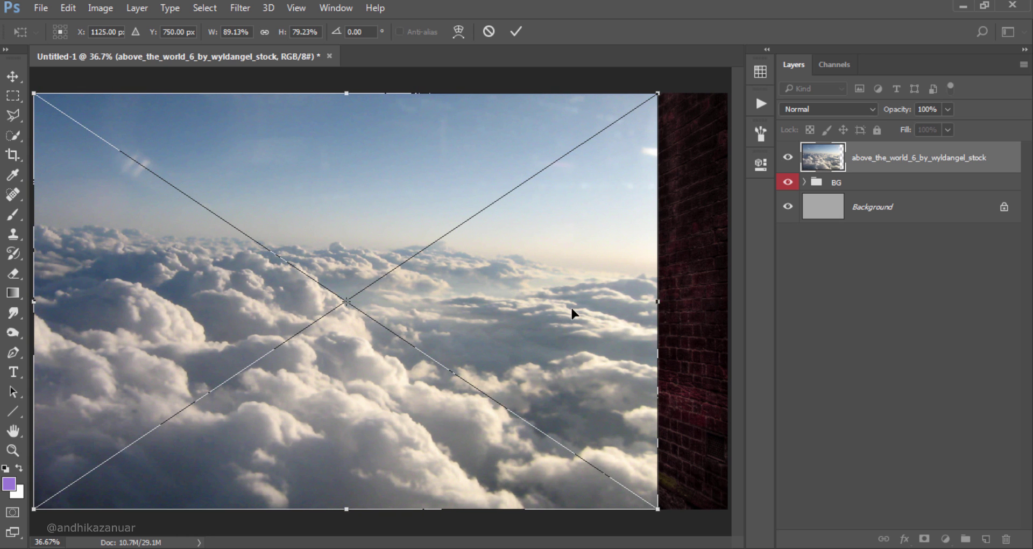
left_click_drag(657, 301, 727, 299)
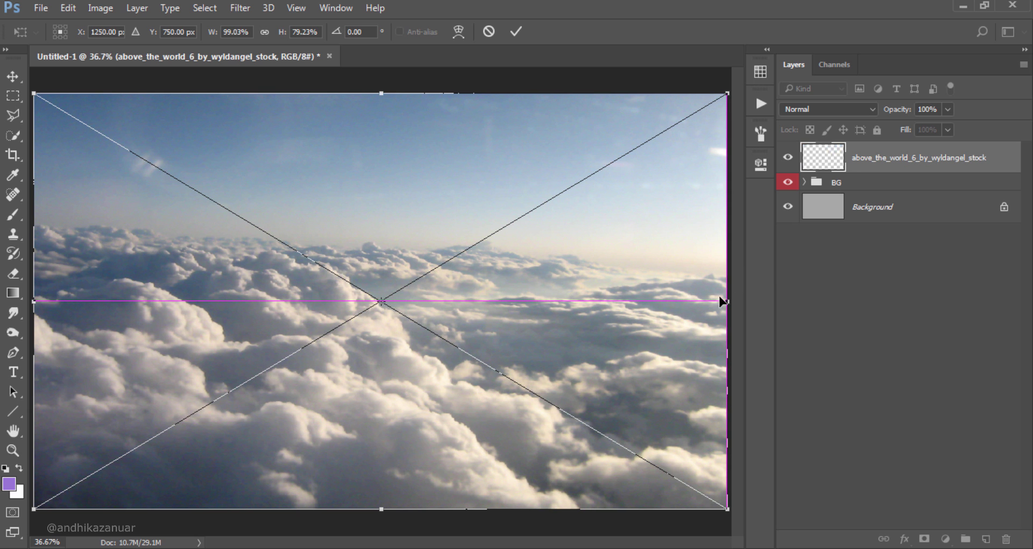
left_click_drag(381, 93, 392, 186)
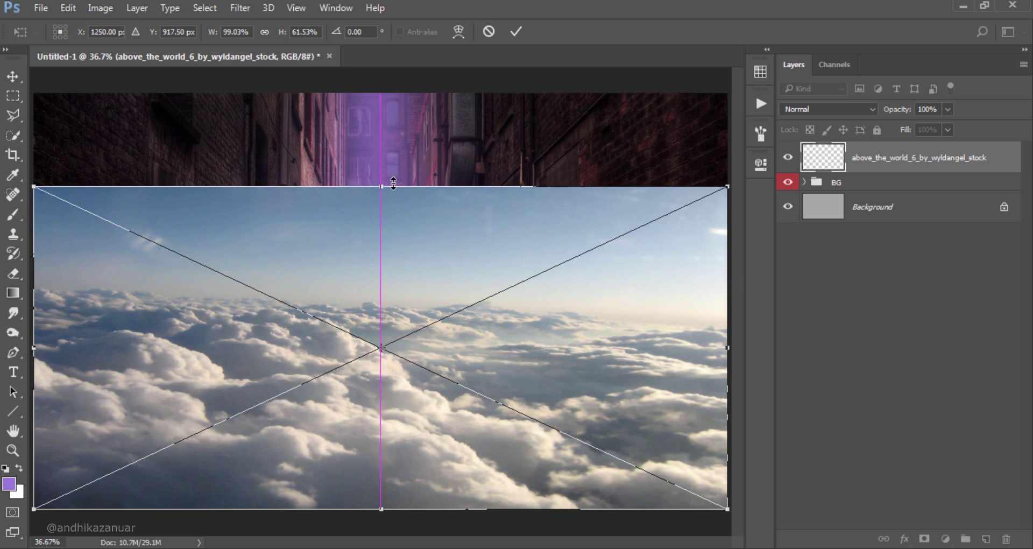
left_click(515, 32)
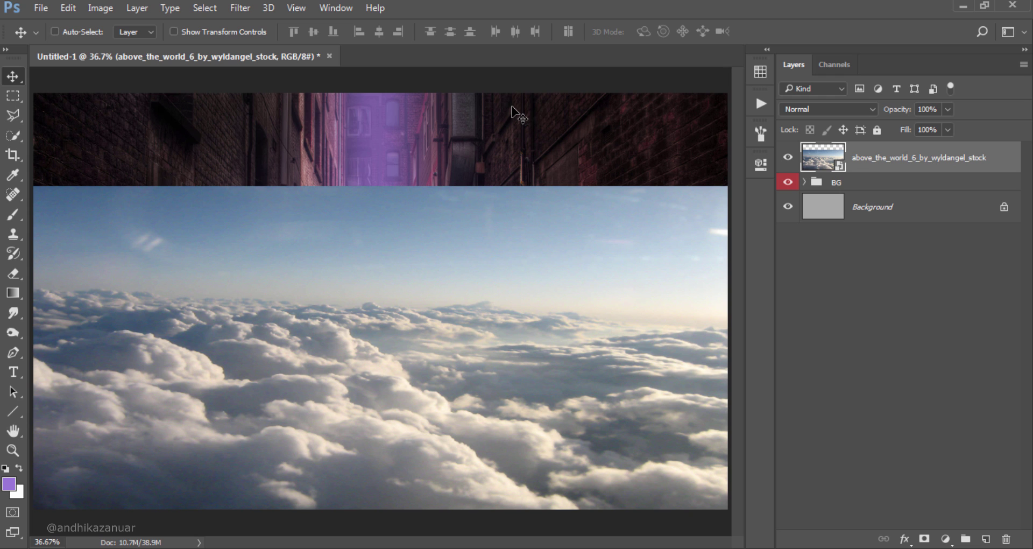
Rasterize the cloud layer, add a mask, and paint out the sky and walls with a 300 px brush
right_click(936, 156)
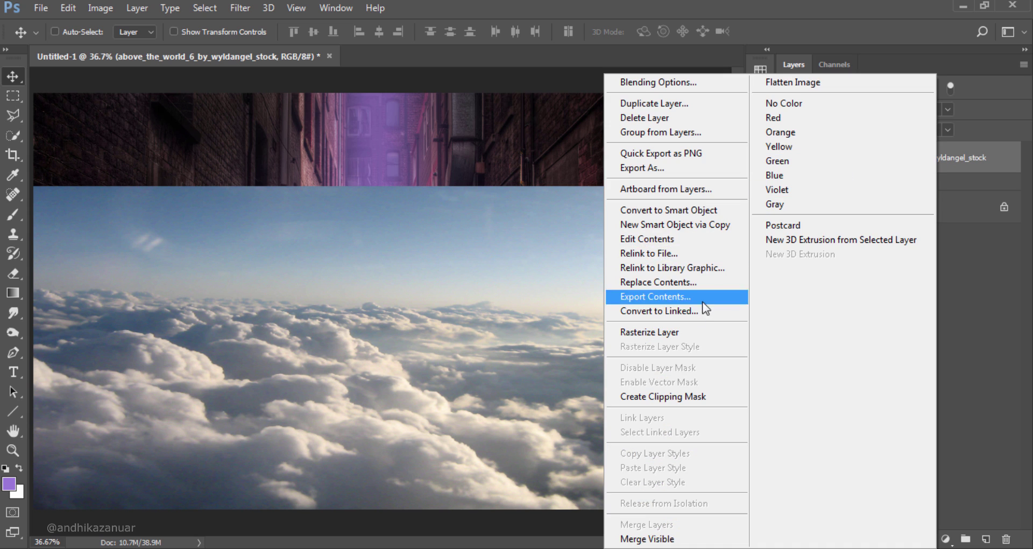
left_click(687, 334)
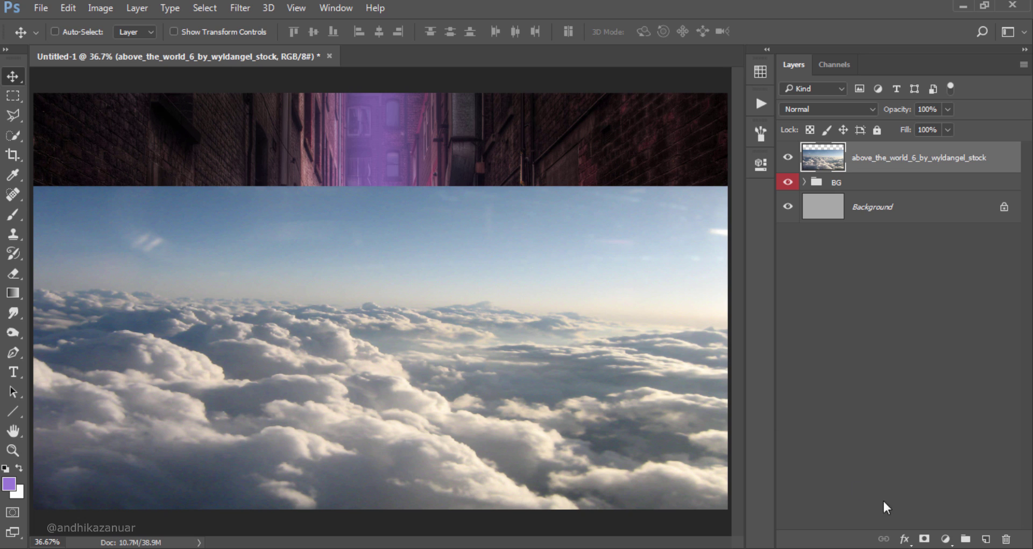
left_click(924, 539)
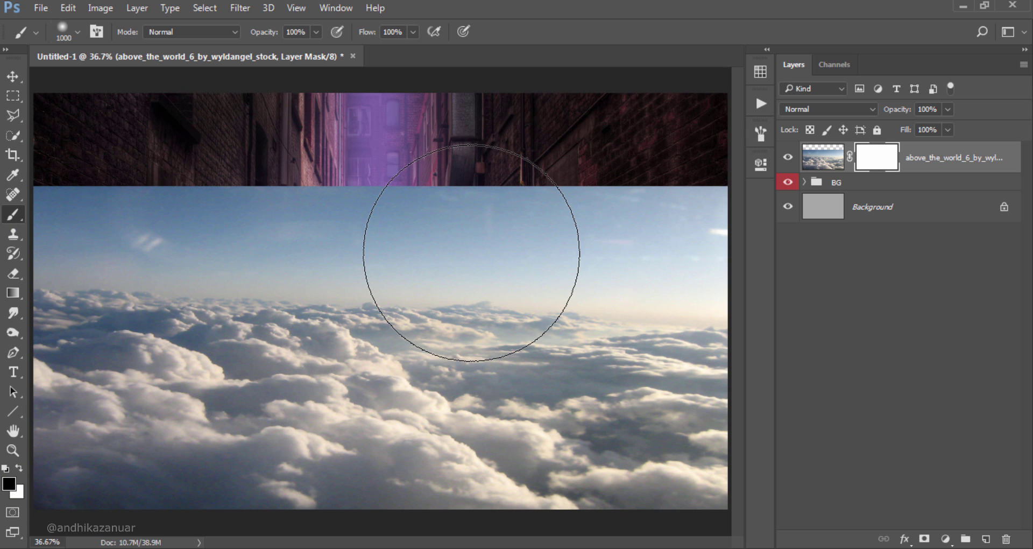
key("bracketleft")
key("bracketleft")
key("bracketleft")
key("bracketleft")
key("bracketleft")
key("bracketleft")
key("bracketleft")
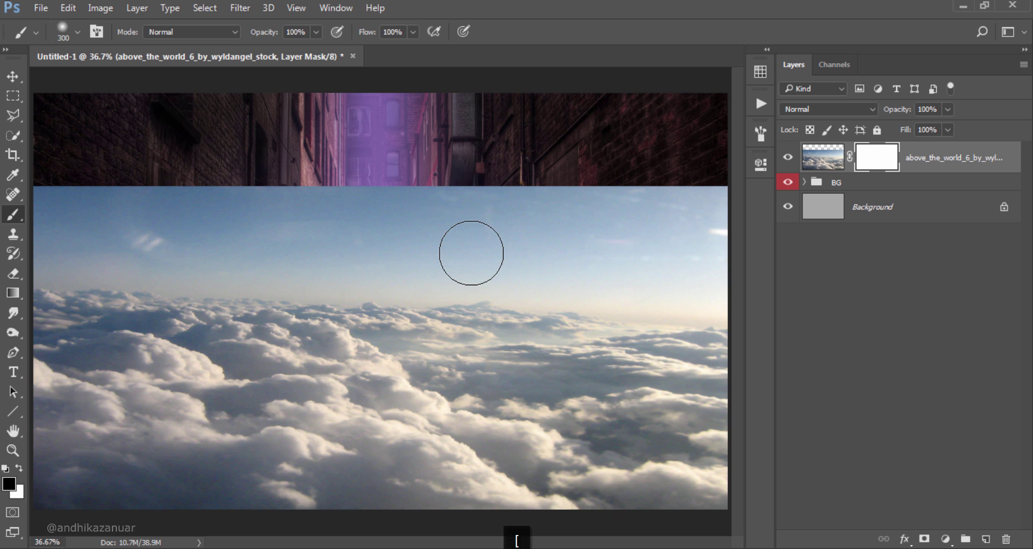
mouse_move(438, 156)
left_mouse_down()
mouse_move(761, 249)
mouse_move(692, 199)
mouse_move(475, 190)
mouse_move(532, 231)
mouse_move(275, 177)
mouse_move(41, 214)
mouse_move(98, 169)
mouse_move(55, 238)
mouse_move(269, 237)
mouse_move(302, 267)
mouse_move(392, 253)
mouse_move(581, 295)
mouse_move(682, 270)
mouse_move(719, 286)
mouse_move(185, 279)
mouse_move(79, 302)
mouse_move(45, 325)
mouse_move(184, 304)
mouse_move(23, 415)
mouse_move(57, 369)
mouse_move(303, 294)
mouse_move(76, 392)
mouse_move(166, 355)
mouse_move(111, 426)
mouse_move(323, 288)
mouse_move(124, 452)
mouse_move(341, 301)
mouse_move(438, 316)
mouse_move(541, 446)
mouse_move(560, 431)
mouse_move(570, 380)
mouse_move(684, 438)
mouse_move(720, 360)
mouse_move(687, 415)
left_mouse_up()
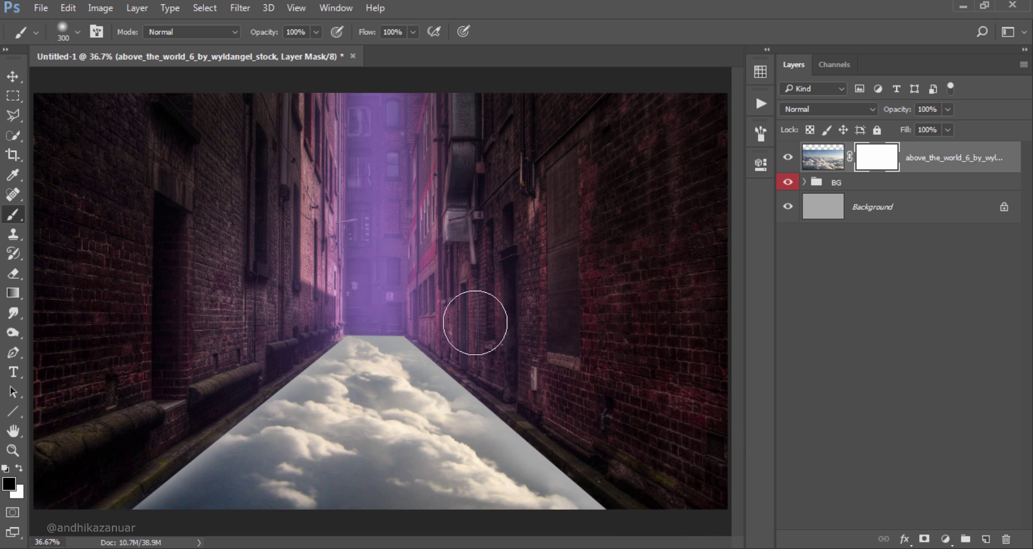
left_click_drag(682, 381, 706, 392)
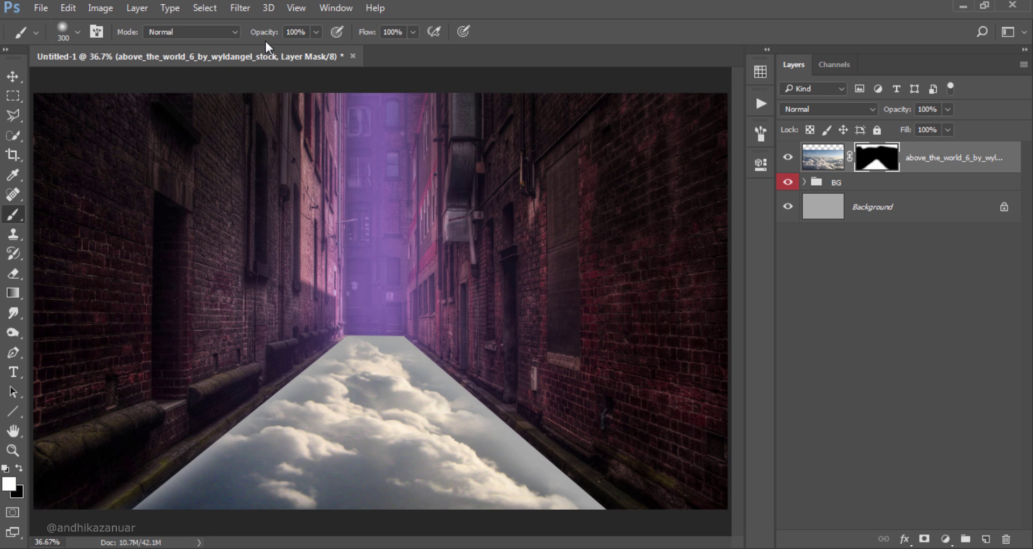
Paint white mist at 51% brush opacity along both curbs and the cloud floor edges
left_click(316, 32)
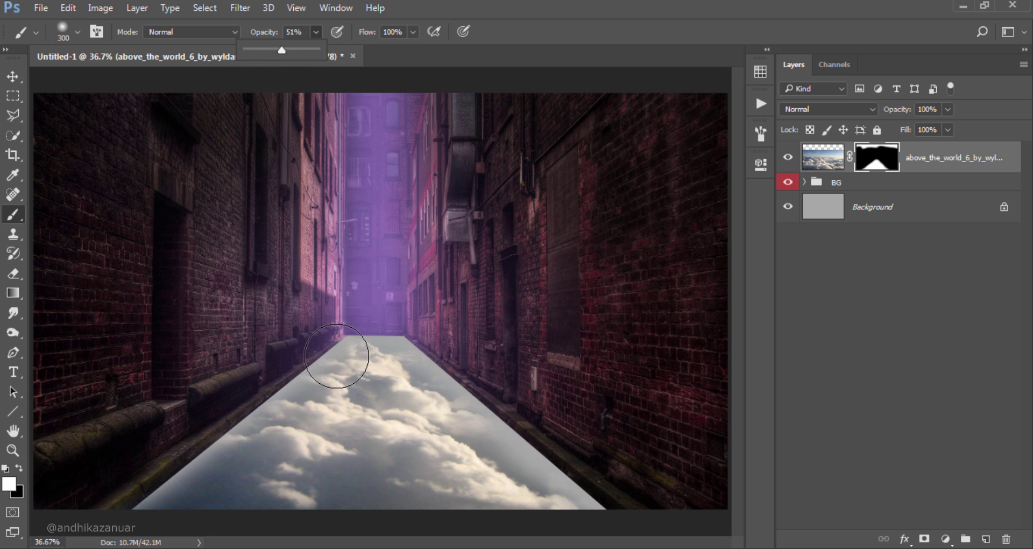
left_click(319, 375)
left_click_drag(319, 374, 124, 506)
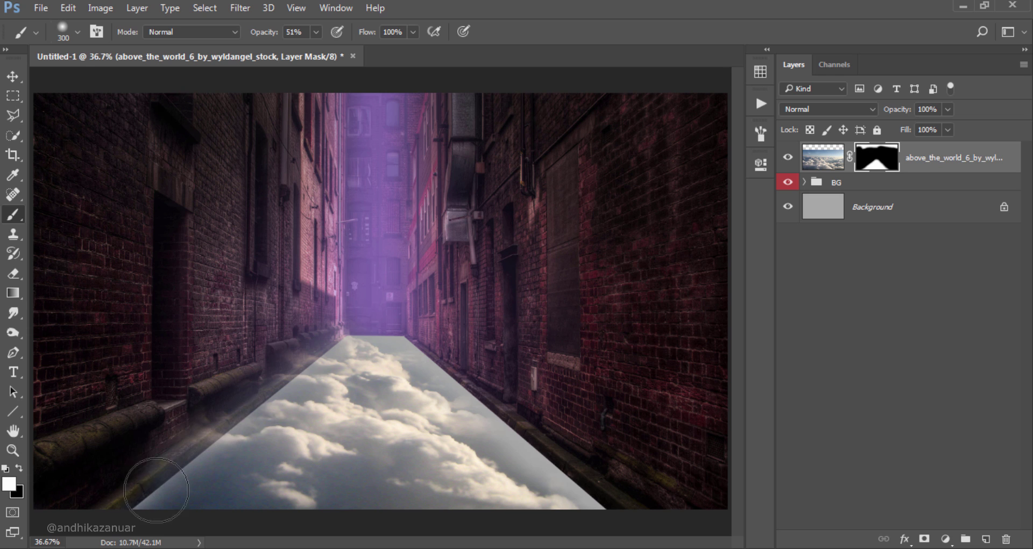
left_click_drag(304, 408, 154, 495)
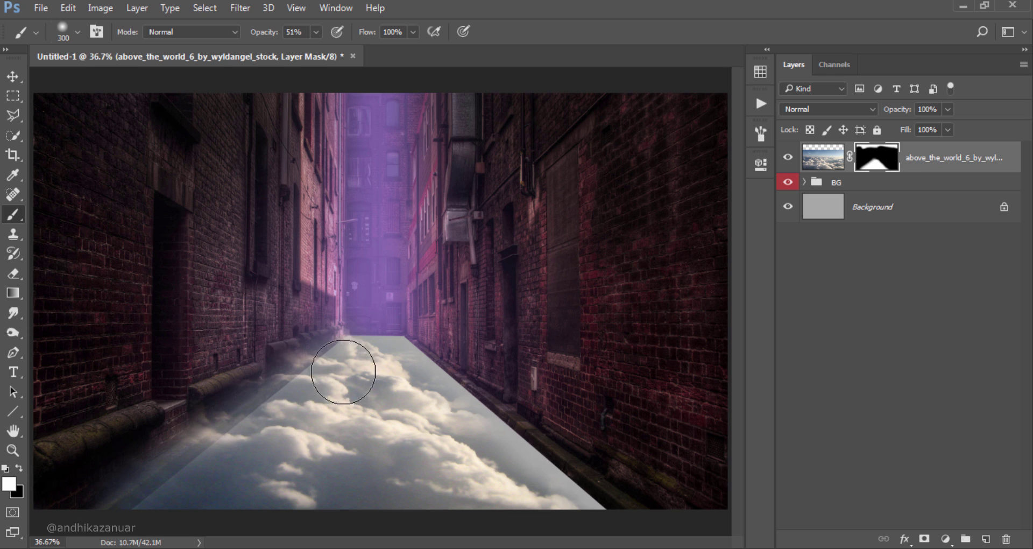
left_click_drag(334, 369, 202, 489)
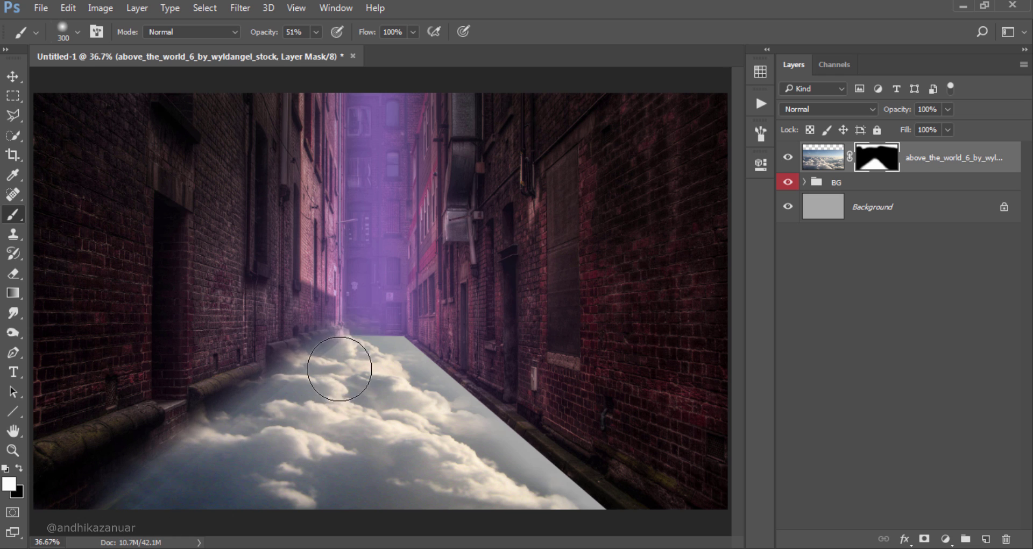
mouse_move(334, 364)
left_mouse_down()
mouse_move(212, 460)
mouse_move(64, 507)
left_mouse_up()
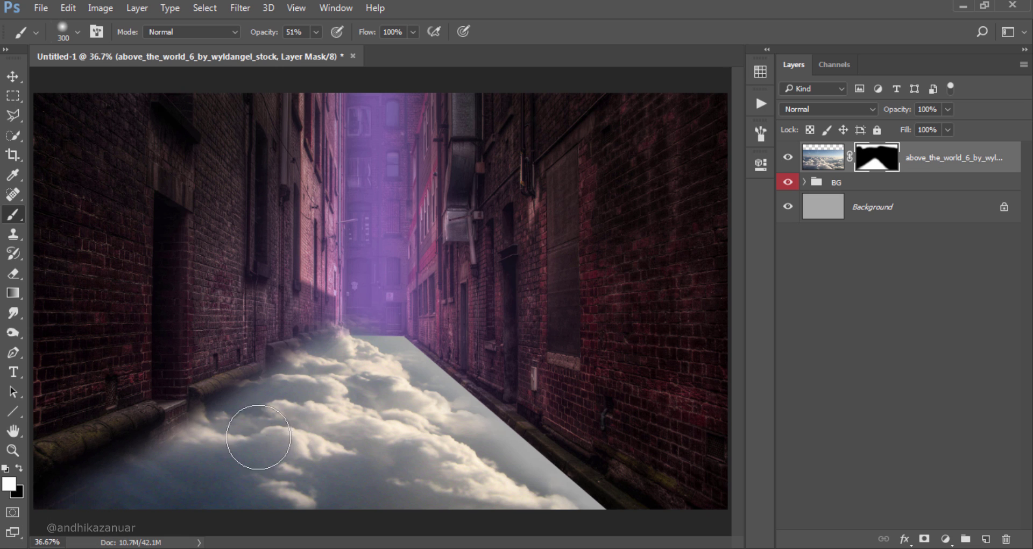
mouse_move(380, 362)
left_mouse_down()
mouse_move(453, 430)
mouse_move(438, 415)
mouse_move(503, 450)
mouse_move(437, 421)
mouse_move(554, 484)
mouse_move(527, 489)
mouse_move(572, 492)
mouse_move(627, 522)
mouse_move(680, 530)
mouse_move(494, 433)
left_mouse_up()
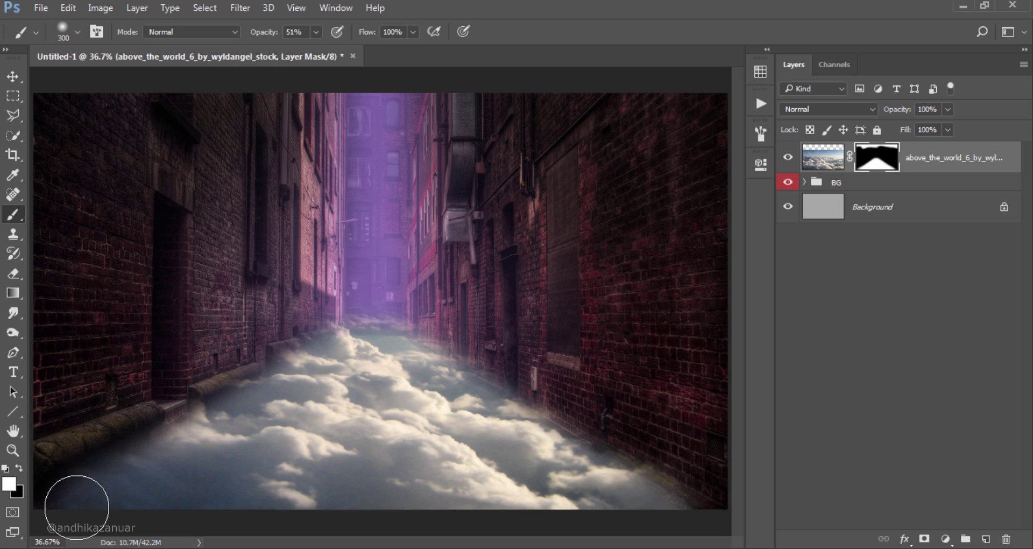
left_click_drag(553, 531, 639, 503)
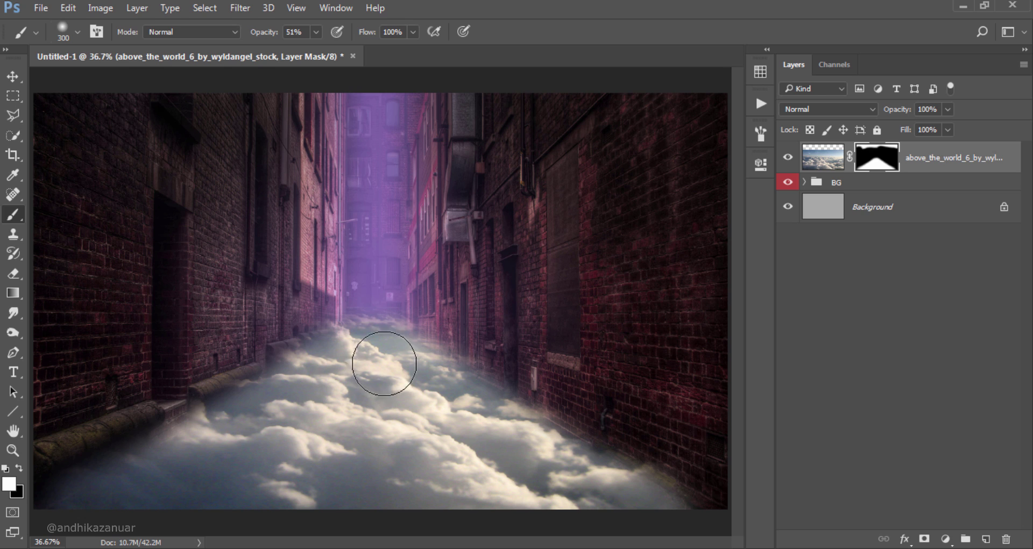
left_click(13, 77)
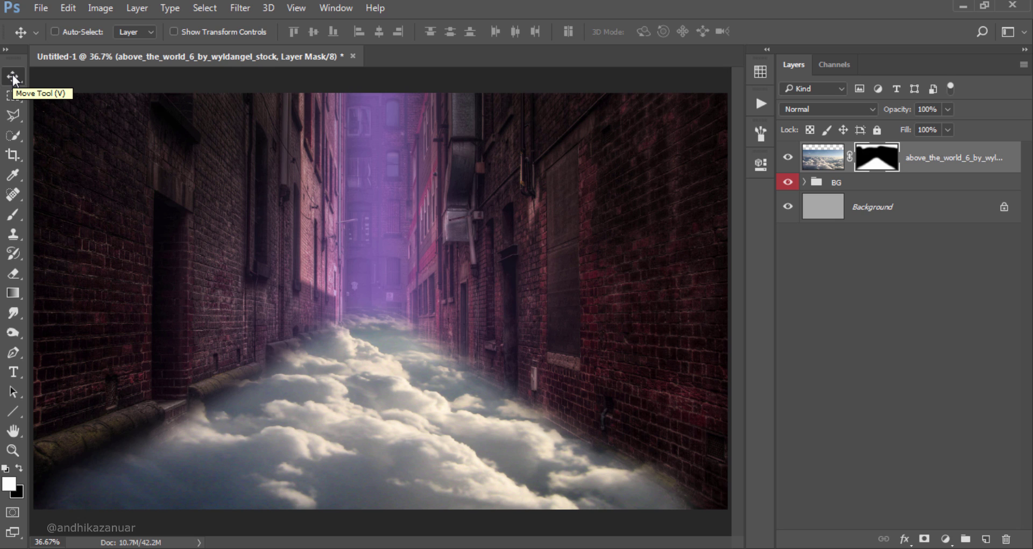
Apply the cloud layer's mask, then set Brightness -73 and Contrast 100 on the clouds
right_click(895, 164)
left_click(896, 208)
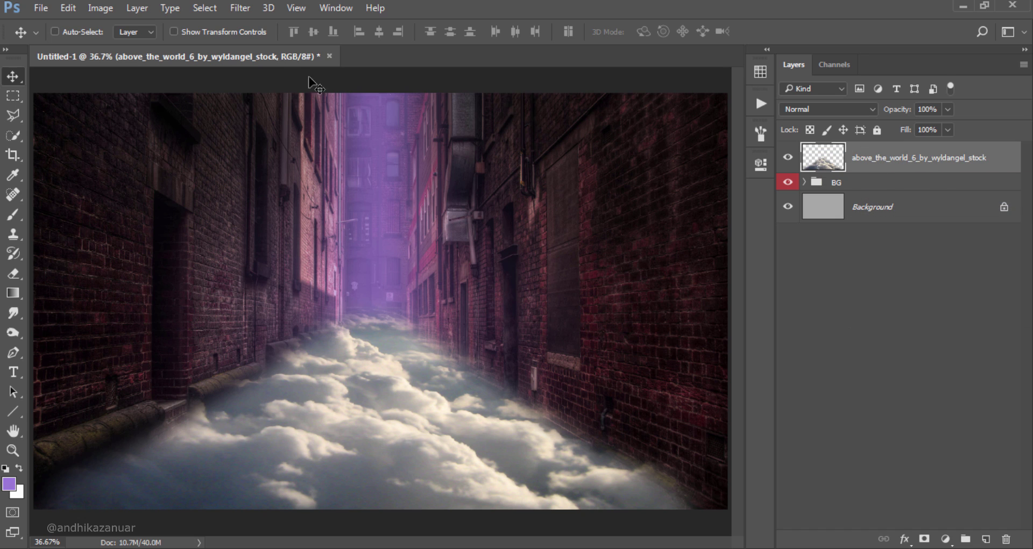
left_click(102, 8)
mouse_move(123, 46)
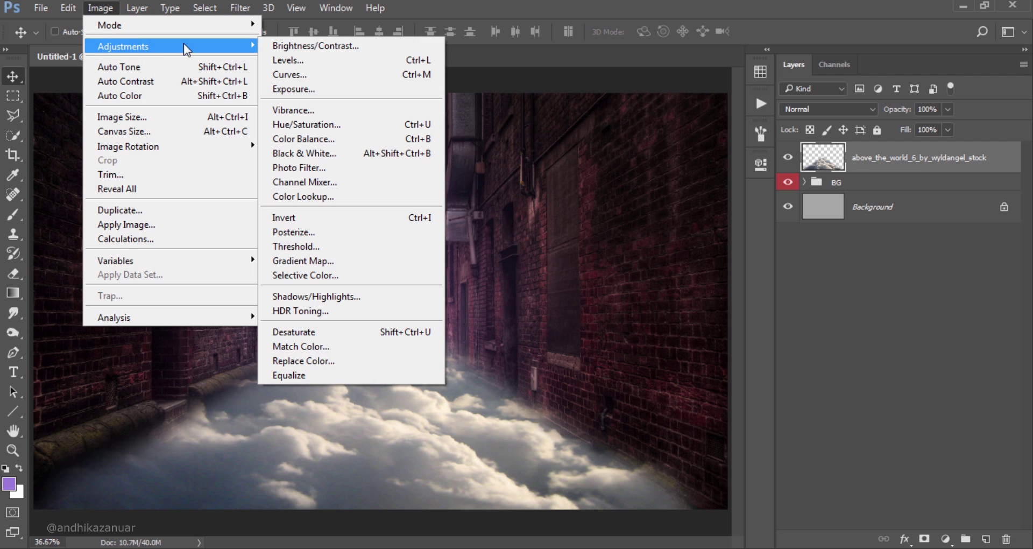
left_click(328, 46)
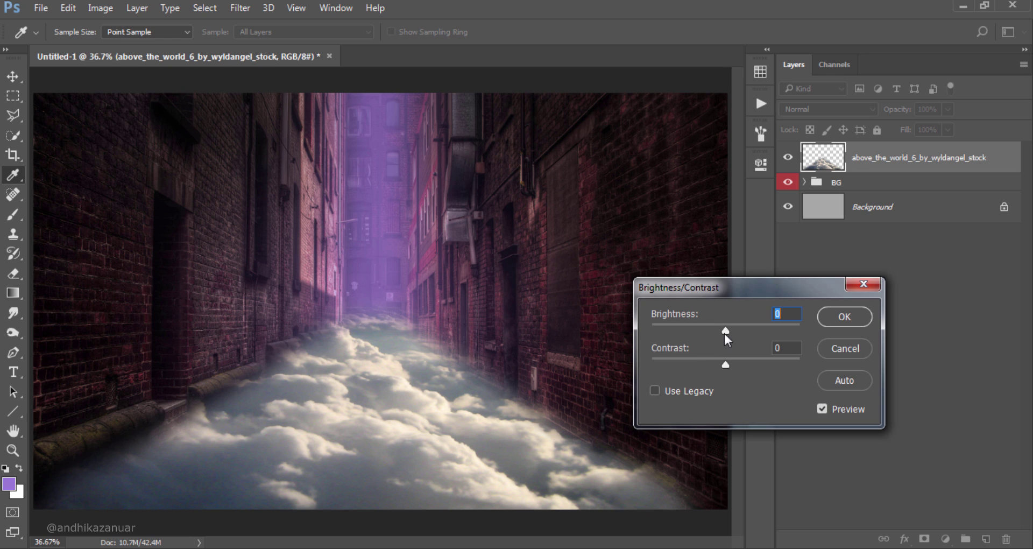
left_click_drag(725, 332, 689, 330)
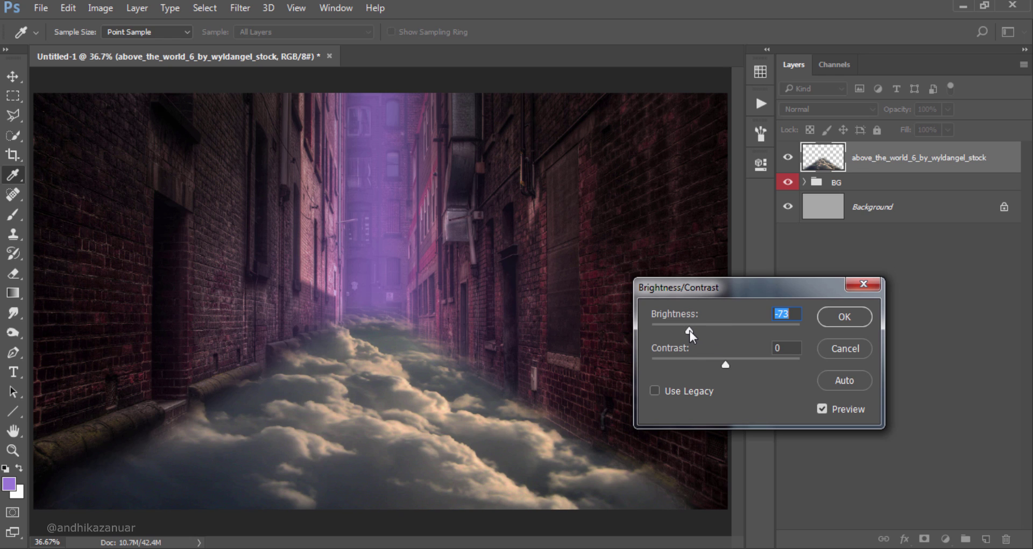
left_click_drag(725, 365, 806, 369)
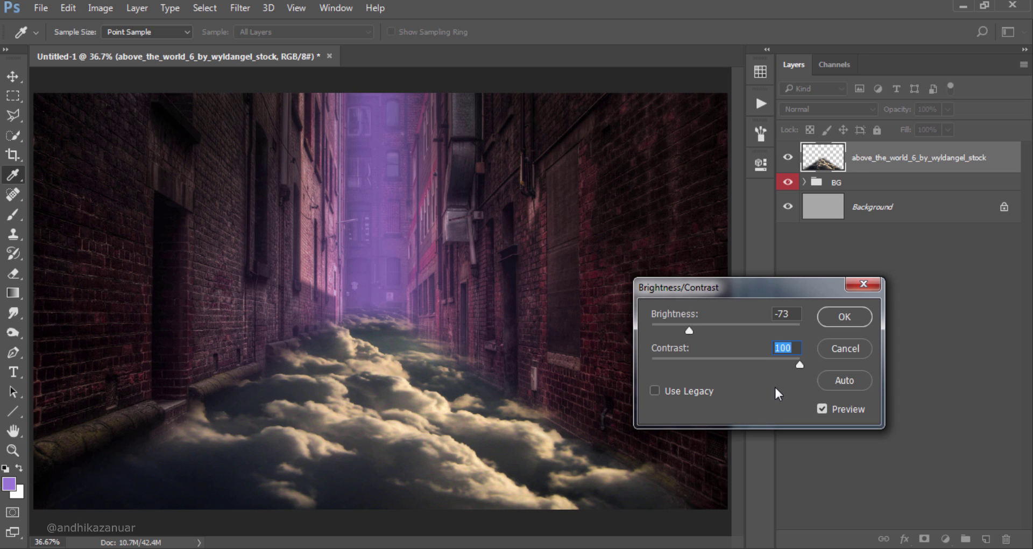
left_click(853, 315)
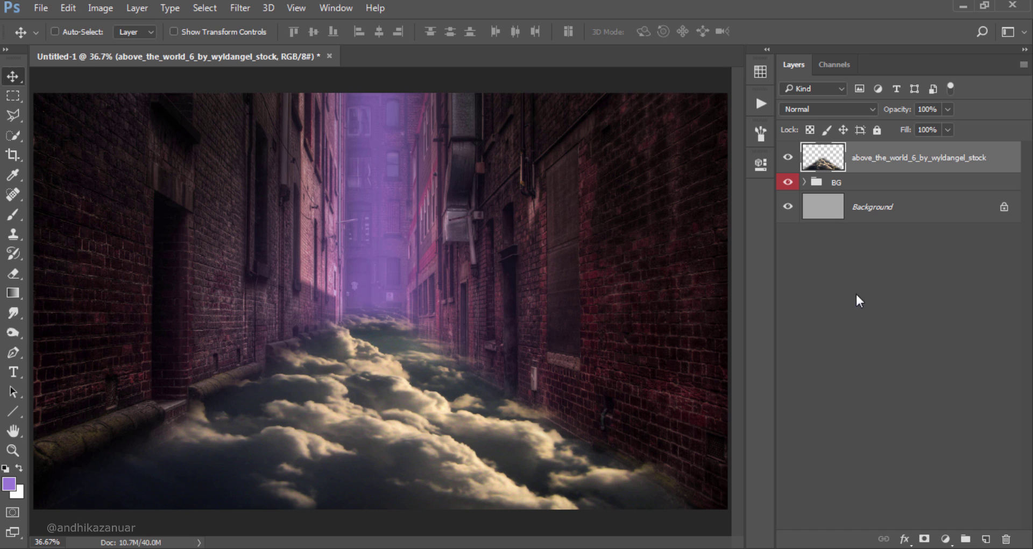
Apply Levels to the clouds with input 33 / 1.00 / 198 and output white 202
key("ctrl+l")
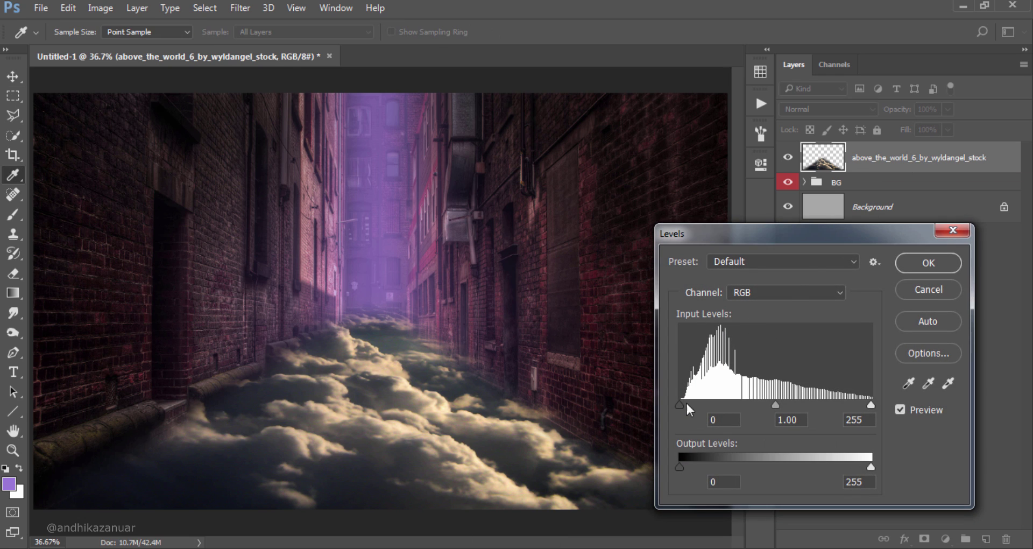
left_click_drag(678, 407, 707, 404)
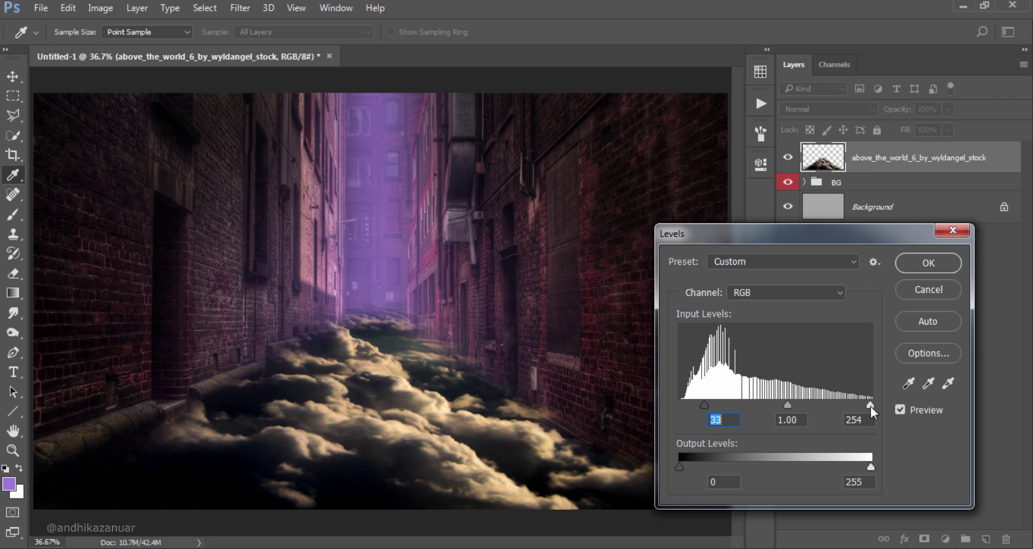
left_click_drag(871, 405, 828, 403)
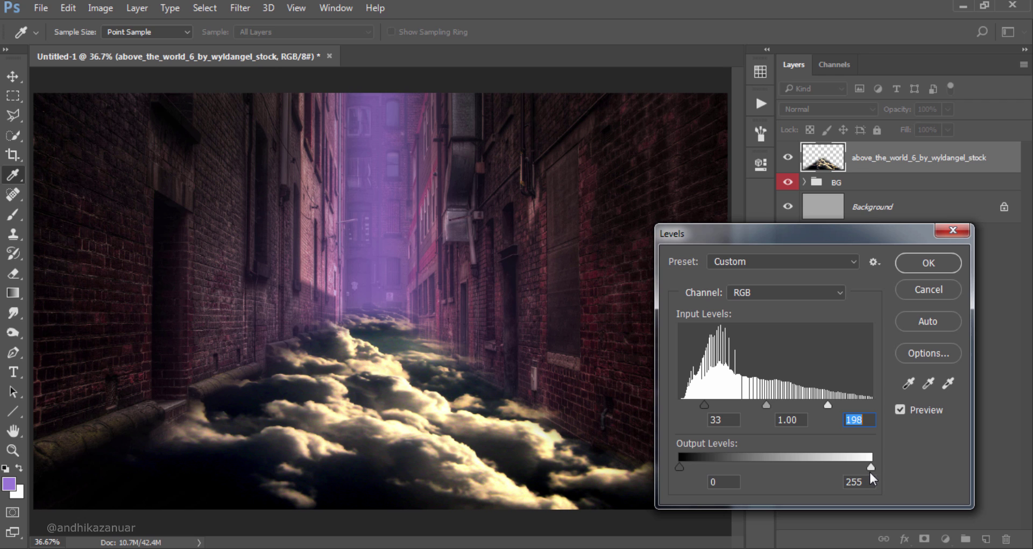
left_click_drag(863, 466, 837, 466)
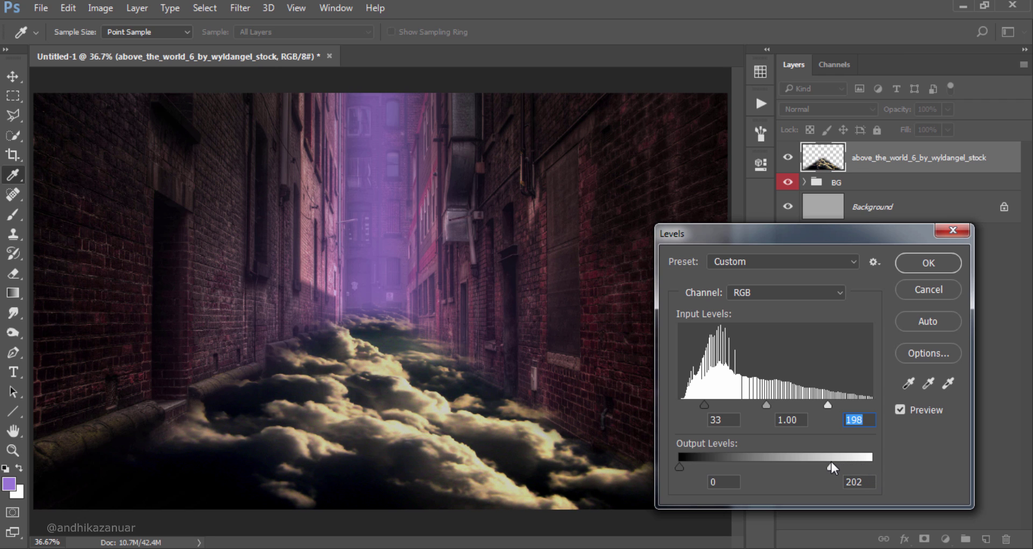
left_click(831, 461)
left_click(924, 265)
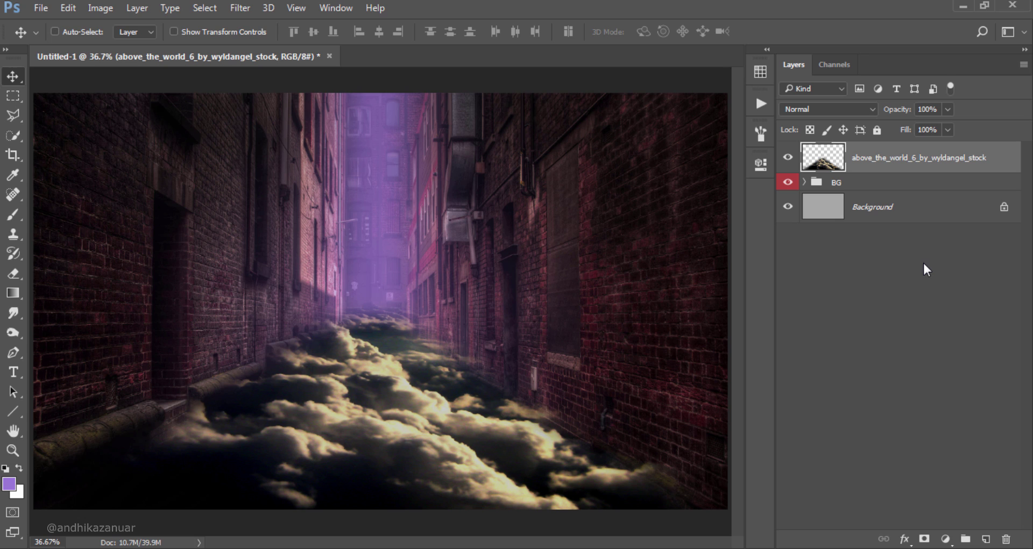
Add a new Layer 3 clipped to the clouds and set the foreground colour to purple 9a7bd7
left_click(984, 538)
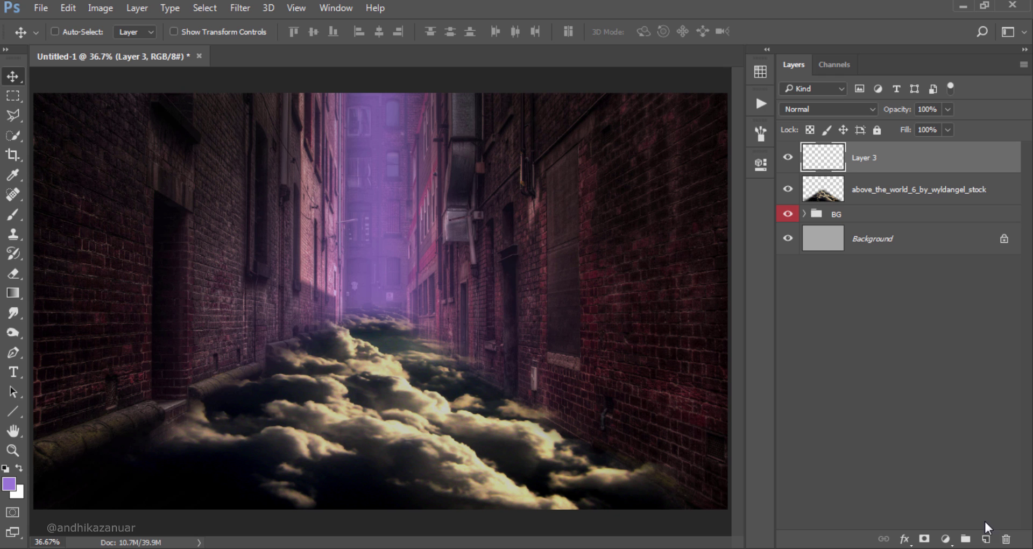
right_click(887, 159)
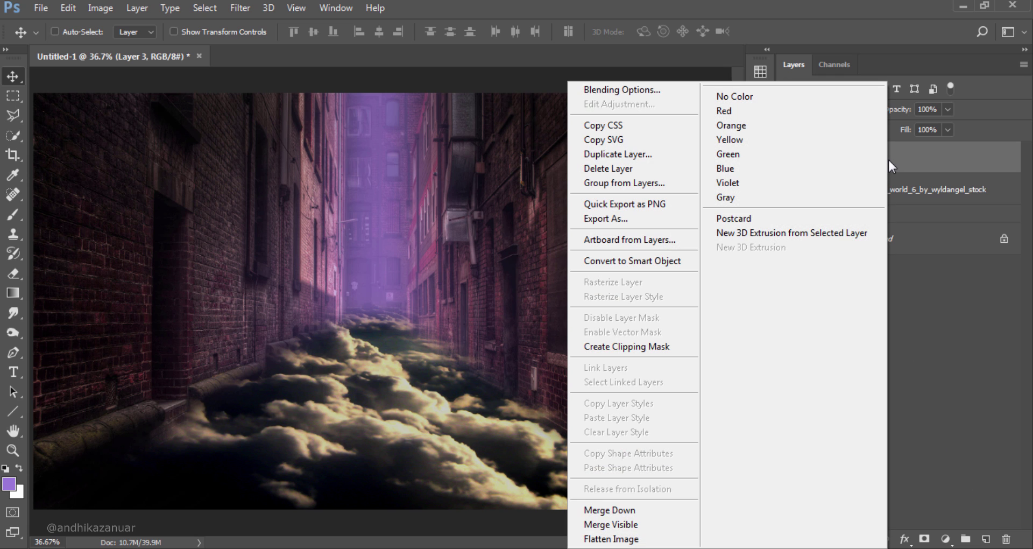
left_click(661, 347)
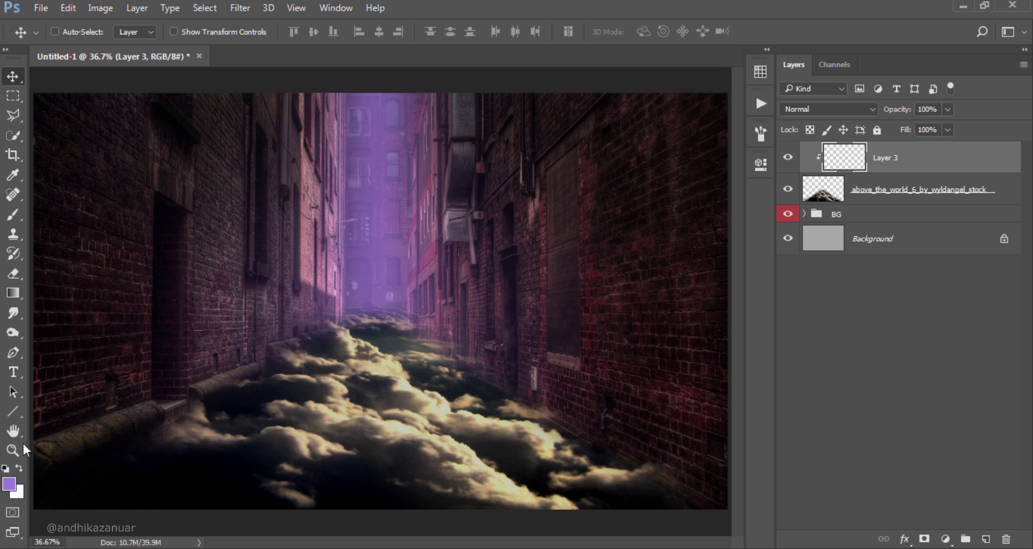
left_click(9, 484)
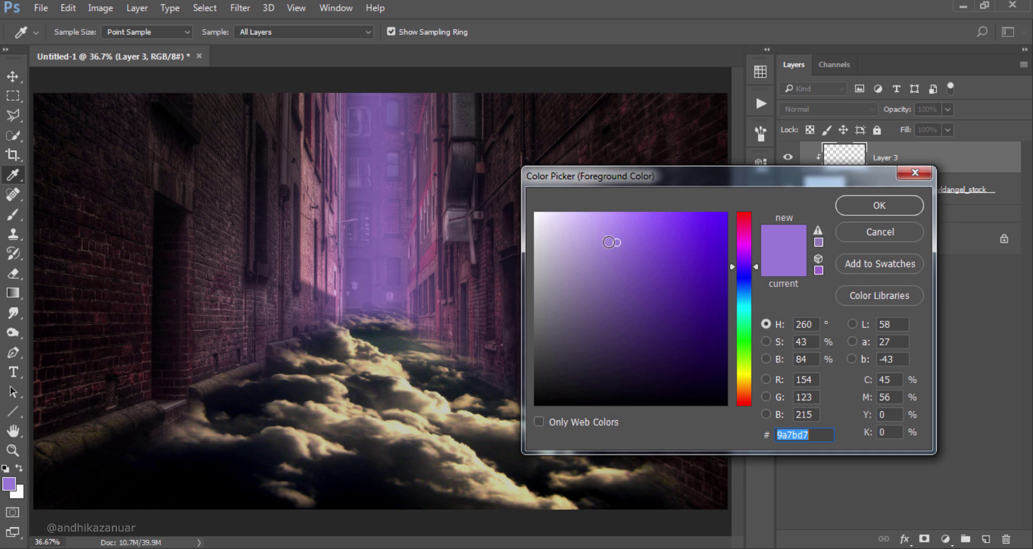
left_click(820, 440)
left_click(880, 205)
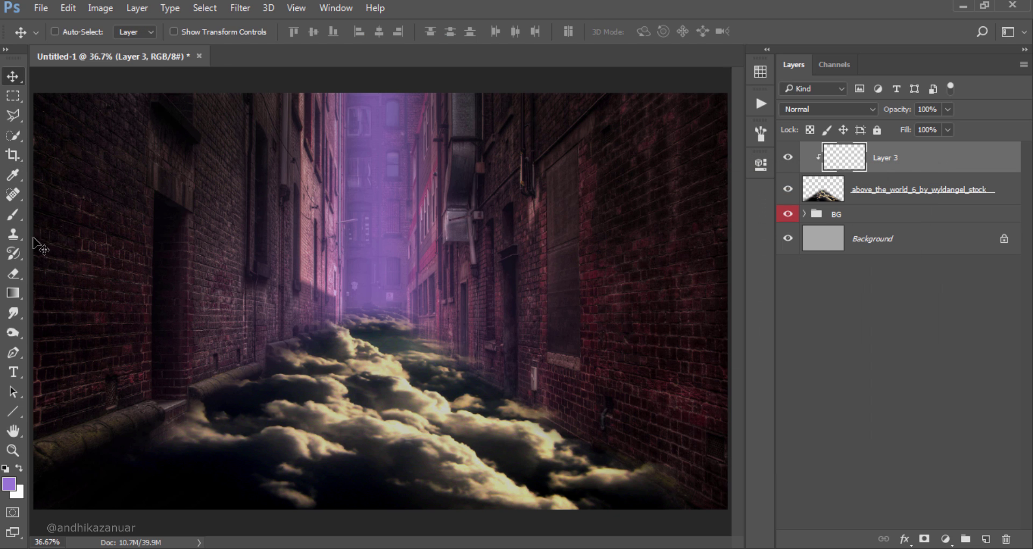
Draw a purple gradient from the alley centre to the bottom and set Layer 3 opacity to 32%
left_click(13, 300)
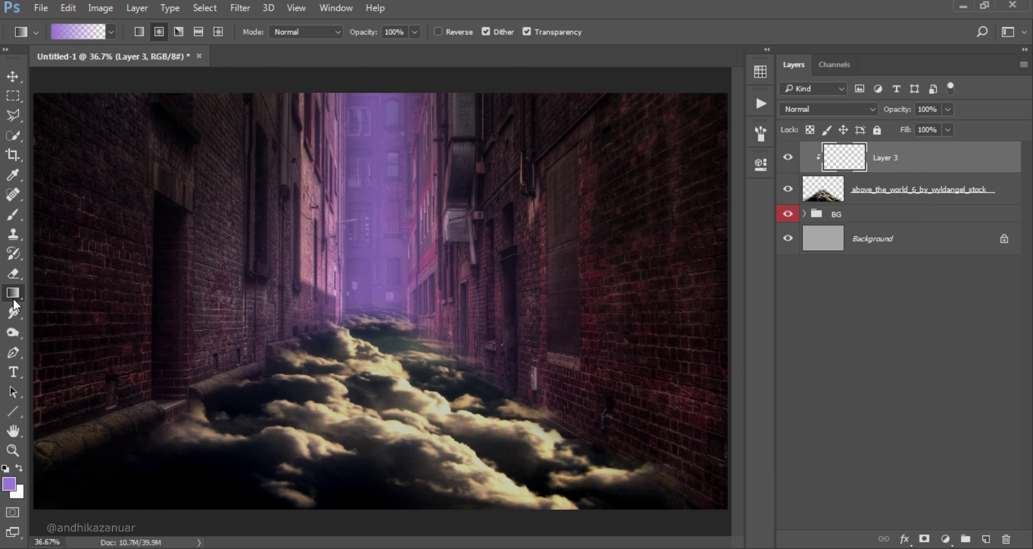
left_click(139, 32)
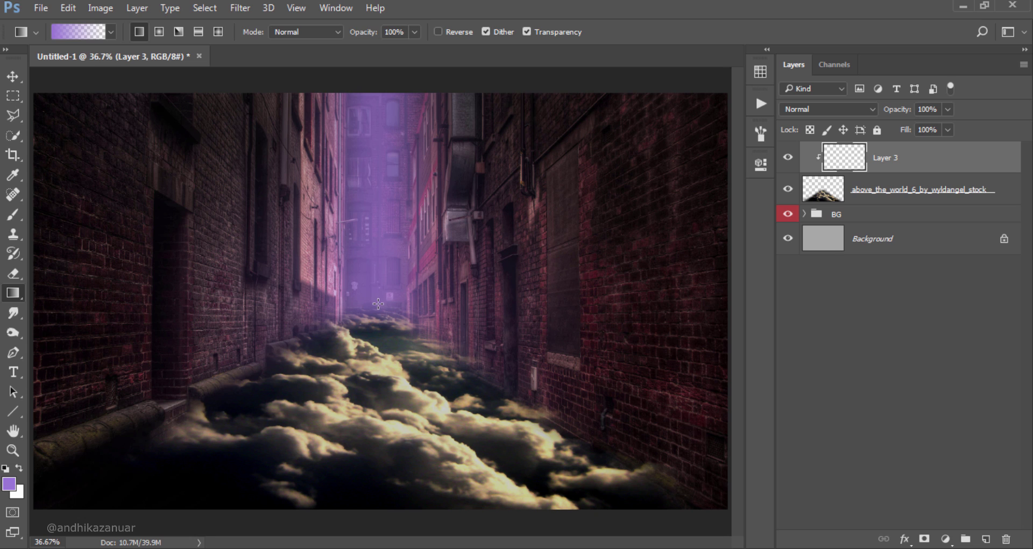
left_click_drag(378, 303, 377, 526)
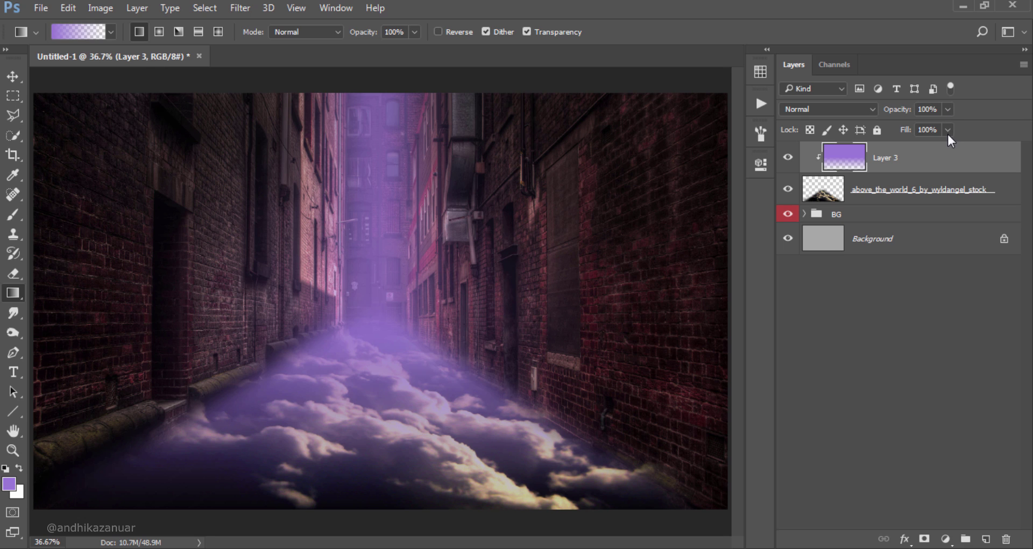
left_click(947, 111)
left_click_drag(944, 128, 896, 128)
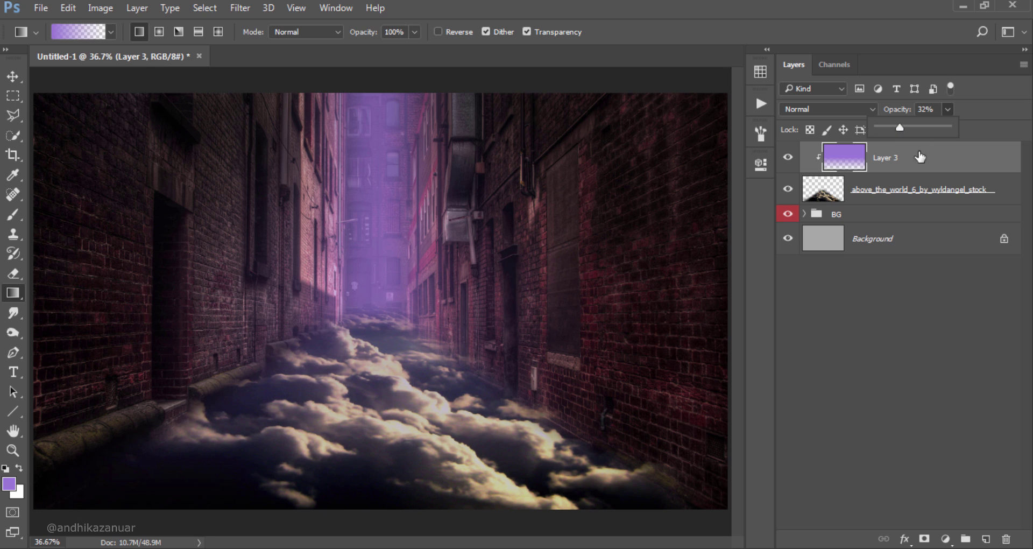
left_click(904, 162)
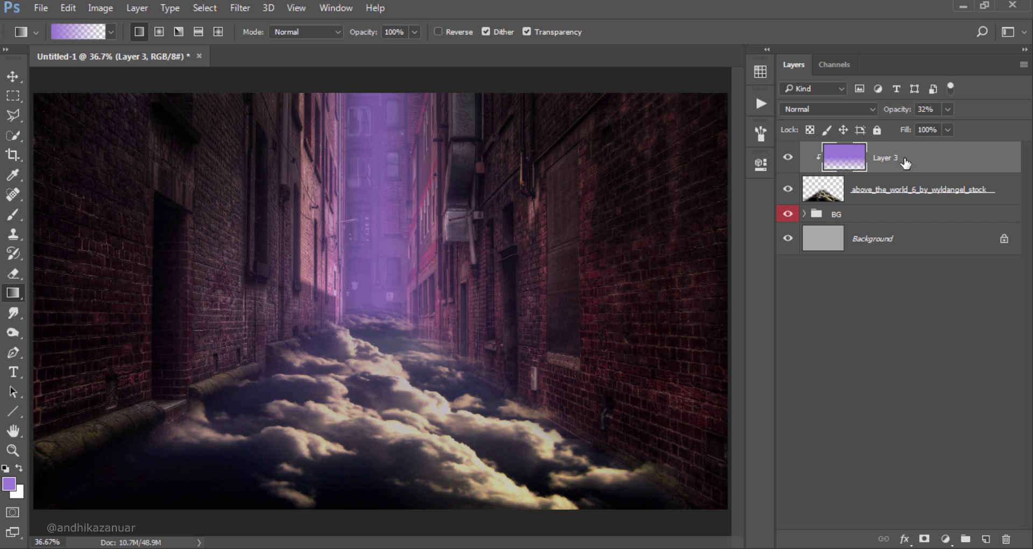
left_click(16, 80)
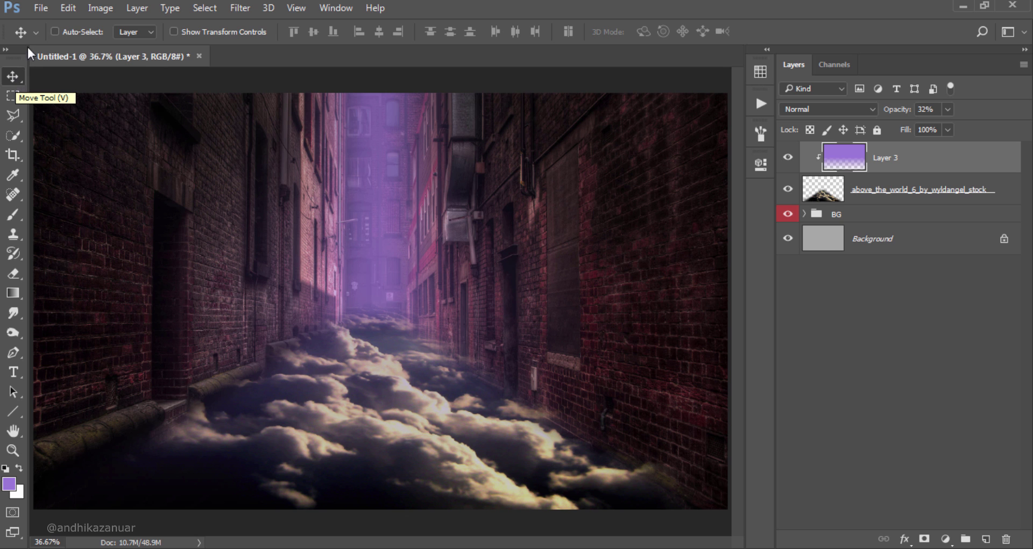
Open the falling-man photo action-1838330
left_click(40, 8)
left_click(68, 38)
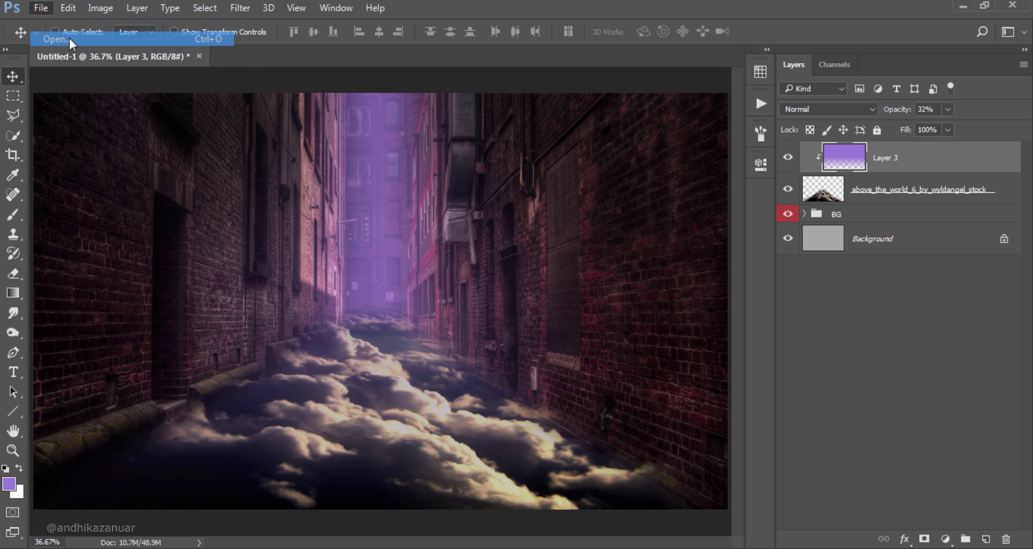
left_click(276, 135)
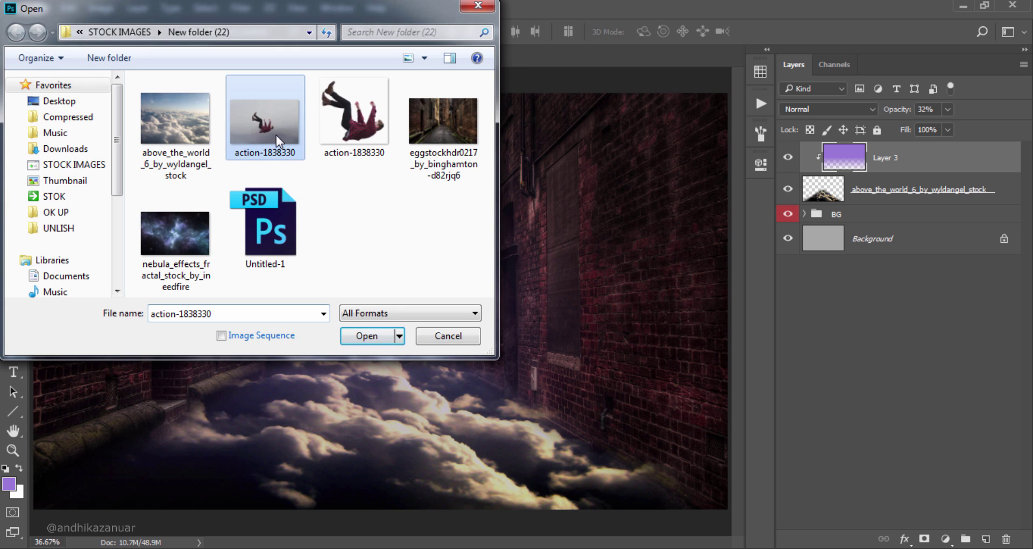
left_click(371, 334)
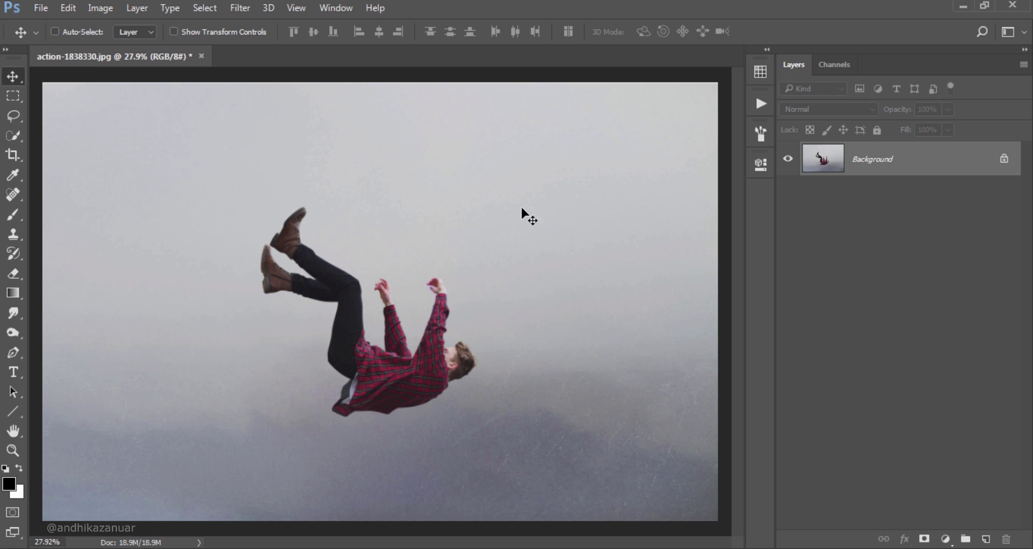
Quick-select the man's boots and legs
left_click(14, 135)
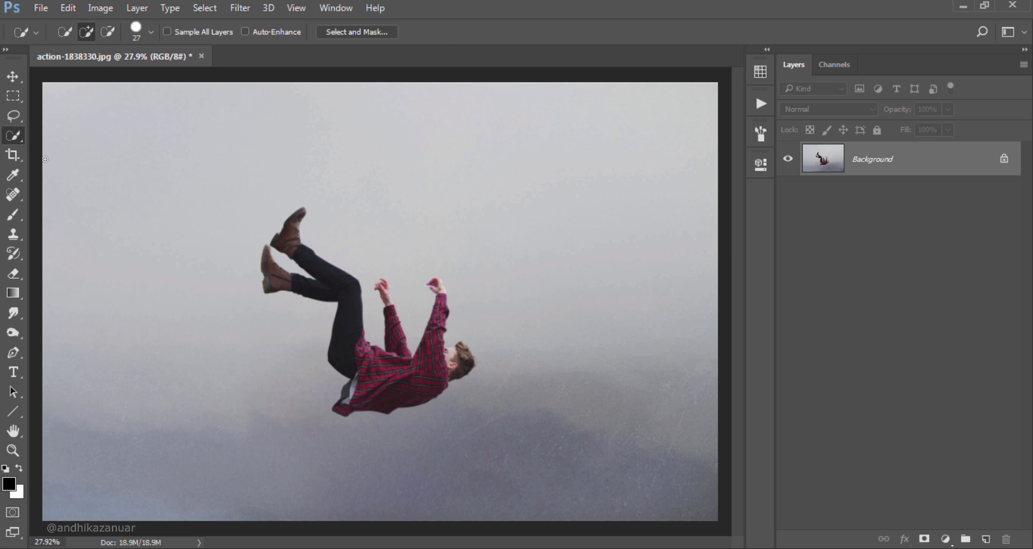
scroll(376, 281, "up", 3)
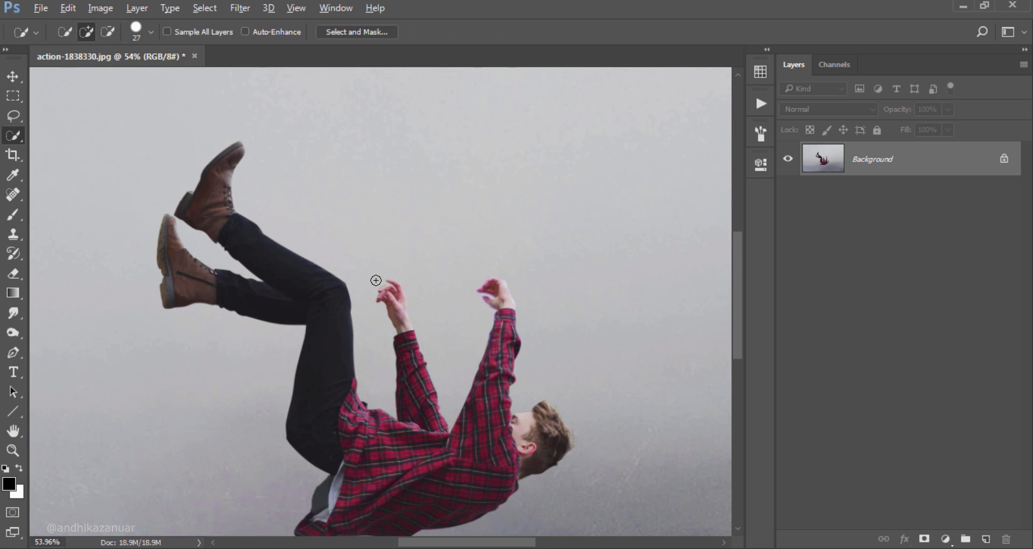
left_click(211, 207)
mouse_move(211, 207)
left_mouse_down()
mouse_move(247, 228)
mouse_move(301, 289)
mouse_move(392, 427)
mouse_move(357, 434)
mouse_move(467, 449)
mouse_move(500, 366)
left_mouse_up()
Add the hands and head to the selection and subtract the gap between the boots
left_click_drag(503, 297, 490, 295)
mouse_move(403, 339)
left_mouse_down()
mouse_move(385, 310)
mouse_move(390, 291)
mouse_move(409, 355)
left_mouse_up()
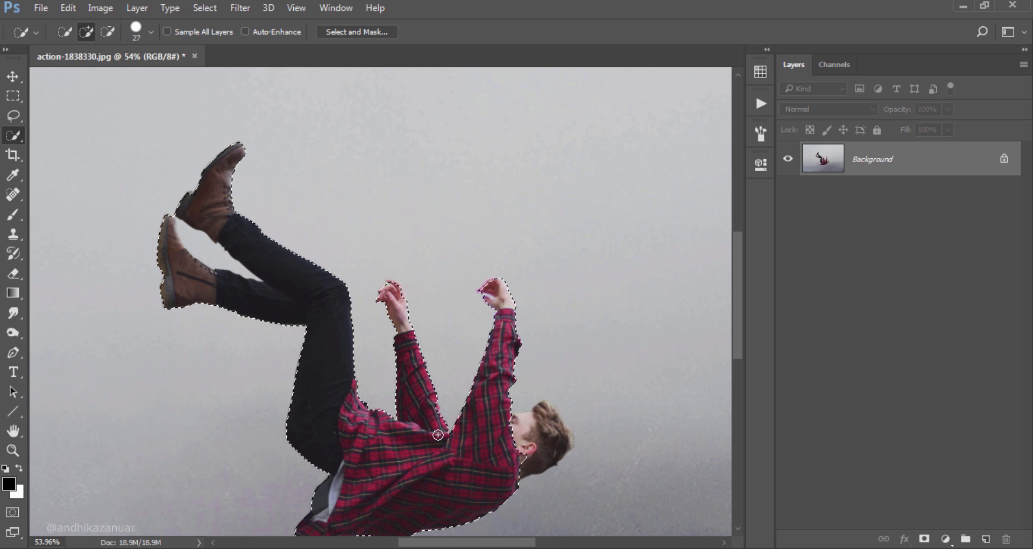
scroll(481, 344, "down", 2)
mouse_move(520, 404)
left_mouse_down()
mouse_move(545, 393)
mouse_move(560, 401)
mouse_move(547, 383)
mouse_move(558, 394)
left_mouse_up()
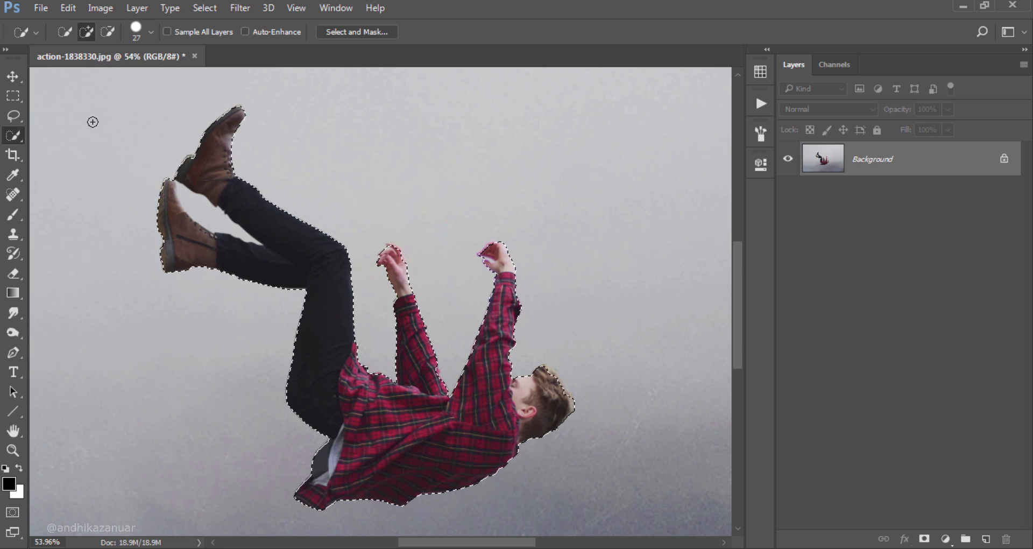
left_click(108, 32)
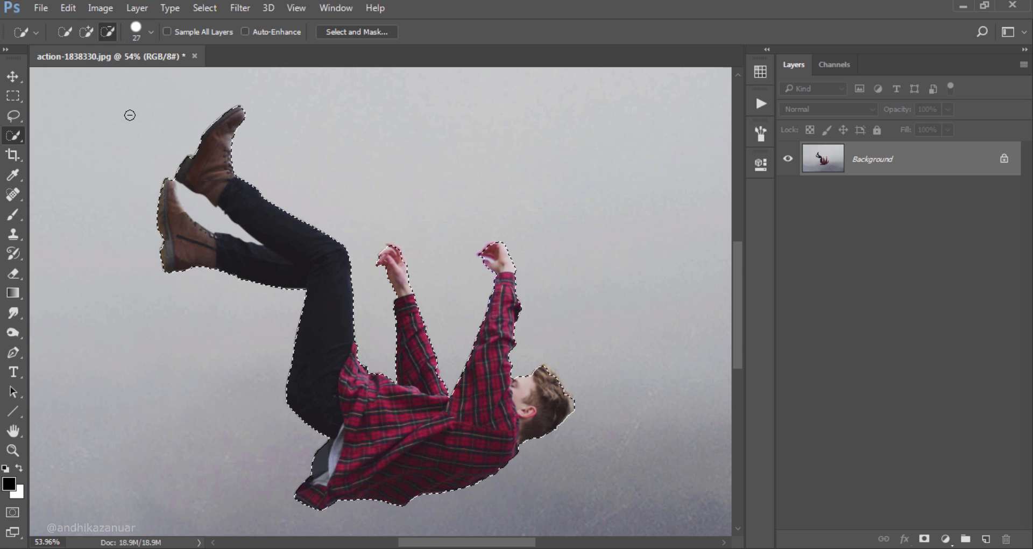
left_click(207, 210)
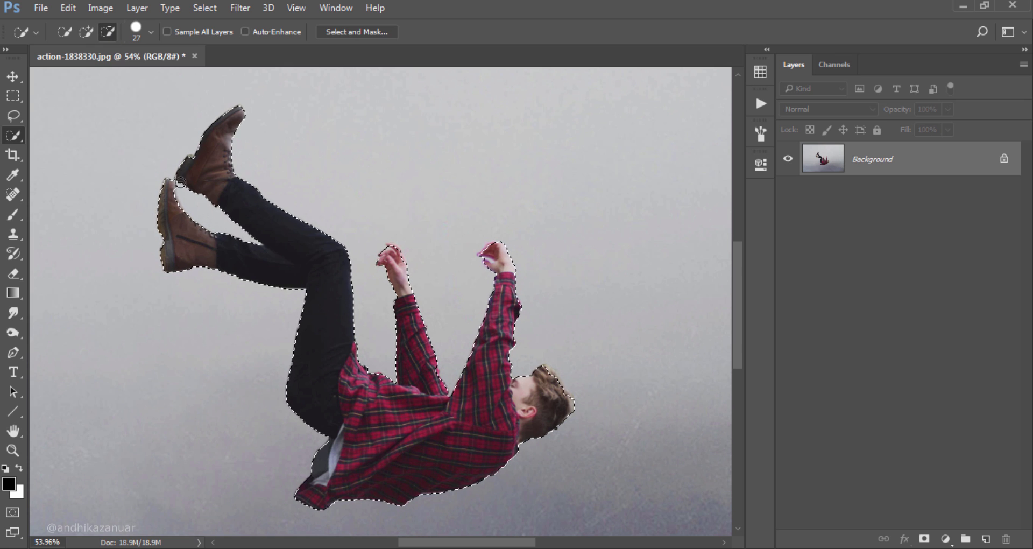
Mask the man out of his sky and drag him into the alley composition
left_click(13, 77)
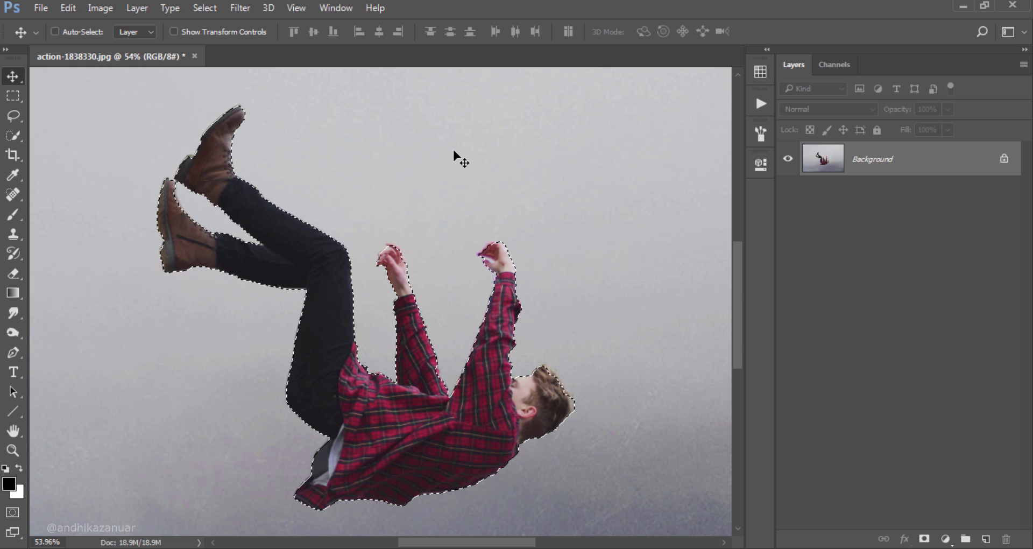
key("ctrl+d")
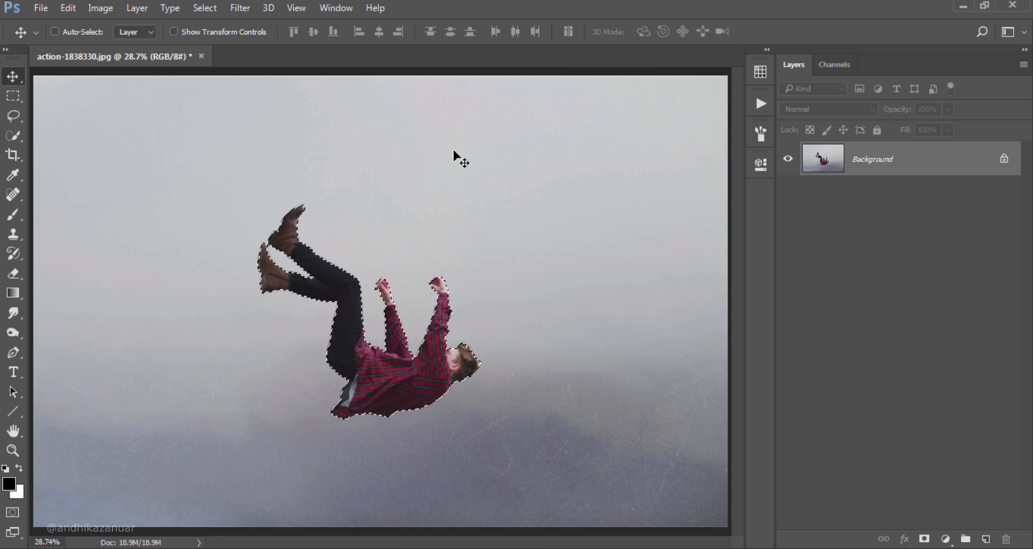
left_click(925, 538)
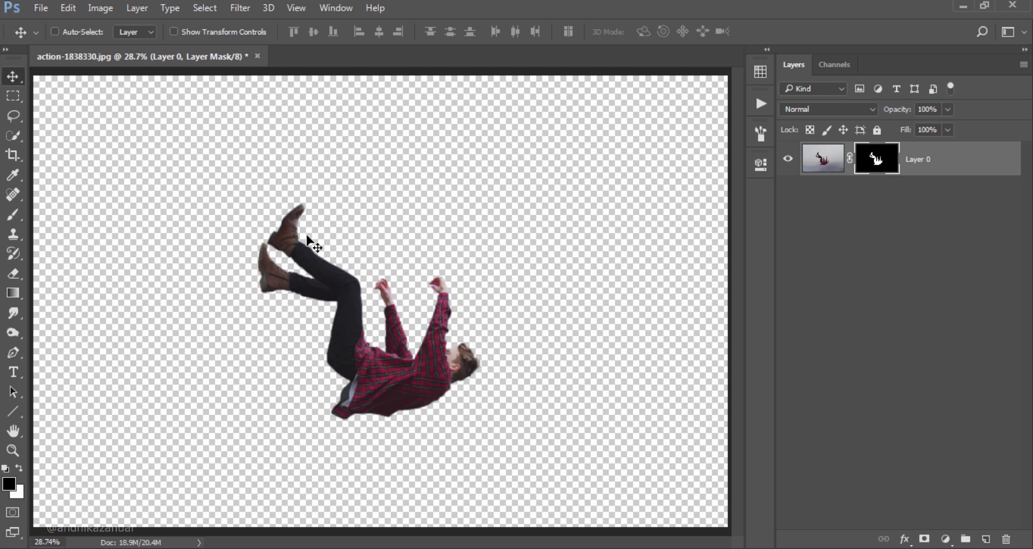
left_click_drag(423, 346, 408, 322)
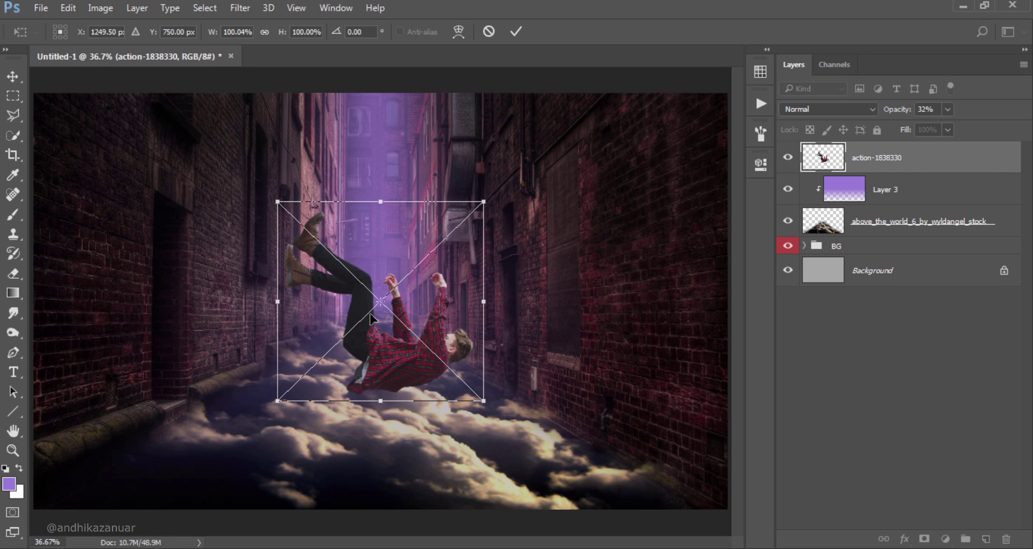
Scale the falling man to about 116.6%, position him over the mid-alley clouds, and commit
left_click_drag(390, 282, 386, 309)
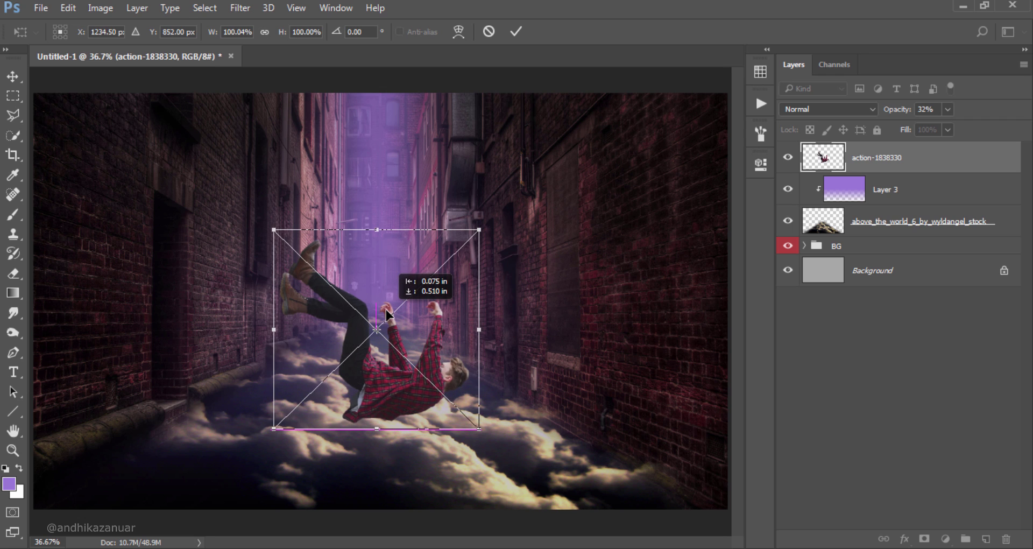
left_click_drag(386, 309, 388, 308)
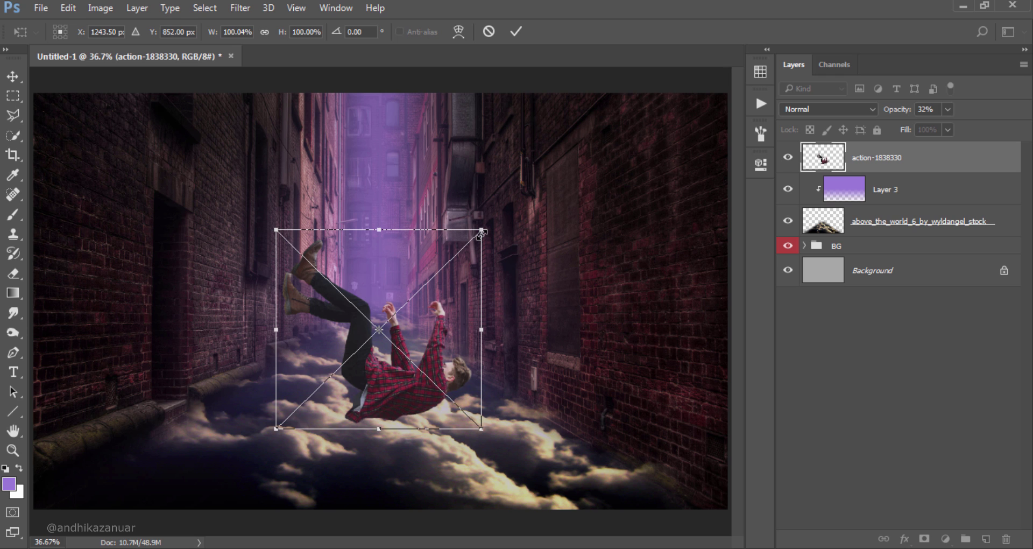
left_click_drag(481, 231, 526, 221)
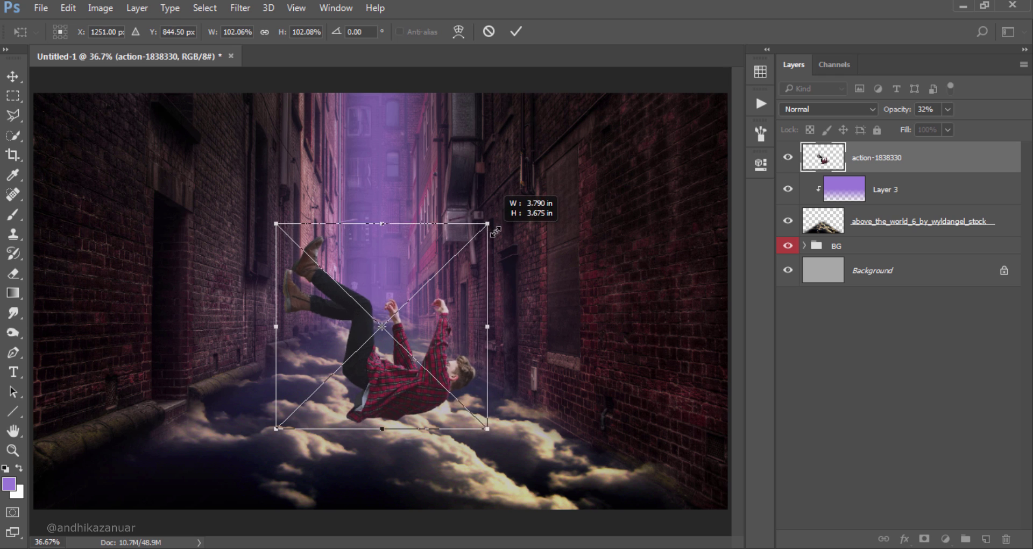
mouse_move(456, 239)
left_mouse_down()
mouse_move(433, 247)
mouse_move(469, 255)
left_mouse_up()
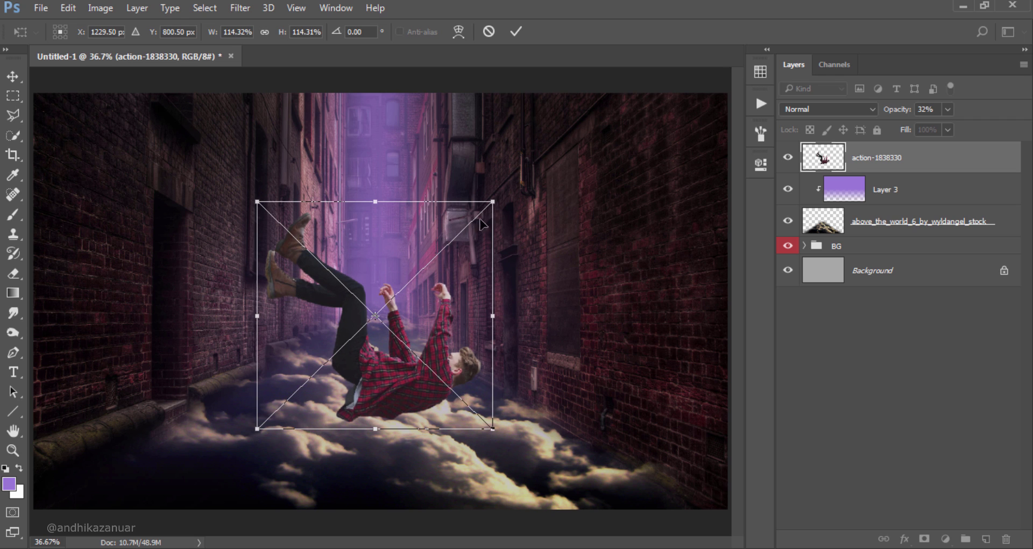
left_click_drag(492, 203, 499, 203)
mouse_move(451, 232)
left_mouse_down()
mouse_move(443, 243)
mouse_move(455, 252)
left_mouse_up()
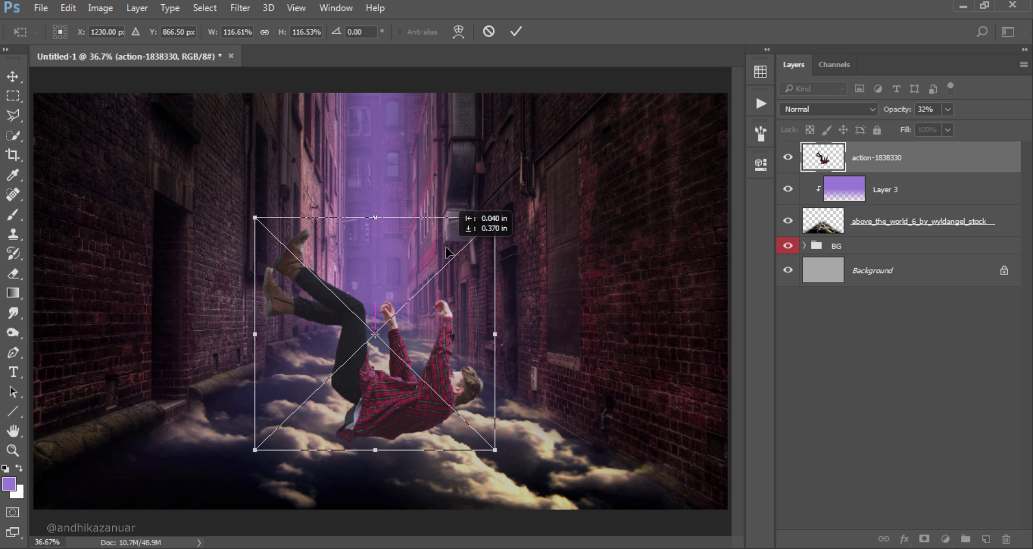
left_click(515, 32)
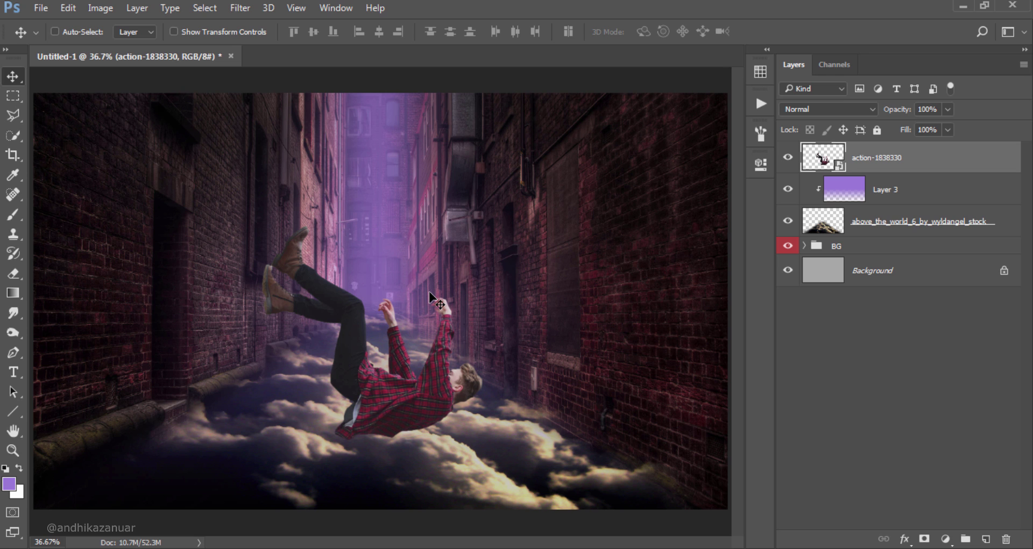
Rasterize the action-1838330 layer and bring up the adjustment layer types
right_click(947, 154)
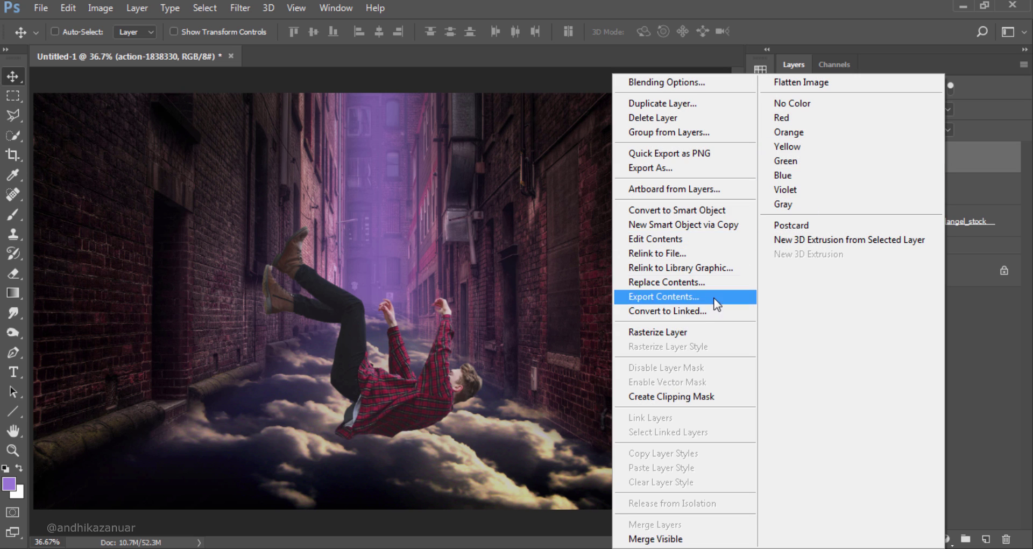
left_click(689, 331)
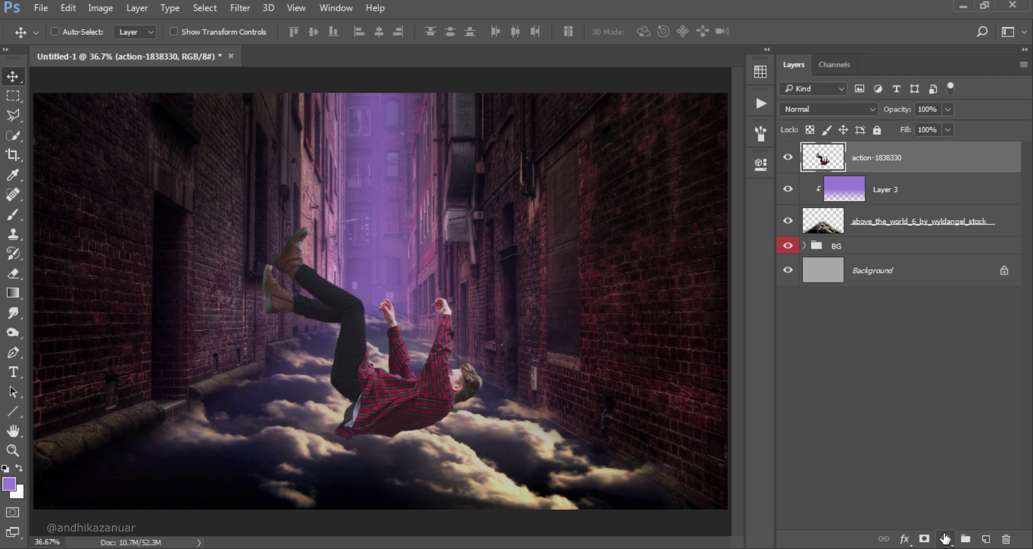
left_click(945, 539)
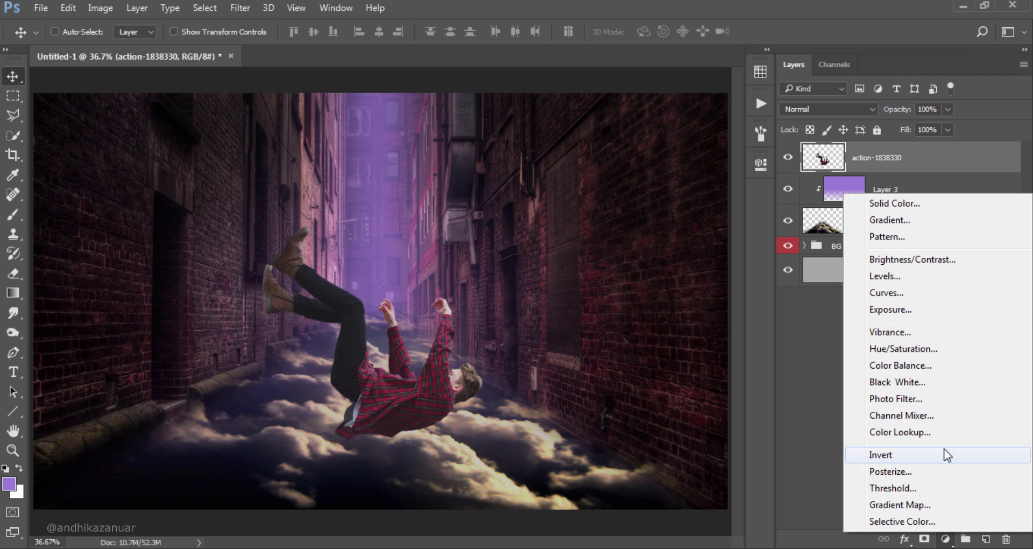
Add Curves 1 clipped to the man's layer, raising Input 62 to Output 196
left_click(941, 301)
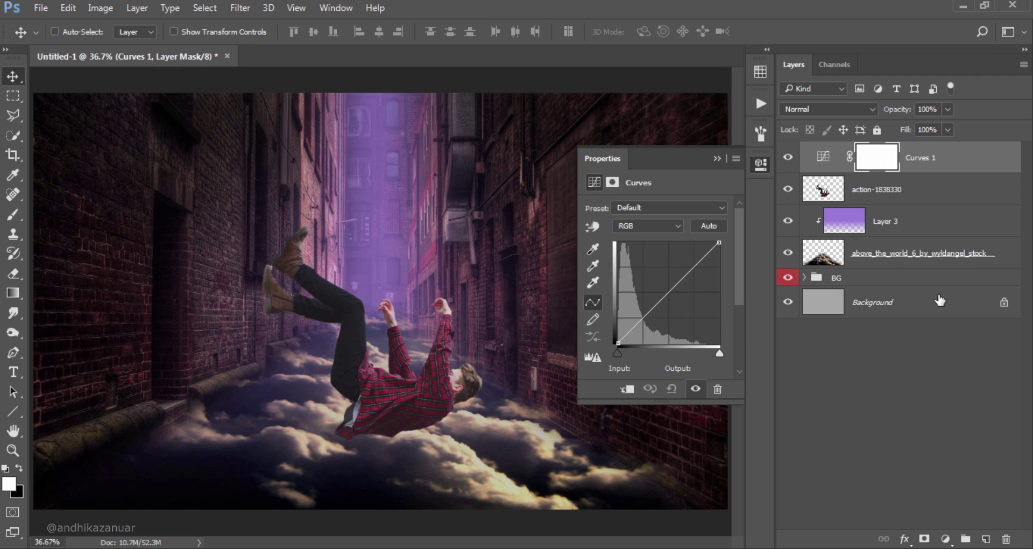
left_click(635, 396)
left_click(675, 287)
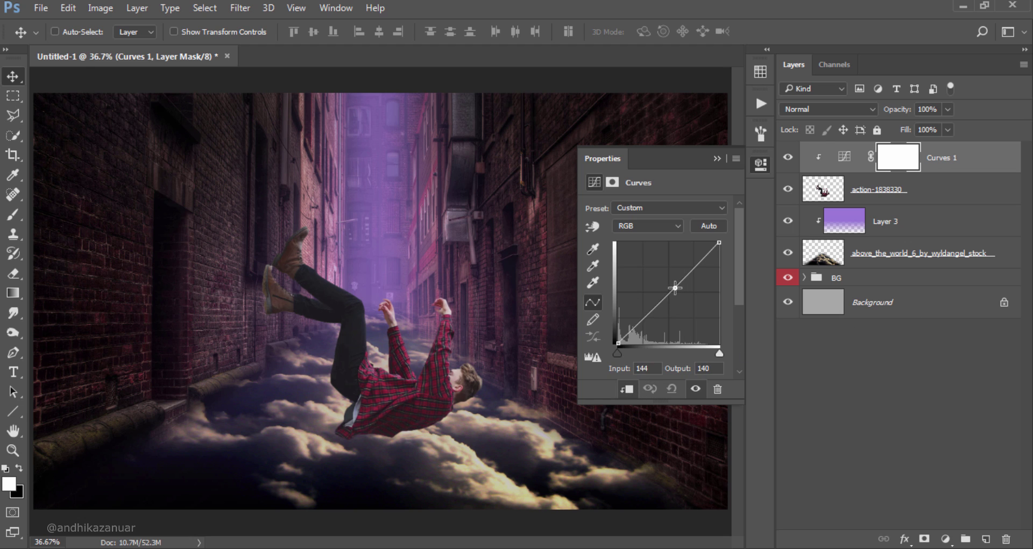
left_click_drag(675, 287, 643, 266)
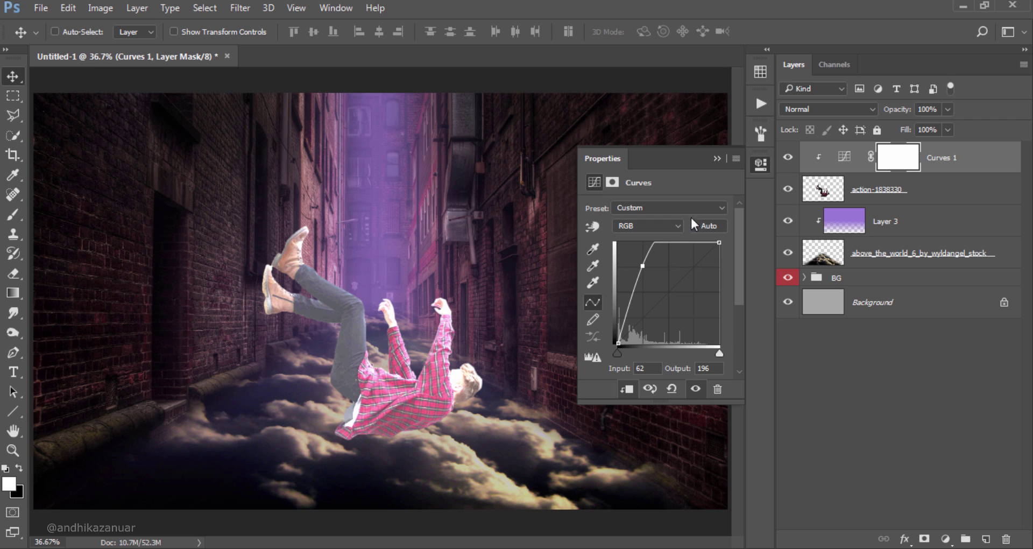
left_click(755, 161)
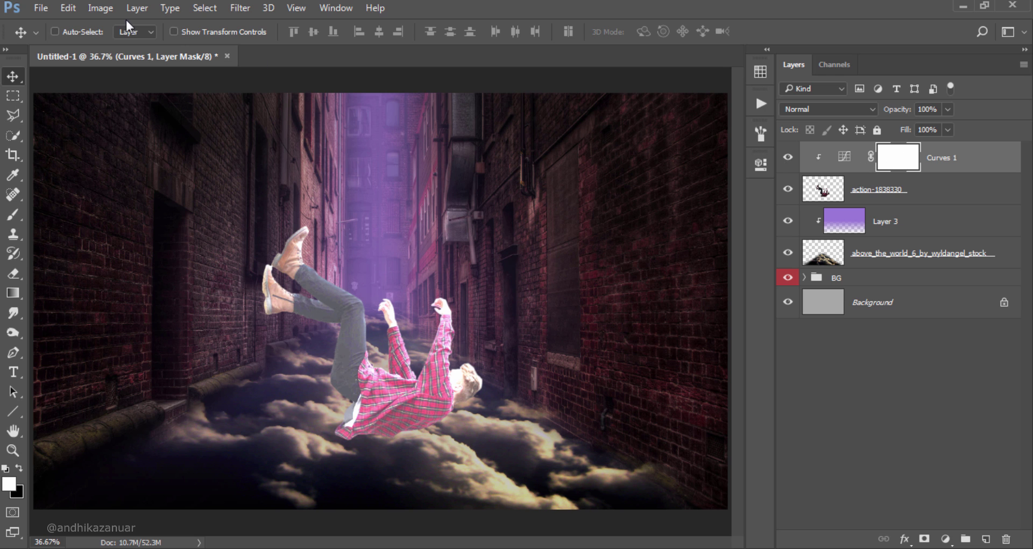
Invert Curves 1's mask to black and set the brush to 61 px, 22% hardness
left_click(110, 10)
mouse_move(122, 47)
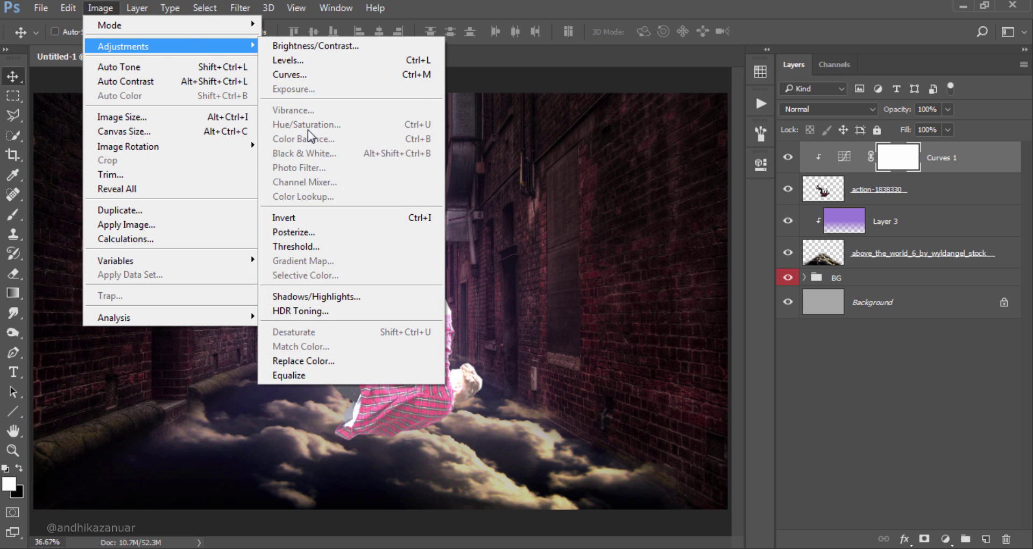
left_click(340, 221)
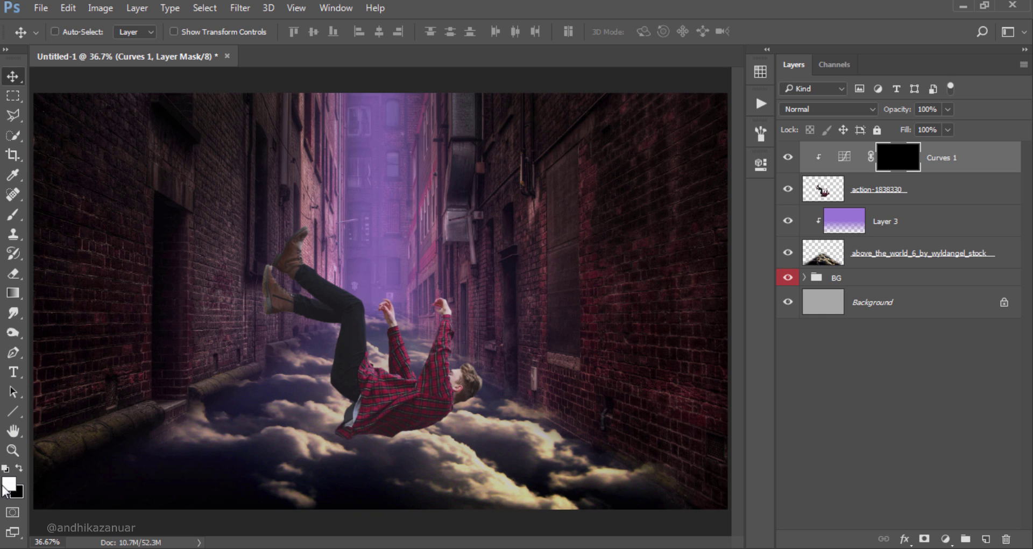
left_click(16, 215)
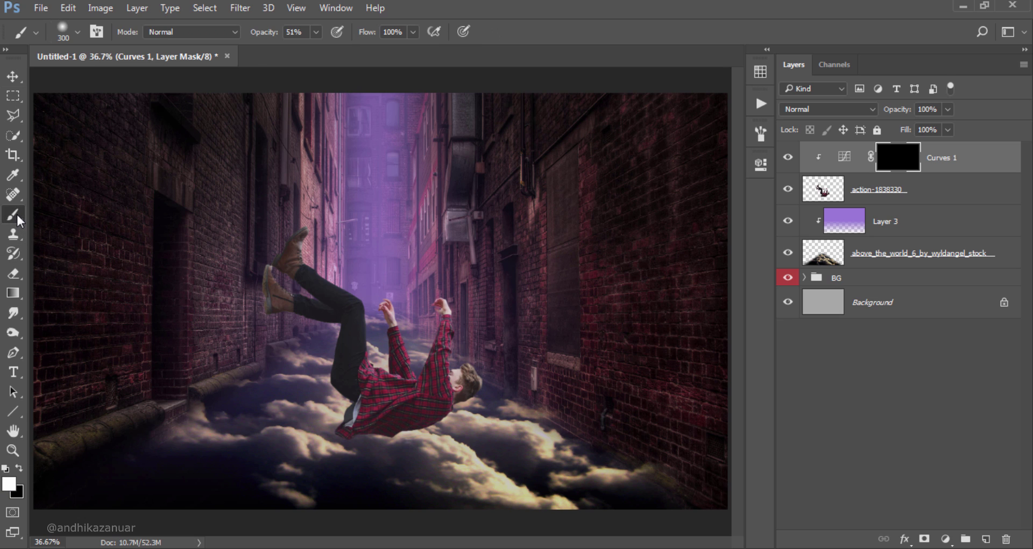
left_click(315, 32)
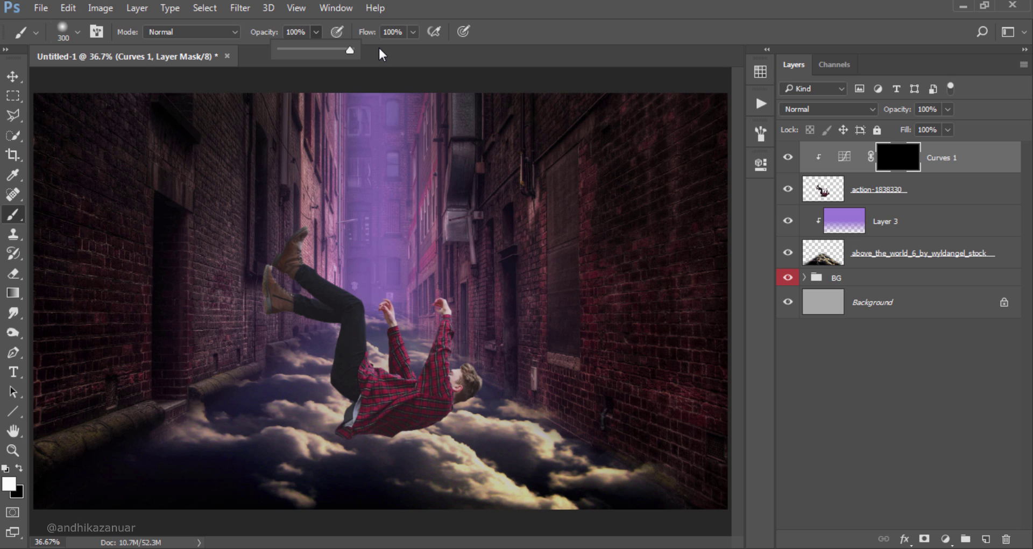
left_click(490, 26)
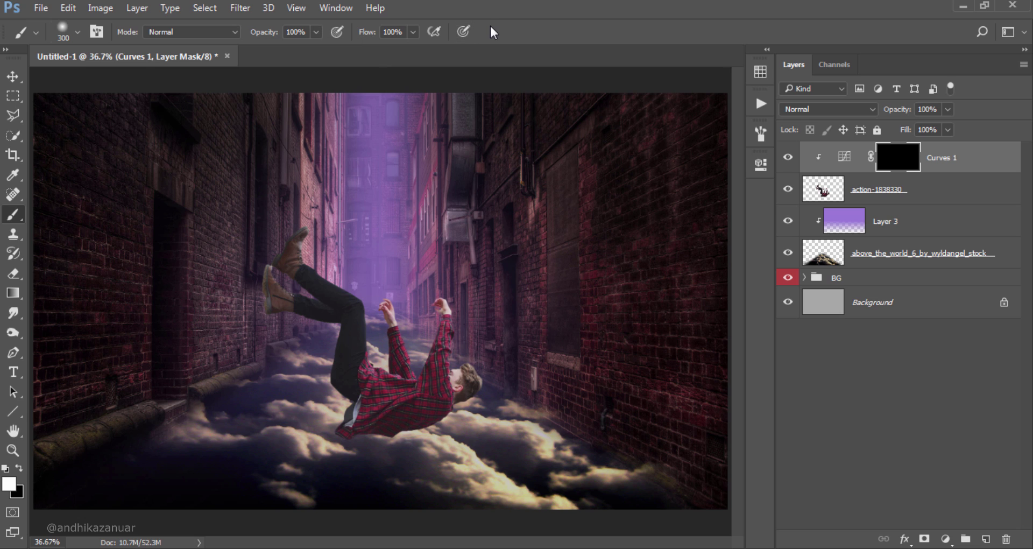
left_click(77, 32)
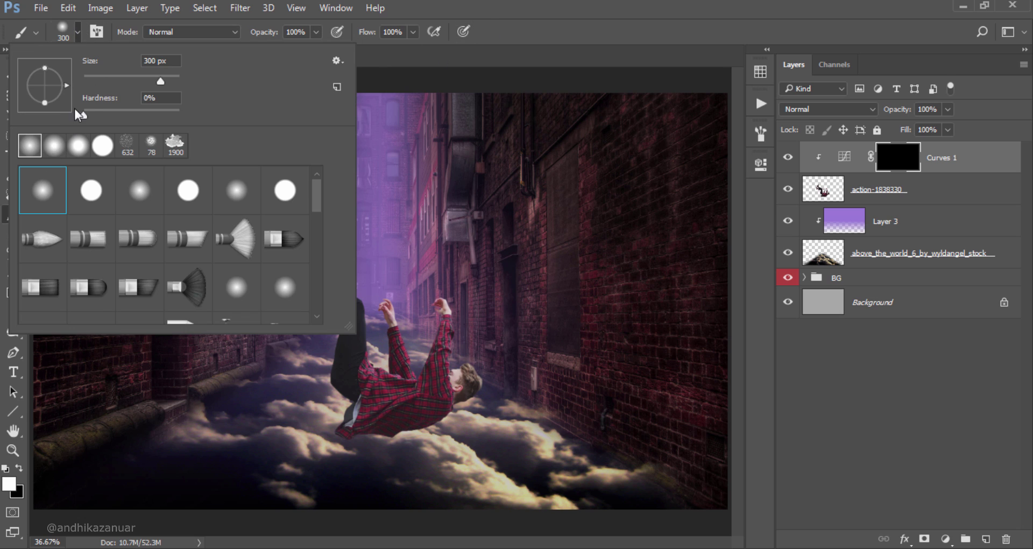
left_click_drag(81, 112, 105, 117)
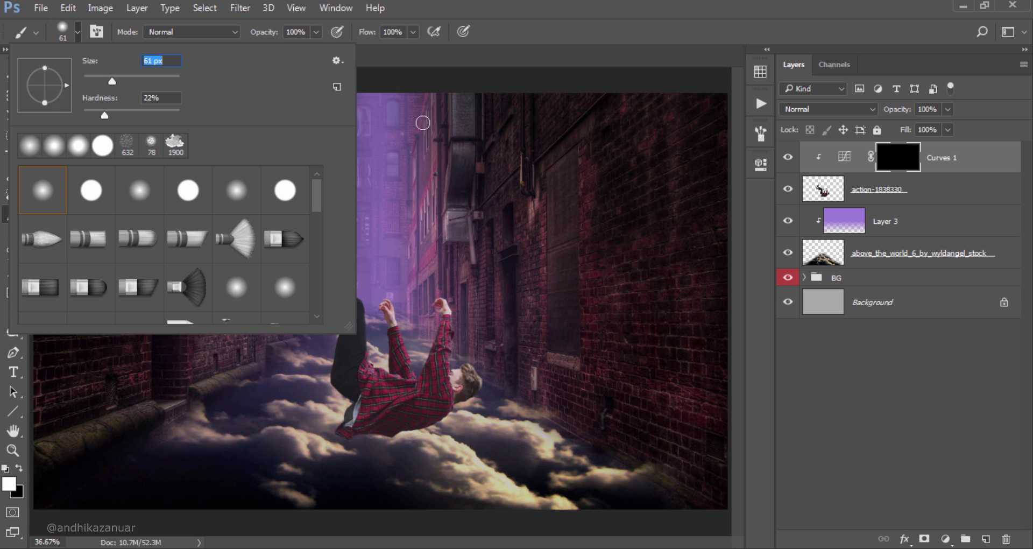
left_click(547, 31)
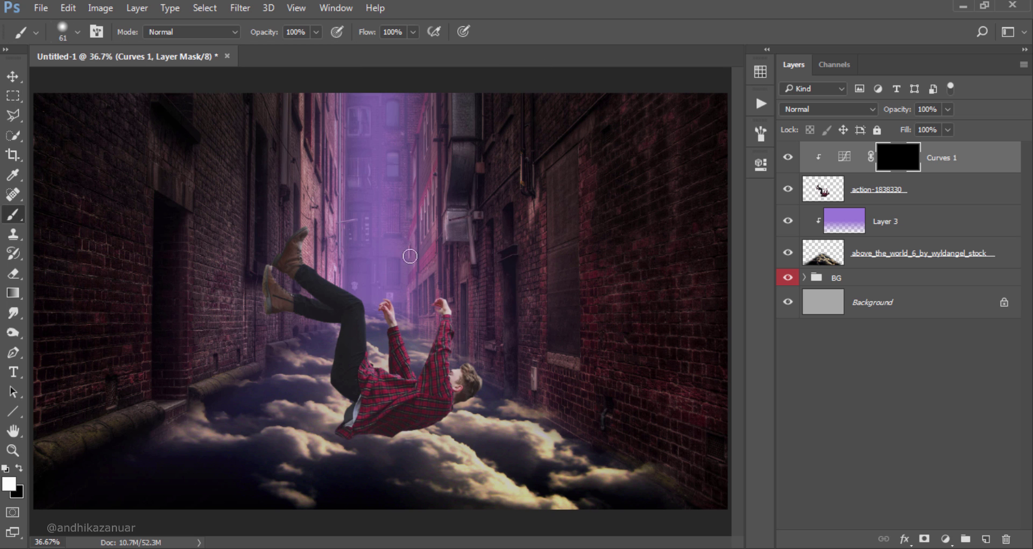
Paint white rim highlights on the boot tip, boot edge and leg's upper edge
scroll(367, 240, "up", 2)
scroll(346, 242, "up", 1)
scroll(398, 280, "up", 1)
scroll(398, 280, "up", 1)
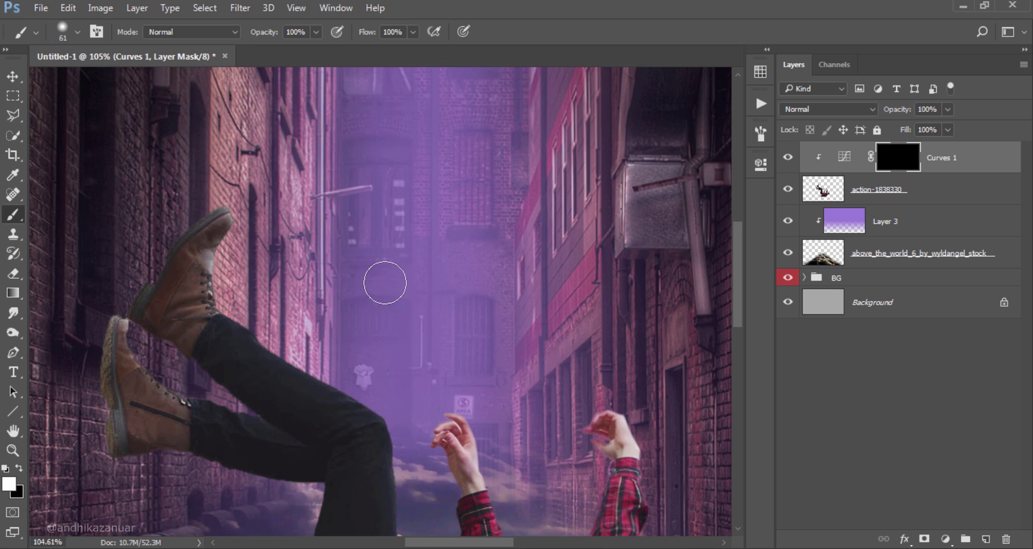
scroll(330, 242, "down", 1)
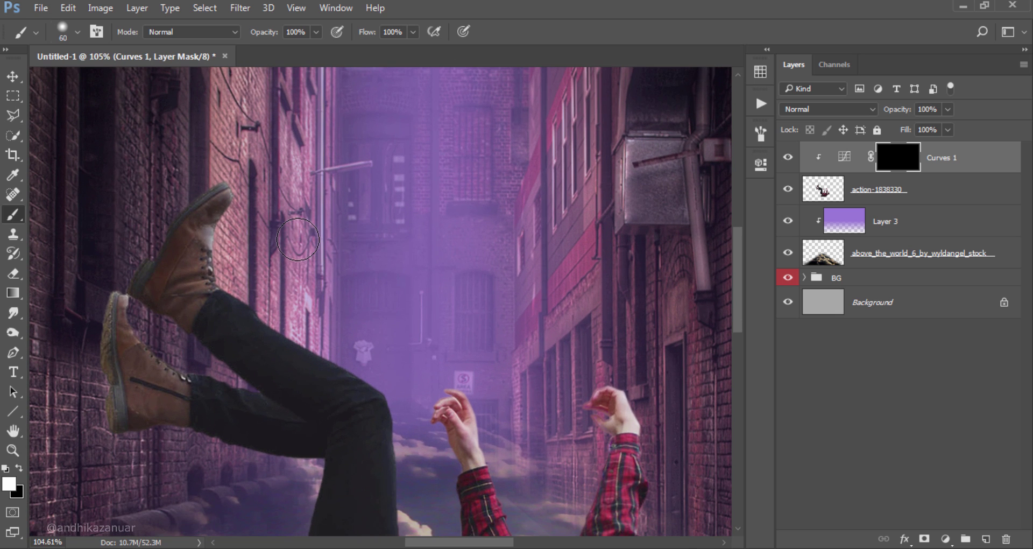
key("bracketleft")
key("bracketleft")
key("bracketleft")
key("bracketleft")
key("bracketleft")
key("bracketleft")
key("bracketleft")
key("bracketleft")
left_click_drag(234, 186, 226, 188)
key("bracketright")
key("bracketright")
mouse_move(239, 185)
left_mouse_down()
mouse_move(217, 263)
mouse_move(285, 332)
mouse_move(377, 381)
left_mouse_up()
scroll(392, 299, "down", 3)
key("bracketleft")
left_click_drag(292, 264, 397, 331)
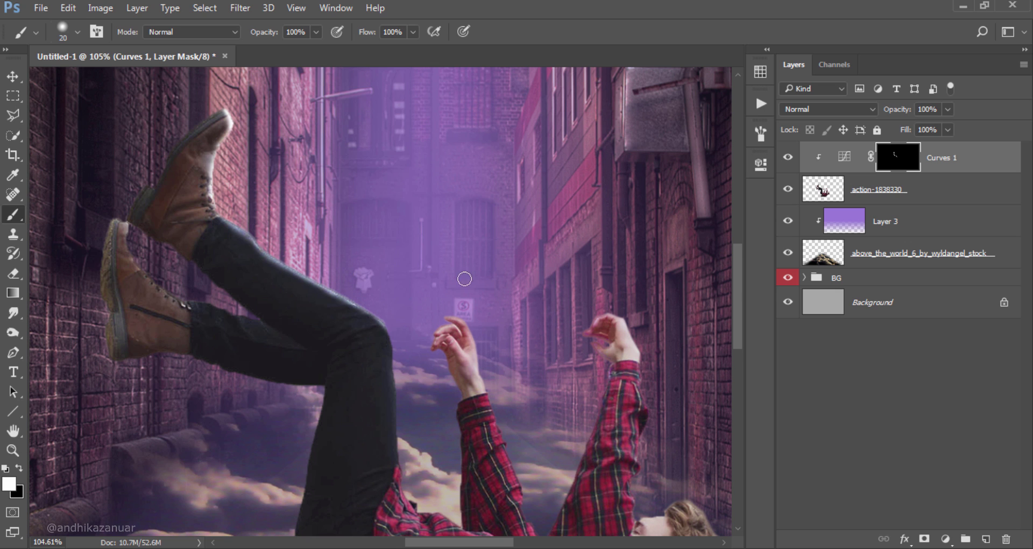
Paint rim highlights along the fingertips, wrist edge and the other raised hand
scroll(462, 271, "down", 2)
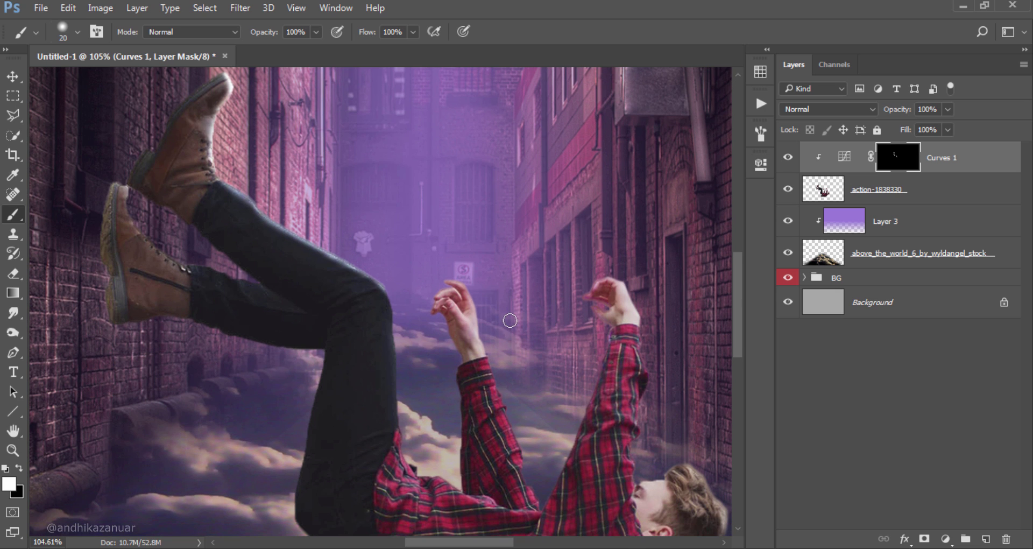
scroll(513, 309, "up", 2)
scroll(517, 307, "up", 2)
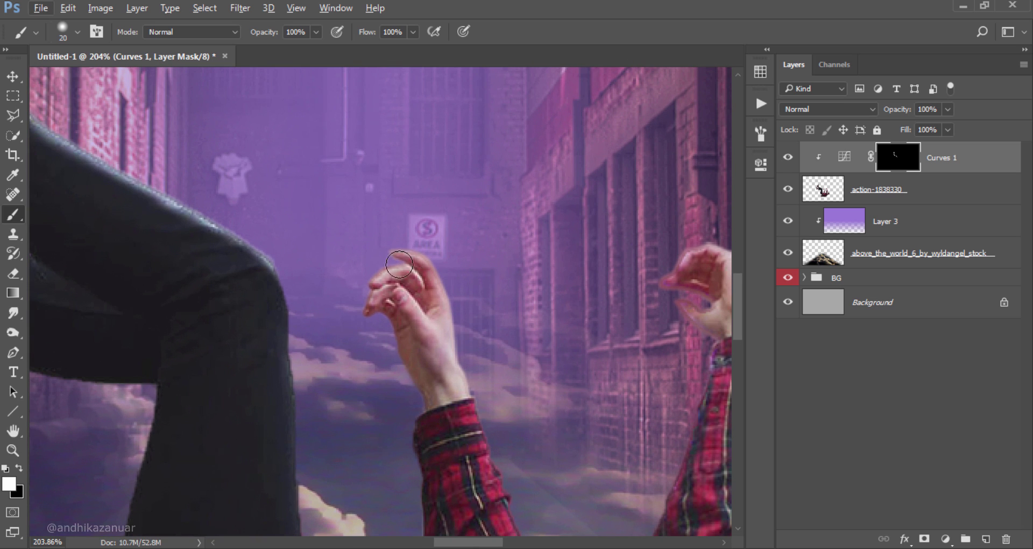
key("bracketleft")
key("bracketleft")
mouse_move(364, 276)
left_mouse_down()
mouse_move(407, 253)
mouse_move(433, 262)
mouse_move(462, 318)
left_mouse_up()
left_click_drag(435, 265, 494, 479)
key("bracketleft")
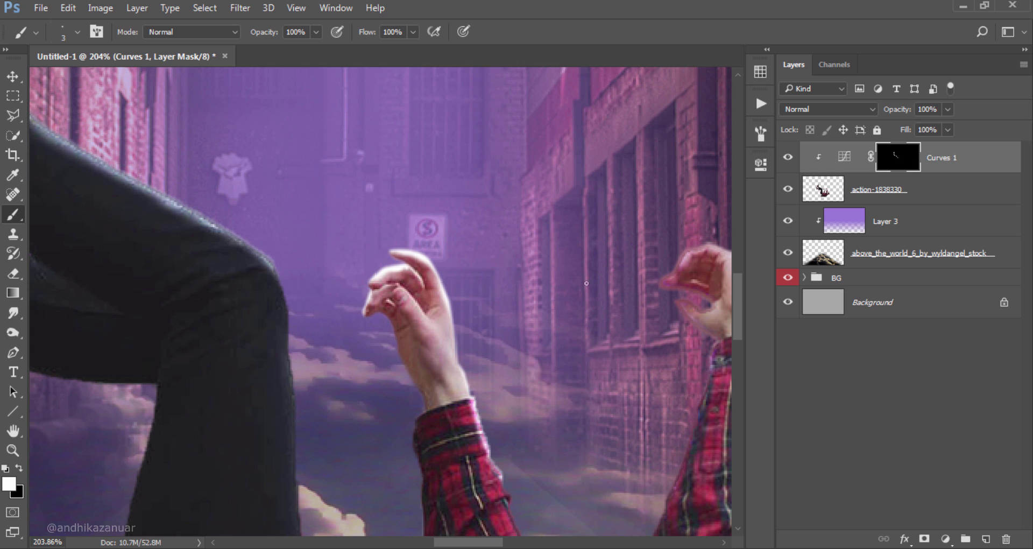
scroll(520, 361, "right", 5)
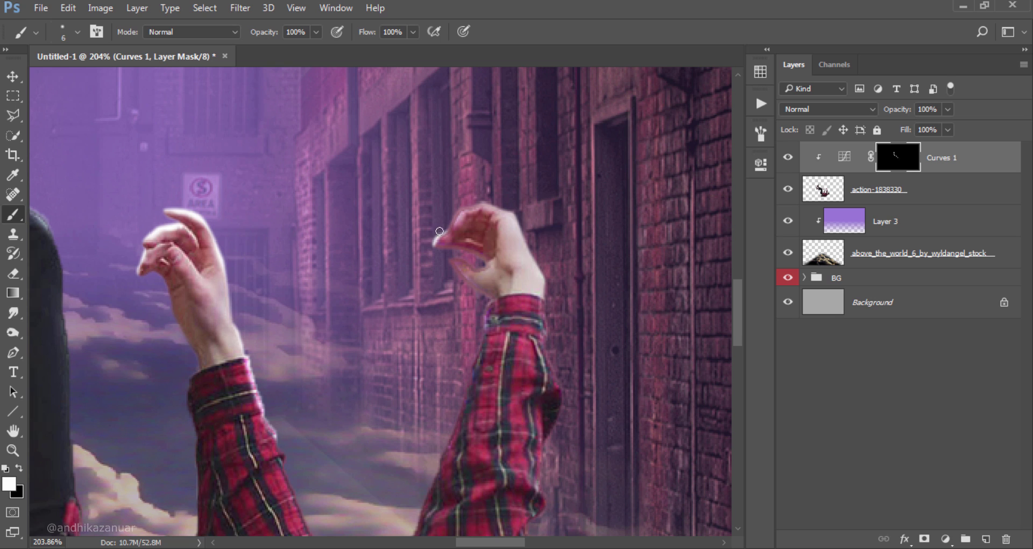
mouse_move(440, 231)
left_mouse_down()
mouse_move(470, 204)
mouse_move(520, 213)
mouse_move(538, 262)
left_mouse_up()
scroll(561, 224, "down", 1)
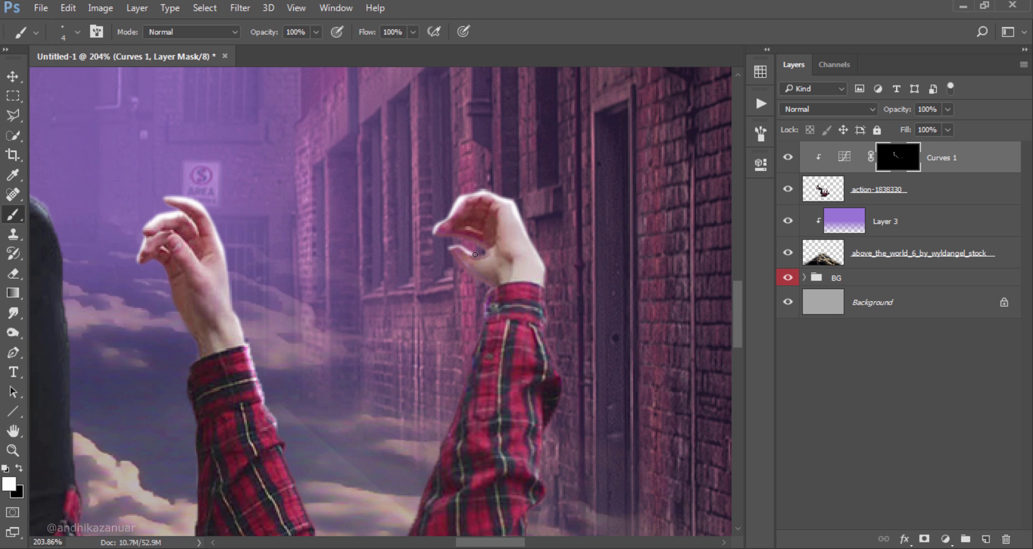
Paint a white rim highlight along the top of the man's hair
scroll(328, 252, "down", 3)
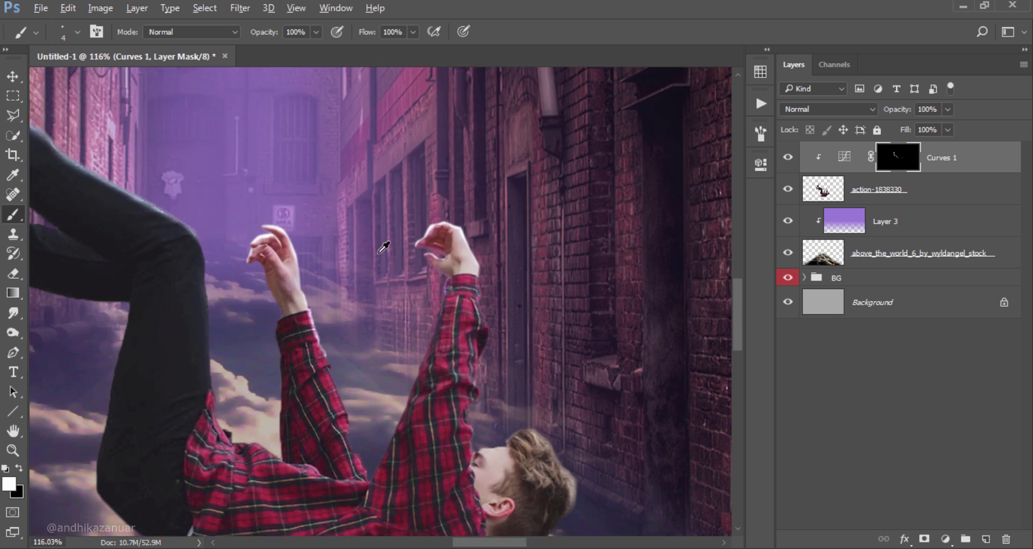
scroll(380, 247, "down", 3)
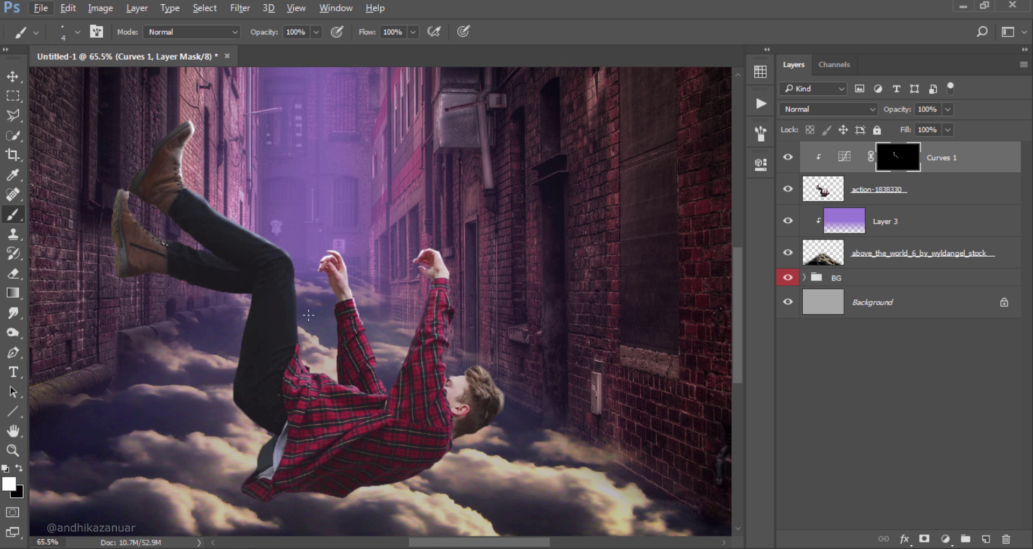
scroll(318, 394, "up", 1)
scroll(342, 391, "up", 1)
scroll(563, 379, "up", 2)
scroll(538, 372, "up", 2)
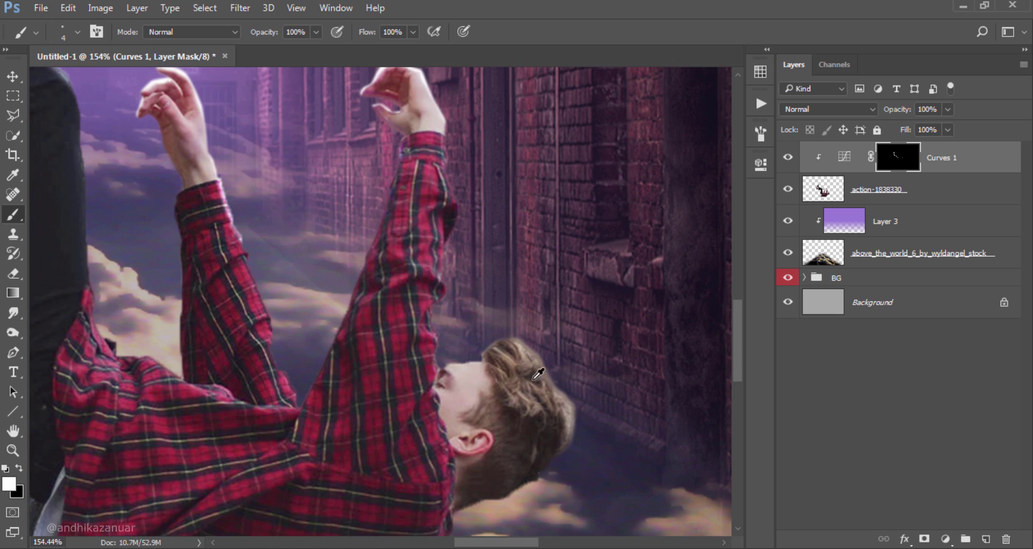
scroll(468, 345, "down", 1)
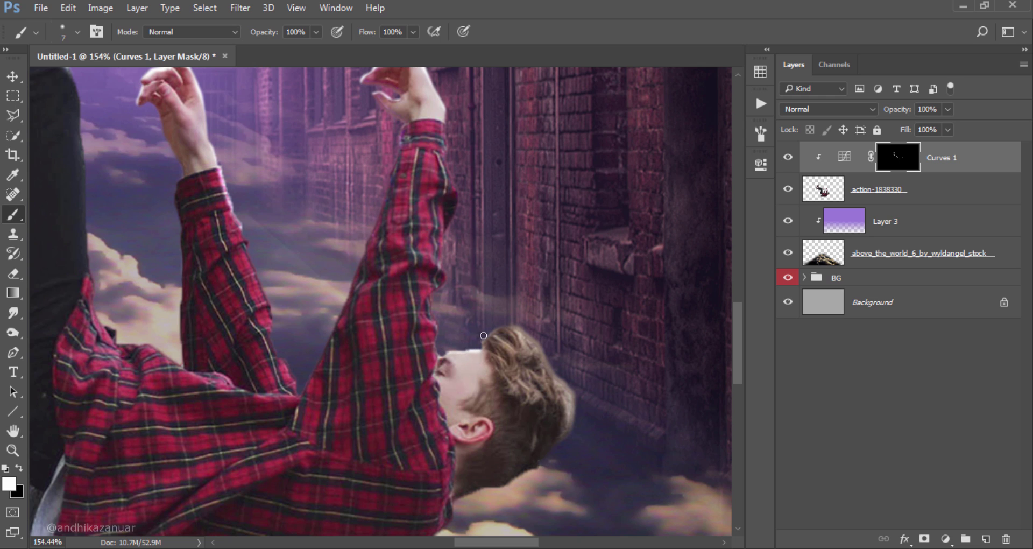
mouse_move(482, 339)
left_mouse_down()
mouse_move(524, 327)
mouse_move(568, 386)
left_mouse_up()
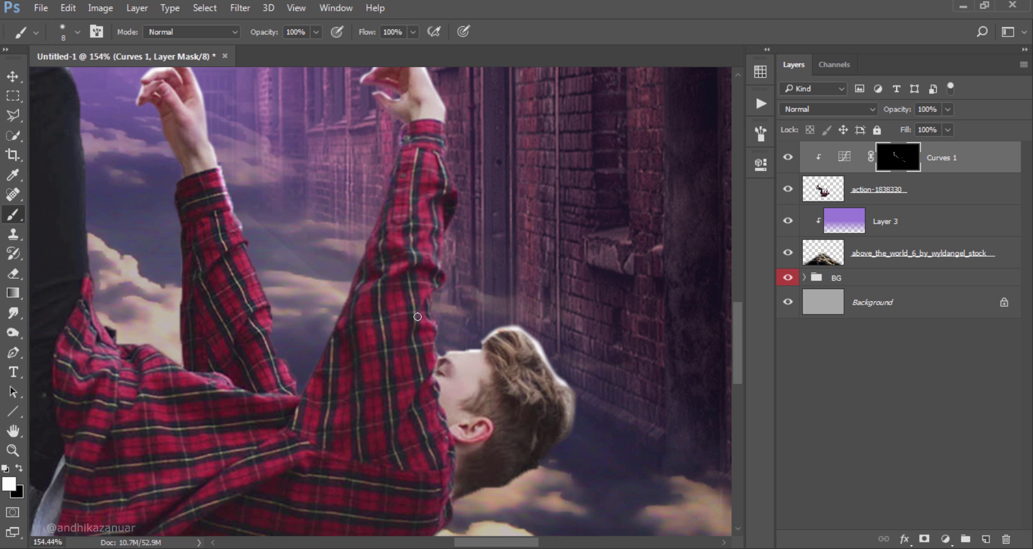
Redo the boot highlight as a short stroke on the toe tip
scroll(565, 300, "down", 2)
scroll(589, 344, "down", 2)
scroll(545, 362, "down", 1)
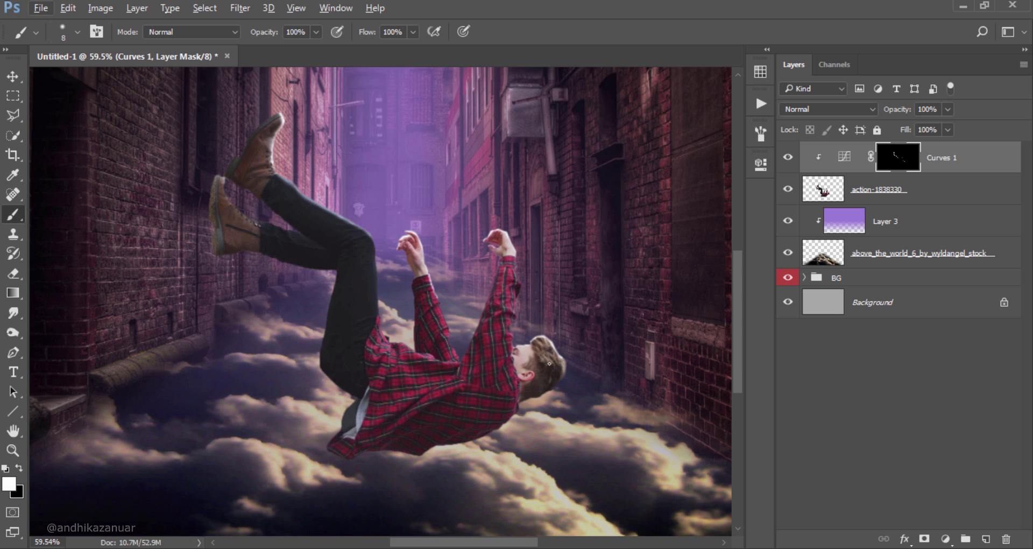
scroll(266, 206, "up", 2)
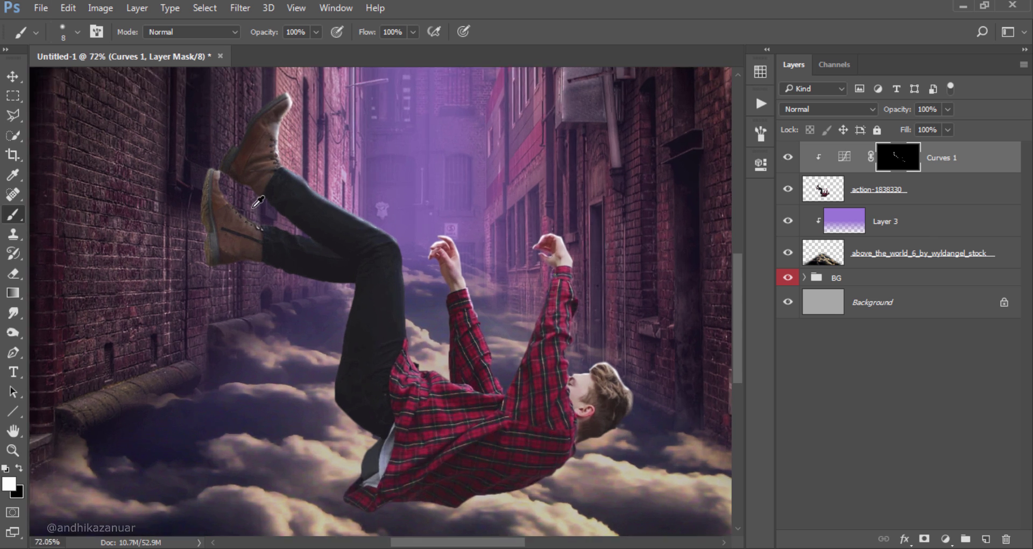
scroll(266, 206, "up", 5)
scroll(266, 206, "up", 3)
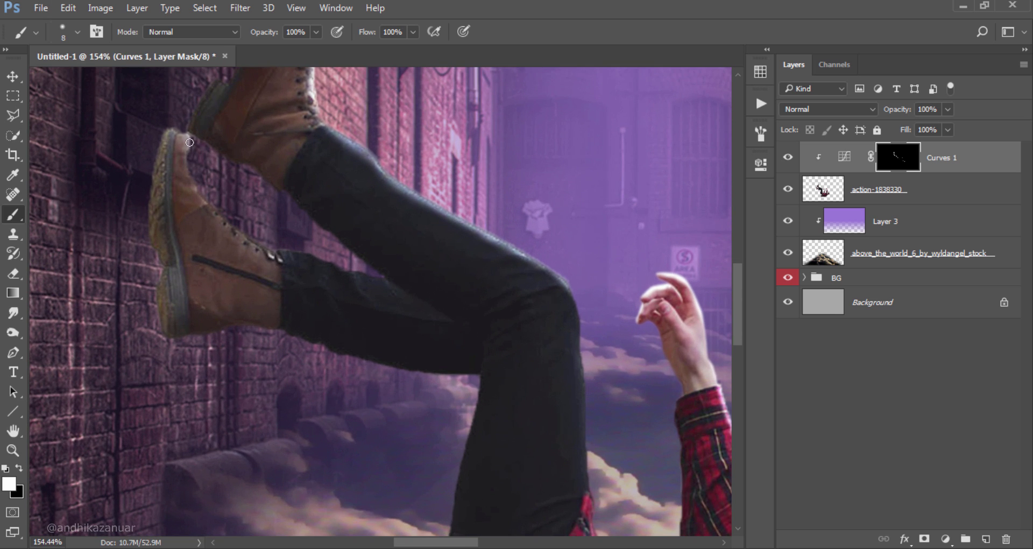
mouse_move(189, 142)
left_mouse_down()
mouse_move(191, 179)
mouse_move(258, 243)
mouse_move(379, 277)
mouse_move(310, 258)
mouse_move(171, 131)
left_mouse_up()
key("ctrl+z")
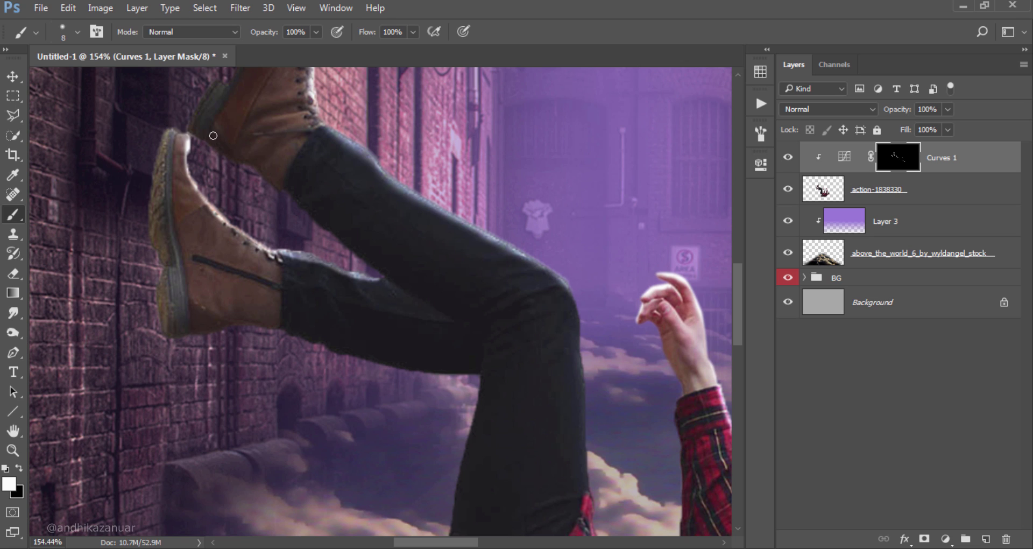
left_click_drag(177, 133, 168, 129)
scroll(368, 252, "down", 3)
scroll(376, 223, "down", 2)
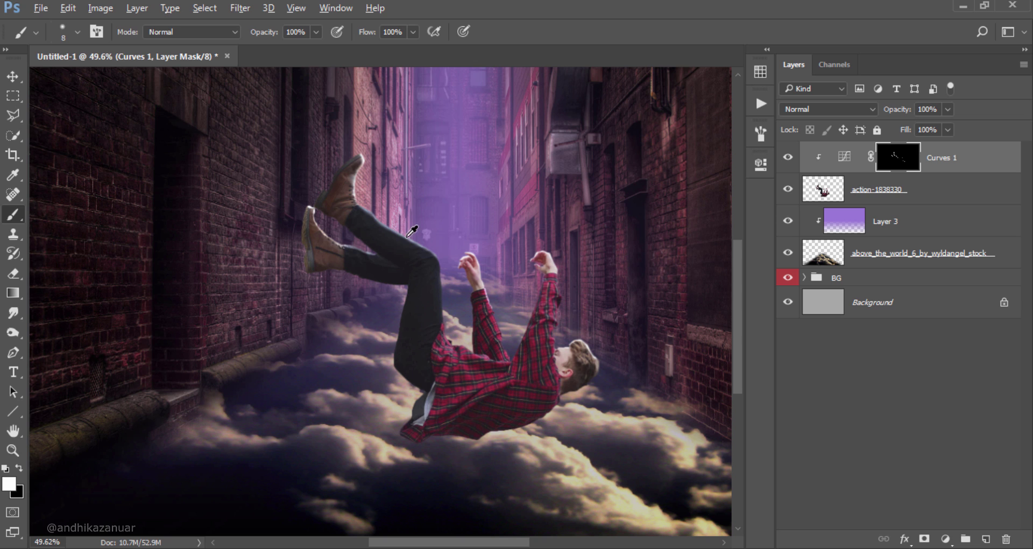
scroll(592, 369, "up", 1)
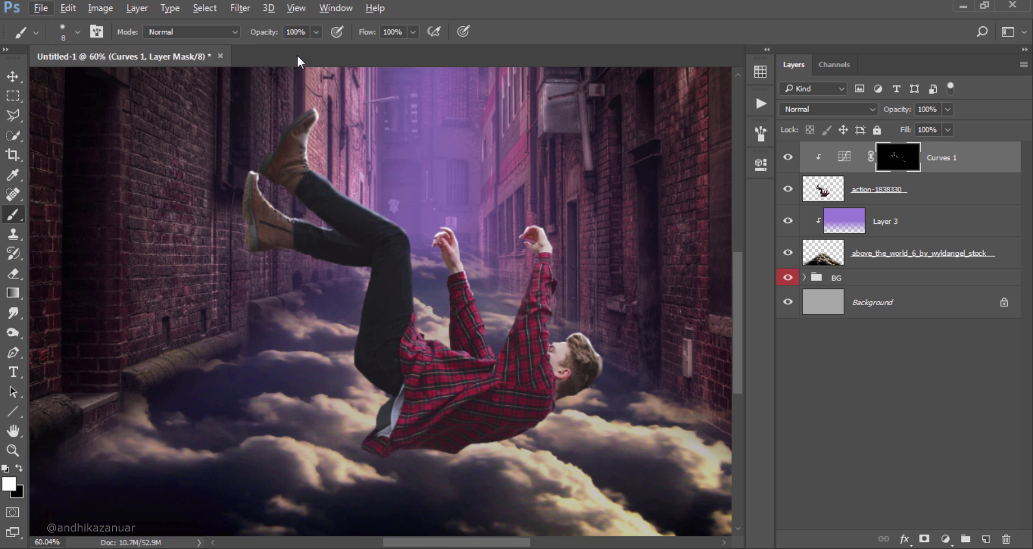
Dab two soft glows onto the plaid shirt with a 300 px brush at 34% opacity
left_click(317, 31)
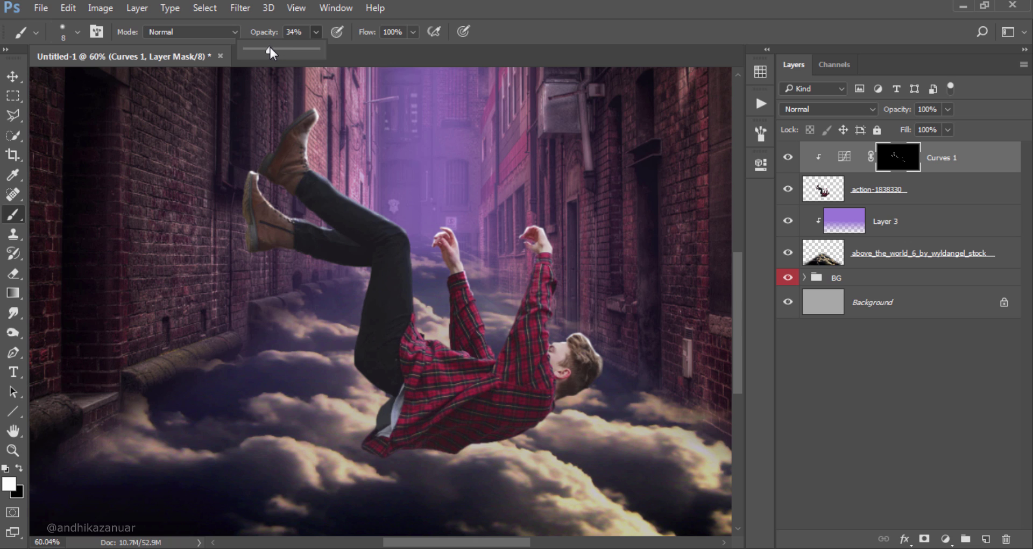
left_click(534, 31)
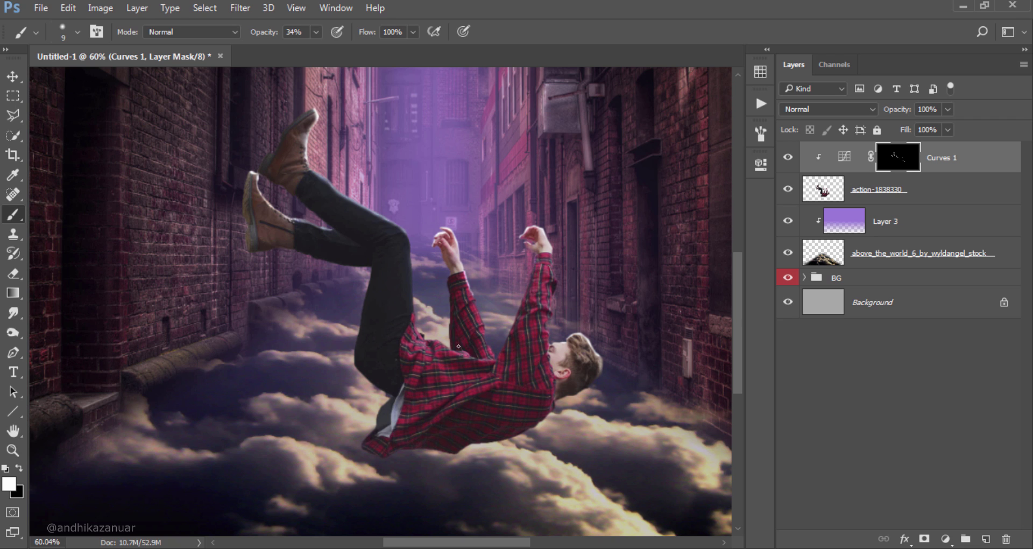
key("bracketright")
key("bracketright")
key("bracketright")
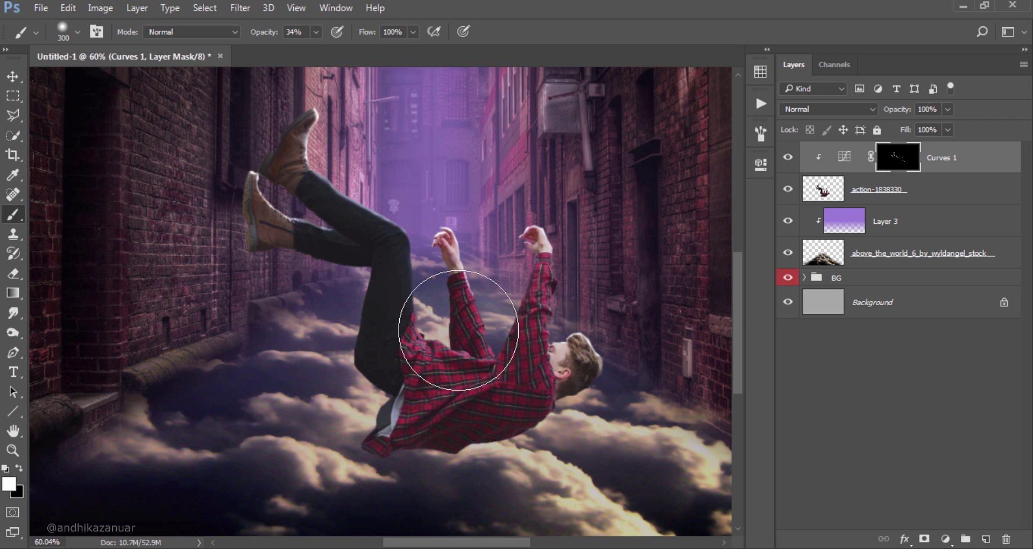
left_click(456, 334)
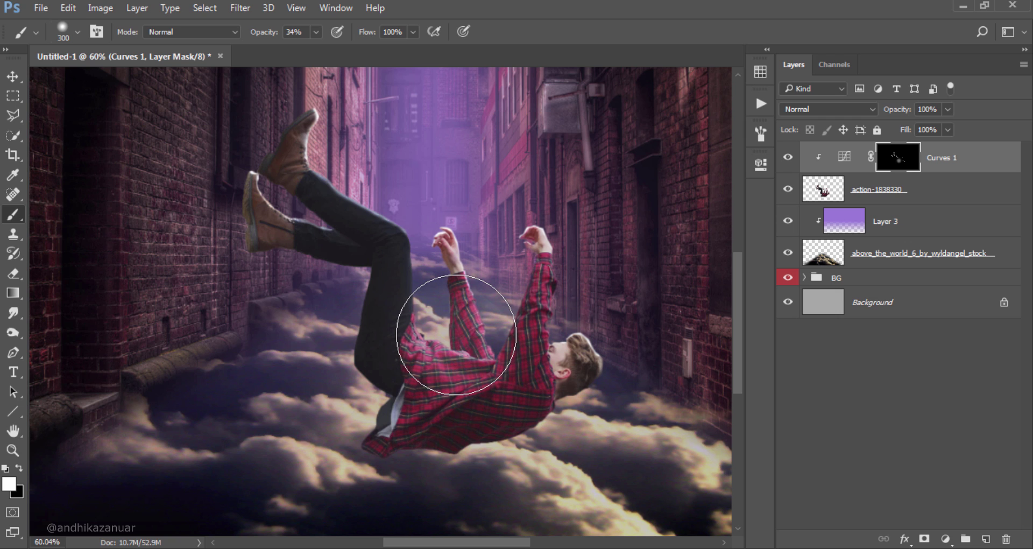
left_click(456, 334)
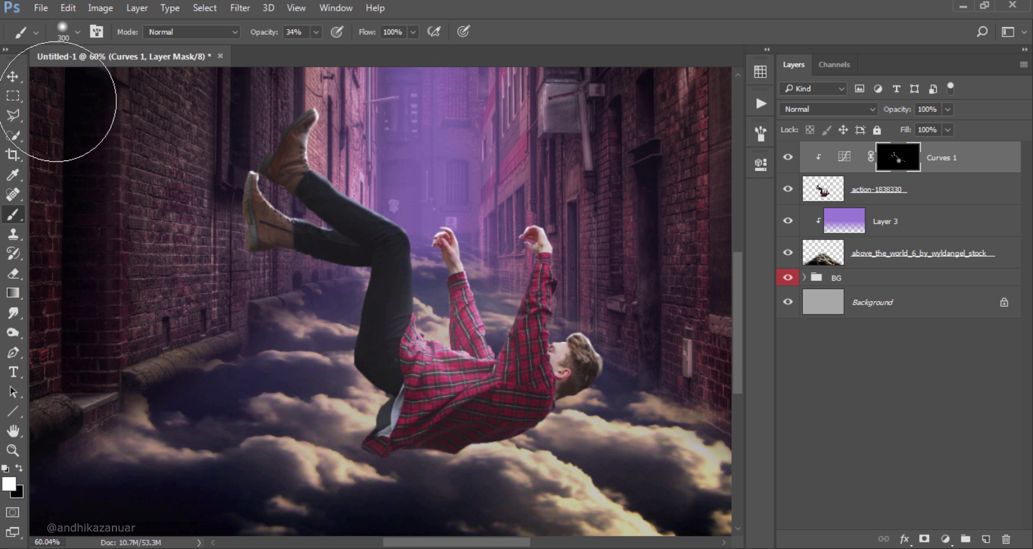
left_click(12, 76)
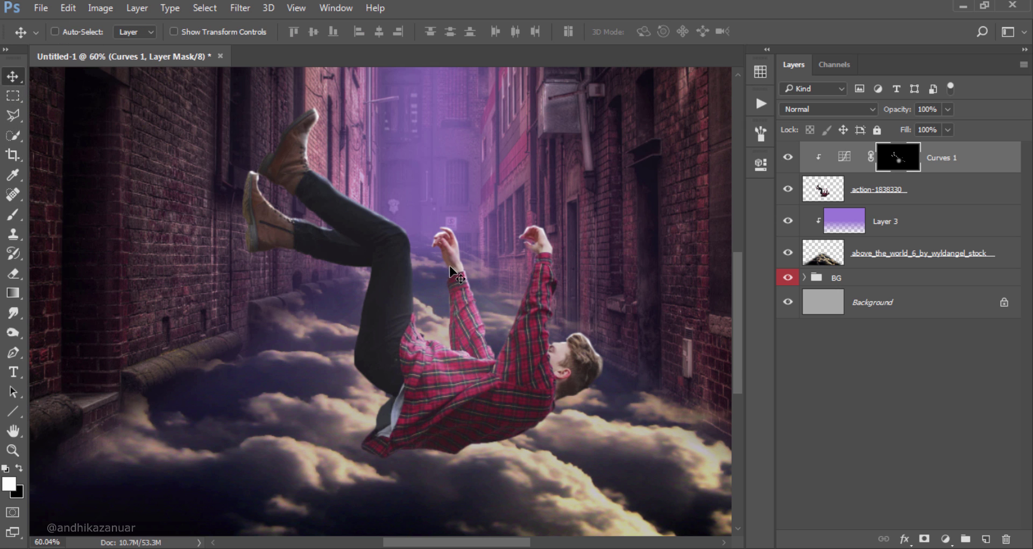
scroll(449, 275, "down", 1)
scroll(449, 275, "down", 1)
scroll(433, 269, "down", 1)
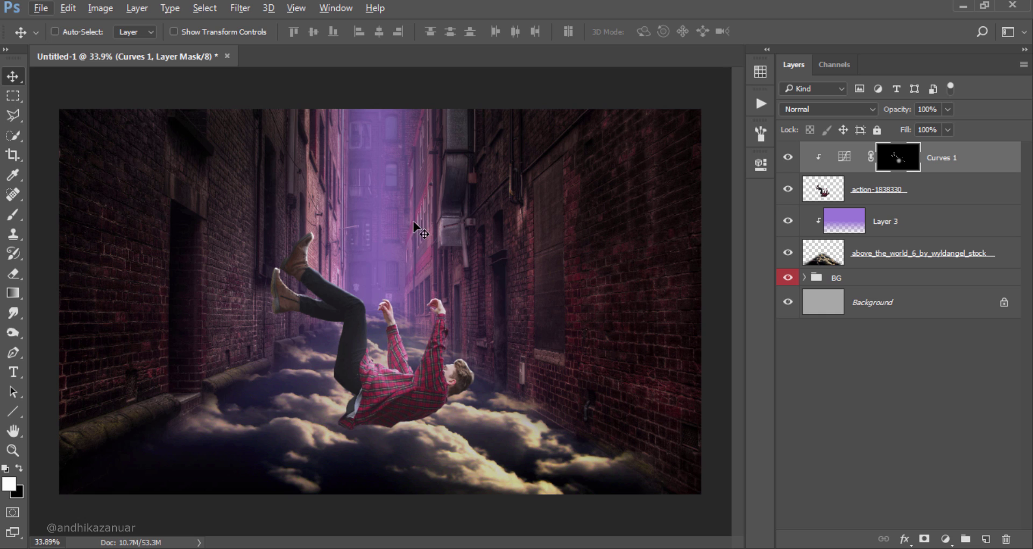
Place nebula_effects_fractal_stock_by_ineedfire as a new layer over the alley
left_click(41, 7)
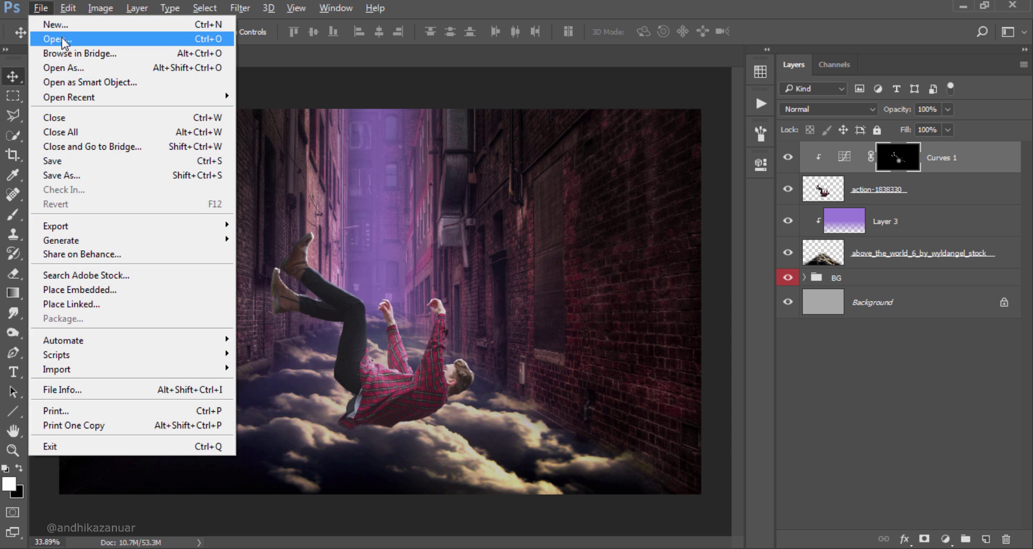
left_click(62, 38)
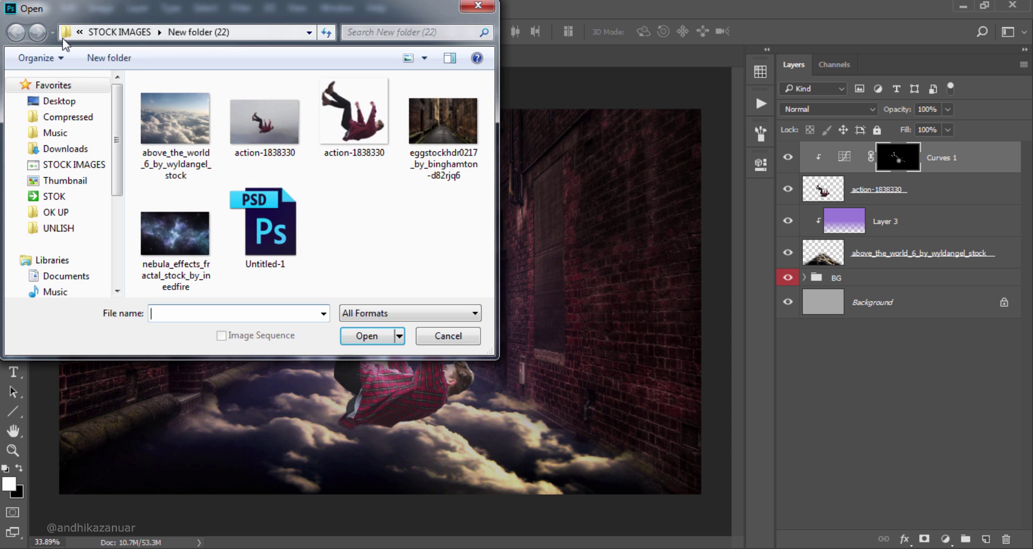
left_click(159, 231)
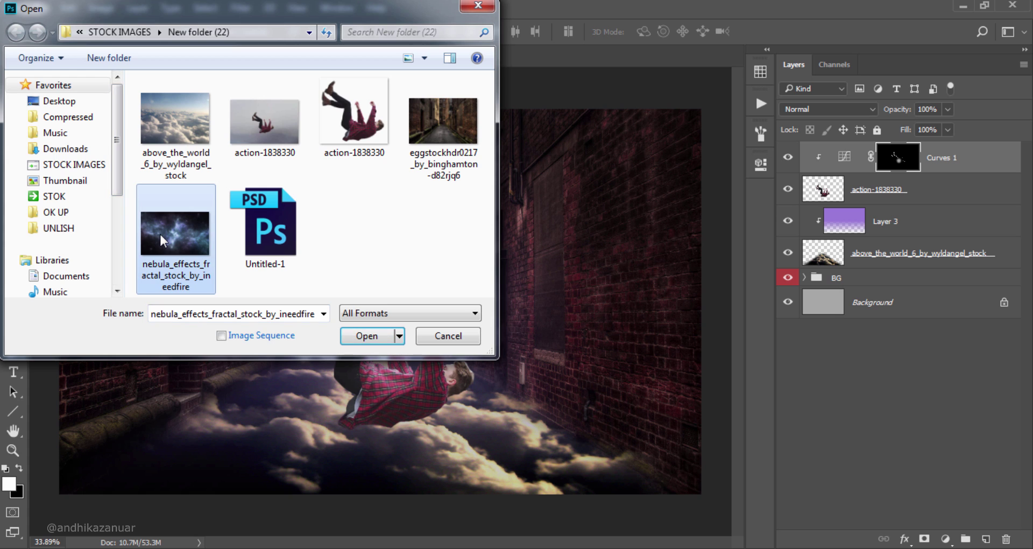
left_click(376, 334)
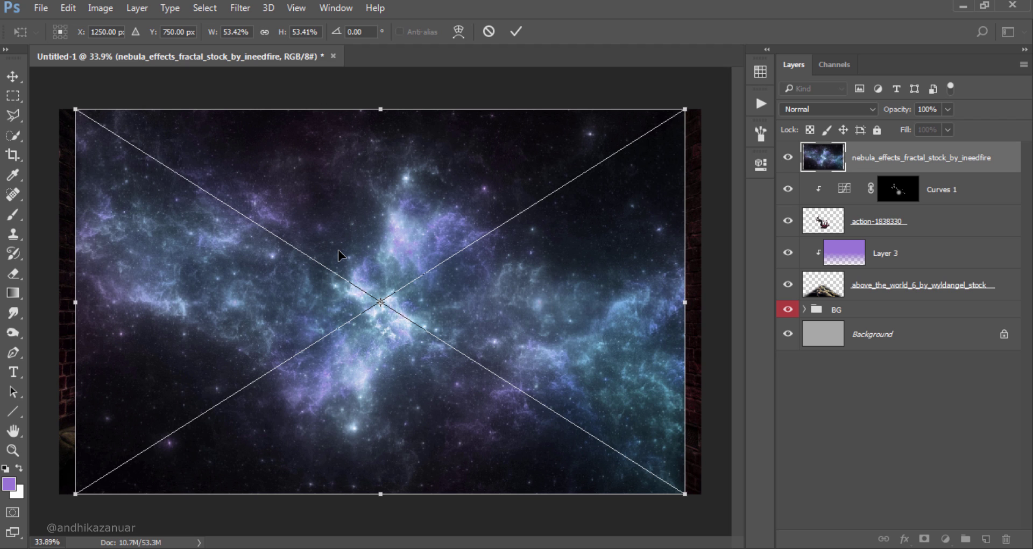
Commit the nebula placement, rasterize it and blend it in Screen mode
left_click(514, 36)
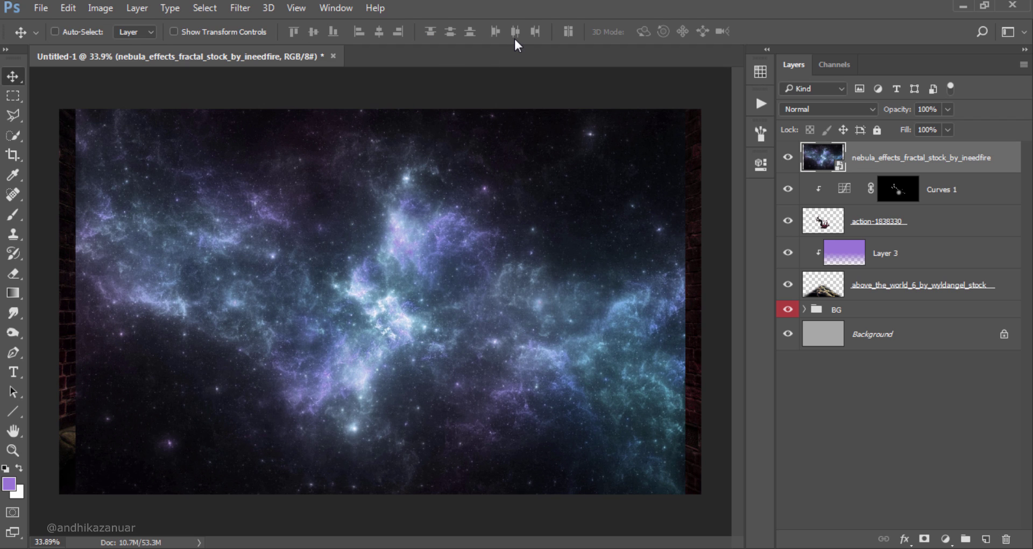
right_click(950, 159)
left_click(683, 333)
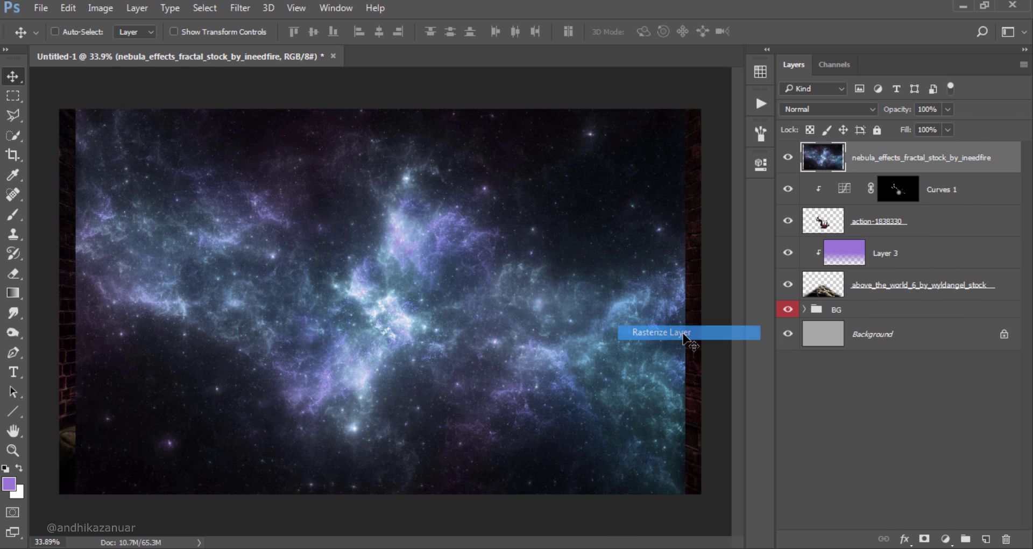
left_click(815, 105)
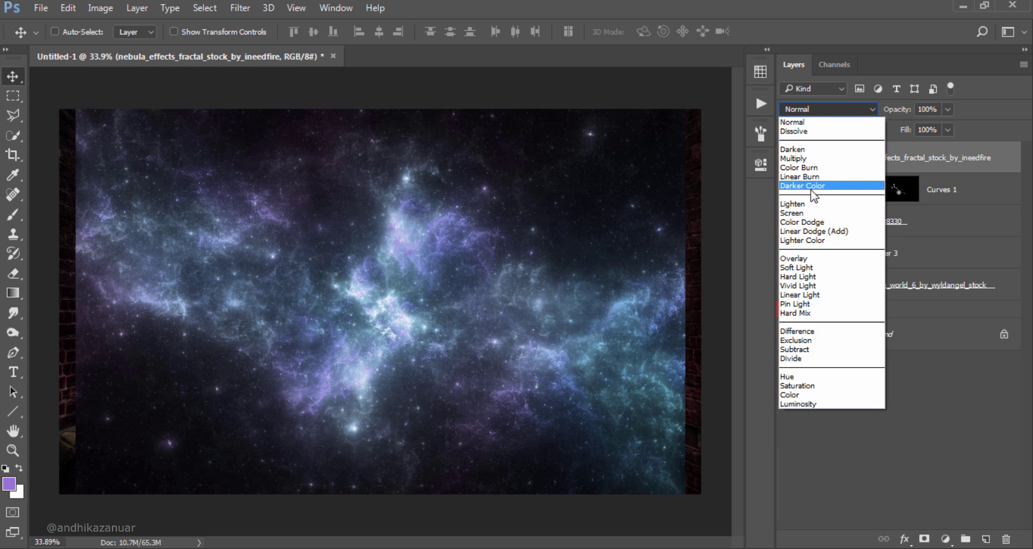
left_click(807, 213)
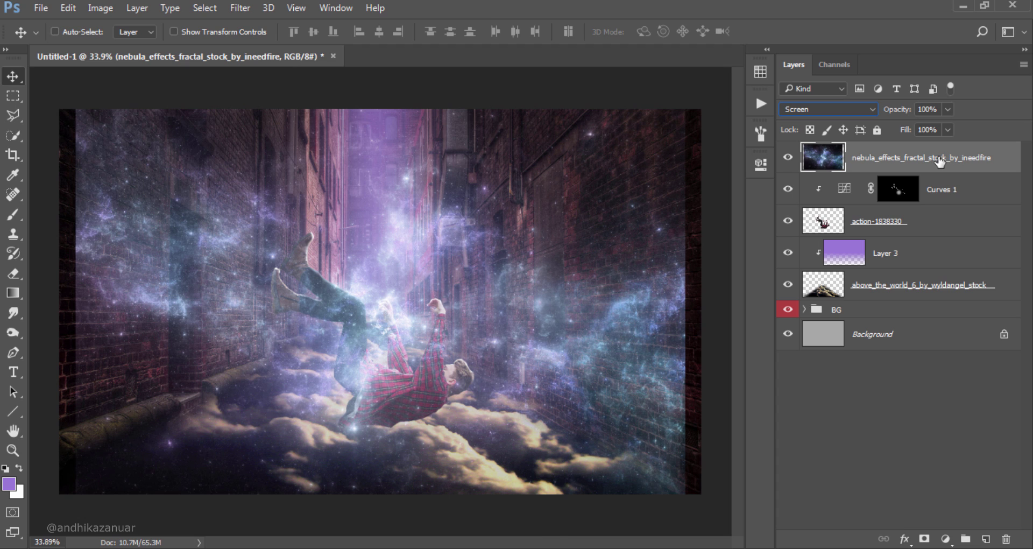
key("ctrl+l")
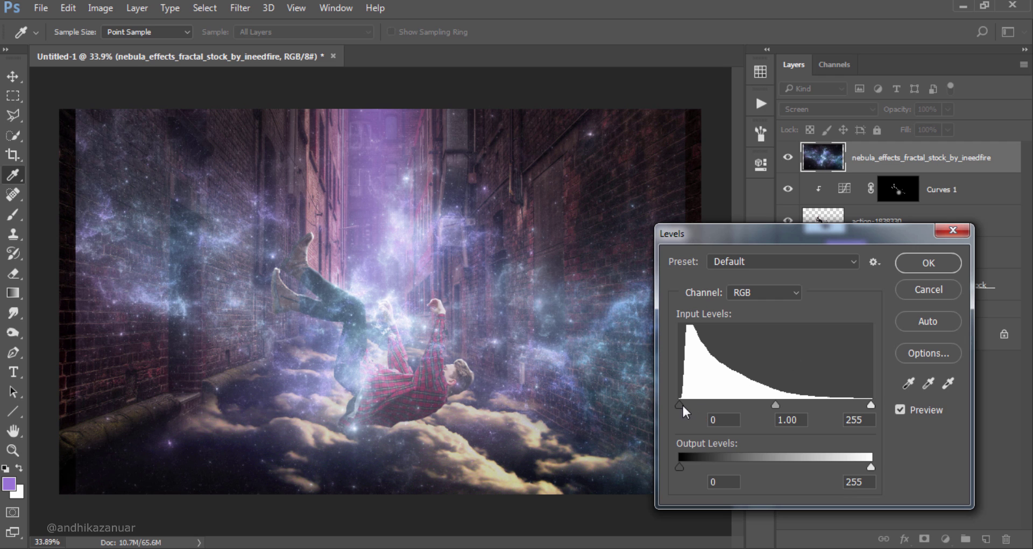
Apply Levels with black input 69 to the nebula and toggle it to compare
left_click_drag(680, 405, 731, 405)
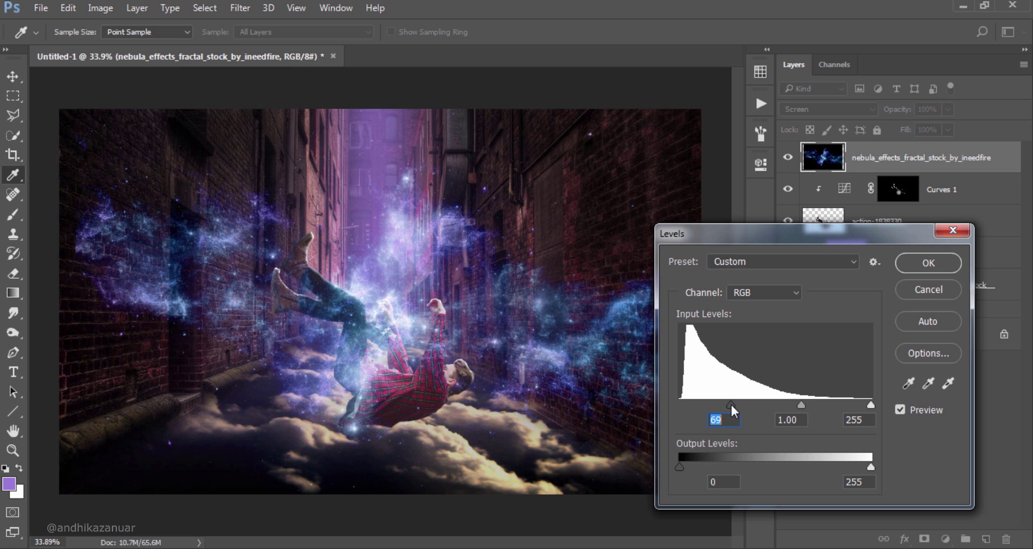
left_click(937, 260)
key("v")
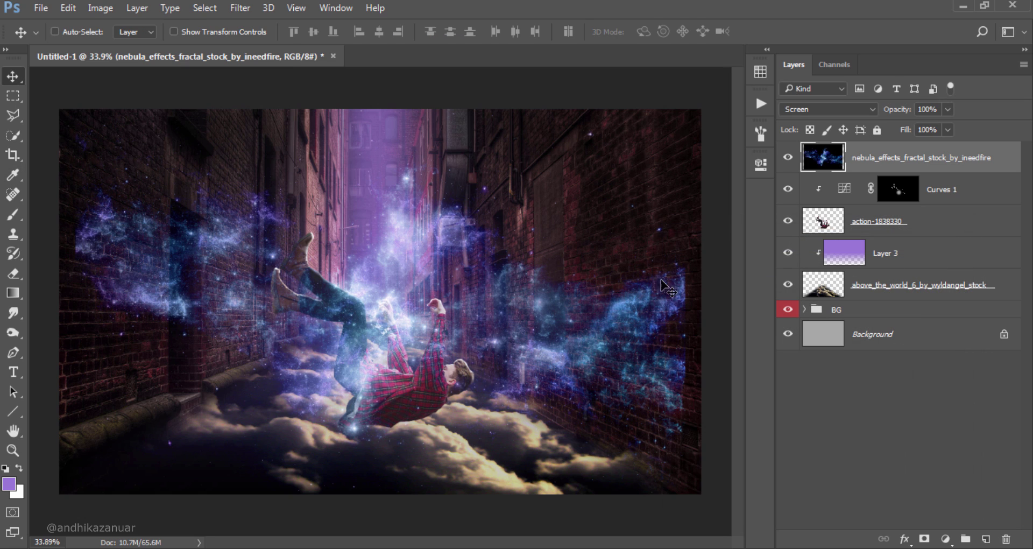
left_click(788, 157)
Rotate the nebula about 90° to run vertically and move it up toward the alley's top
key("ctrl+t")
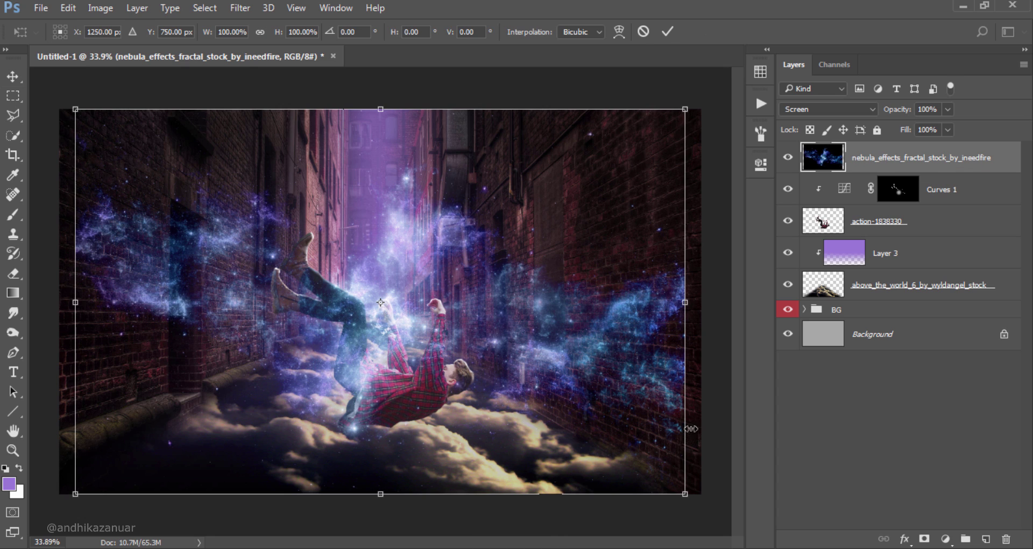
mouse_move(607, 525)
left_mouse_down()
mouse_move(717, 290)
mouse_move(518, 157)
left_mouse_up()
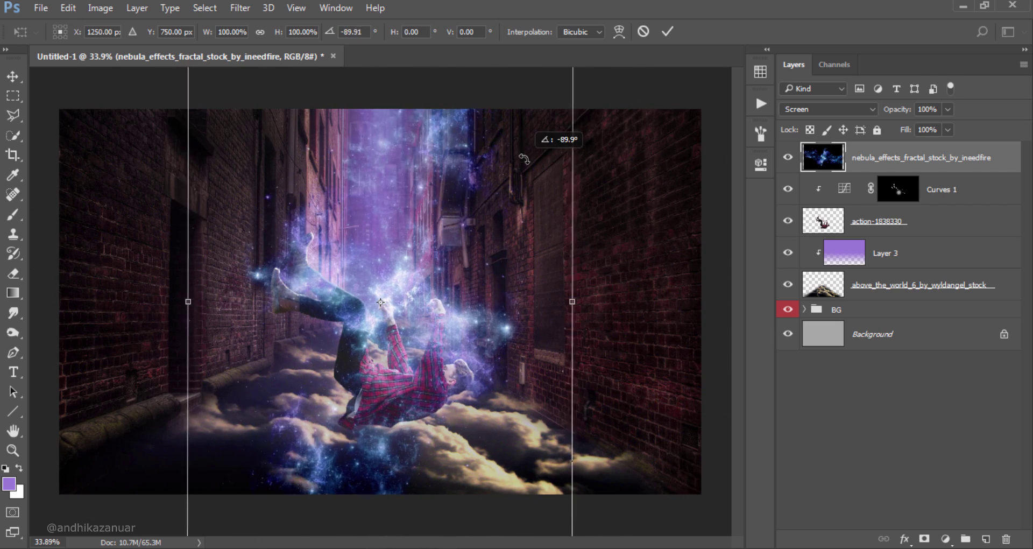
left_click_drag(433, 380, 487, 170)
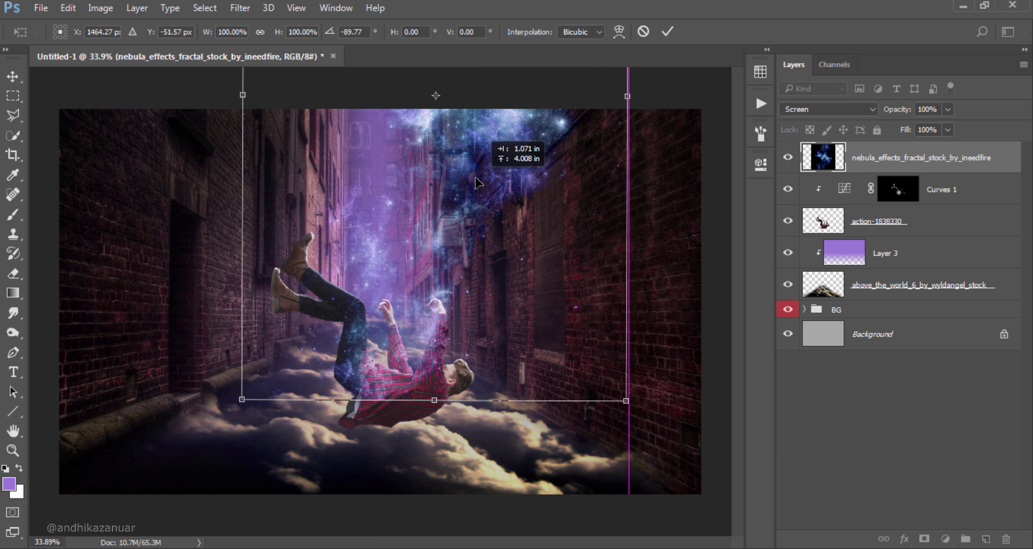
left_click_drag(487, 171, 476, 177)
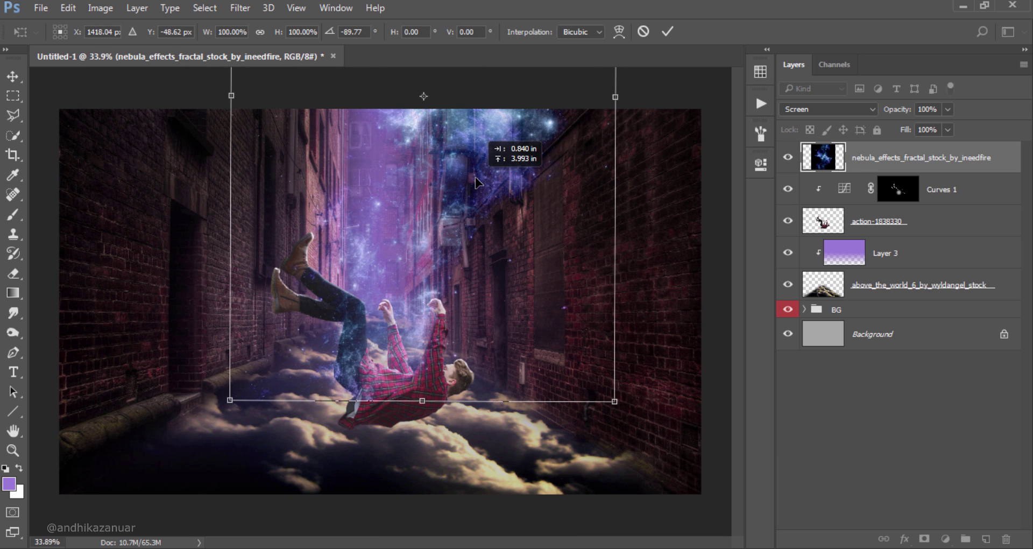
Flip the nebula horizontally, tilt it into a stream over the alley's centre, and commit
right_click(500, 239)
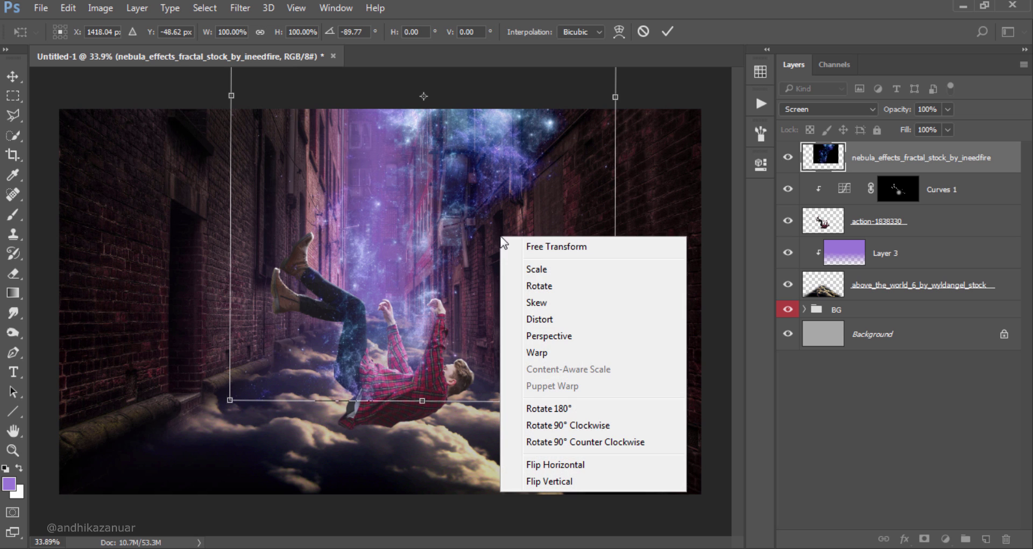
left_click(580, 466)
left_click_drag(557, 285, 478, 274)
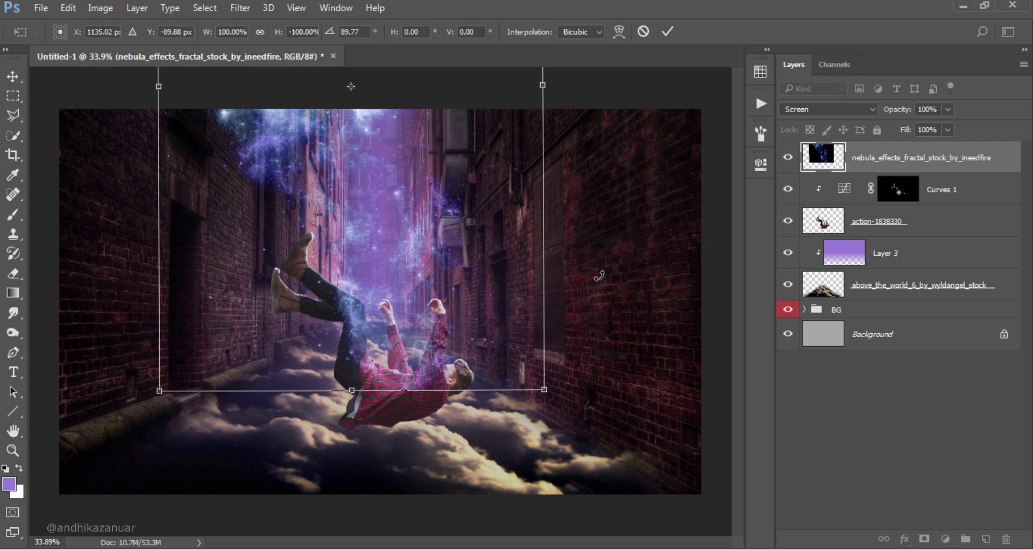
mouse_move(596, 274)
left_mouse_down()
mouse_move(600, 356)
mouse_move(587, 380)
left_mouse_up()
mouse_move(444, 233)
left_mouse_down()
mouse_move(480, 229)
mouse_move(477, 237)
left_mouse_up()
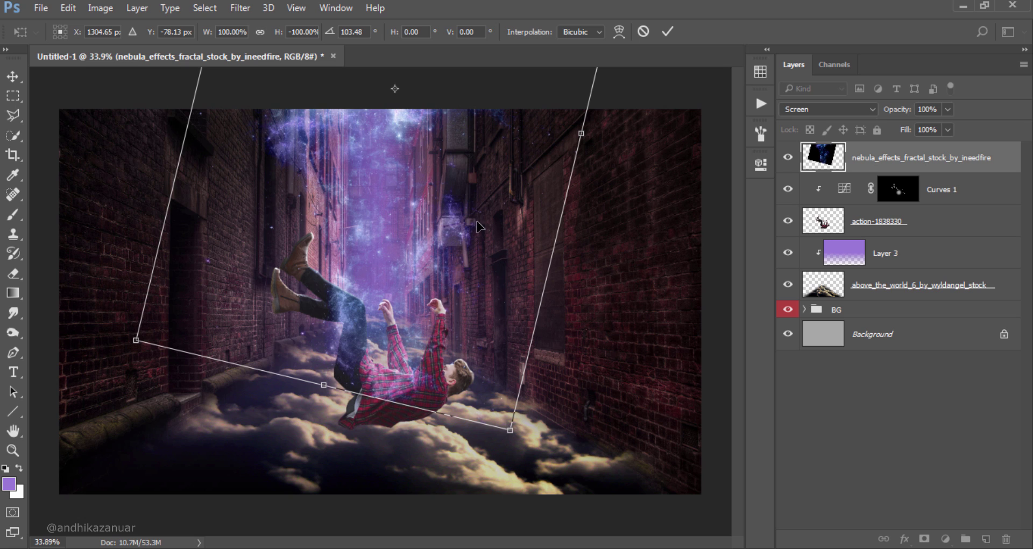
left_click(667, 31)
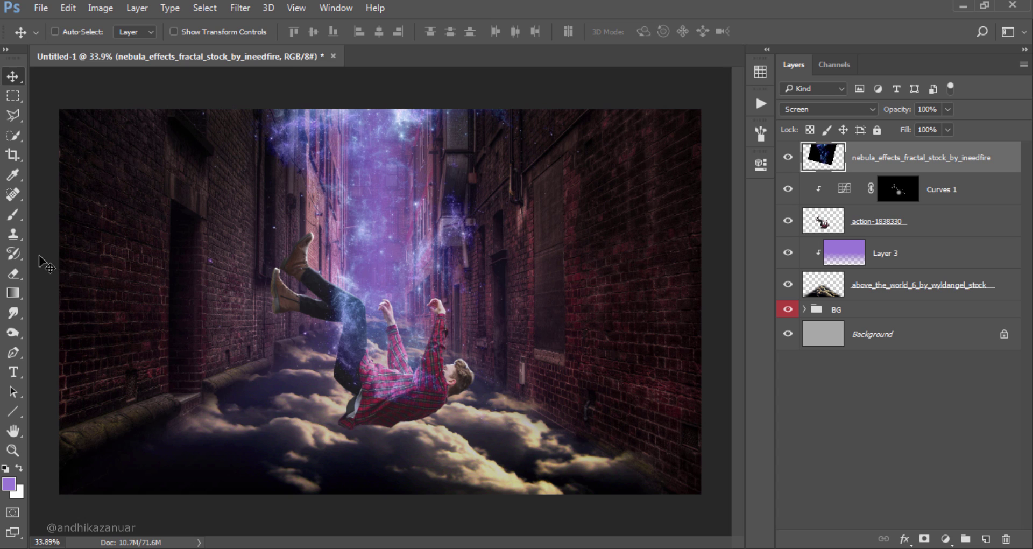
Erase the nebula haze off the man's plaid shirt with a soft 175 px eraser
left_click(14, 273)
left_click(70, 32)
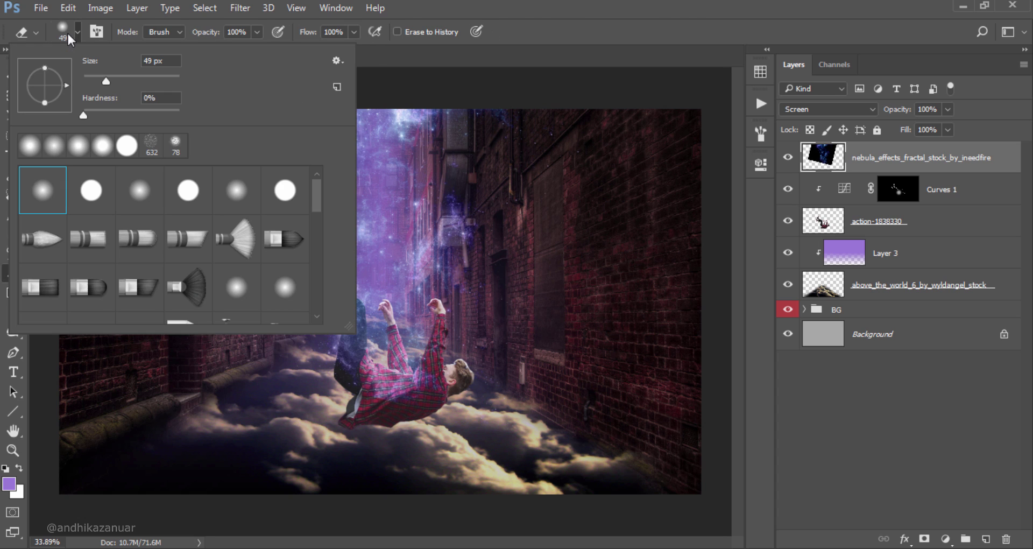
left_click(521, 26)
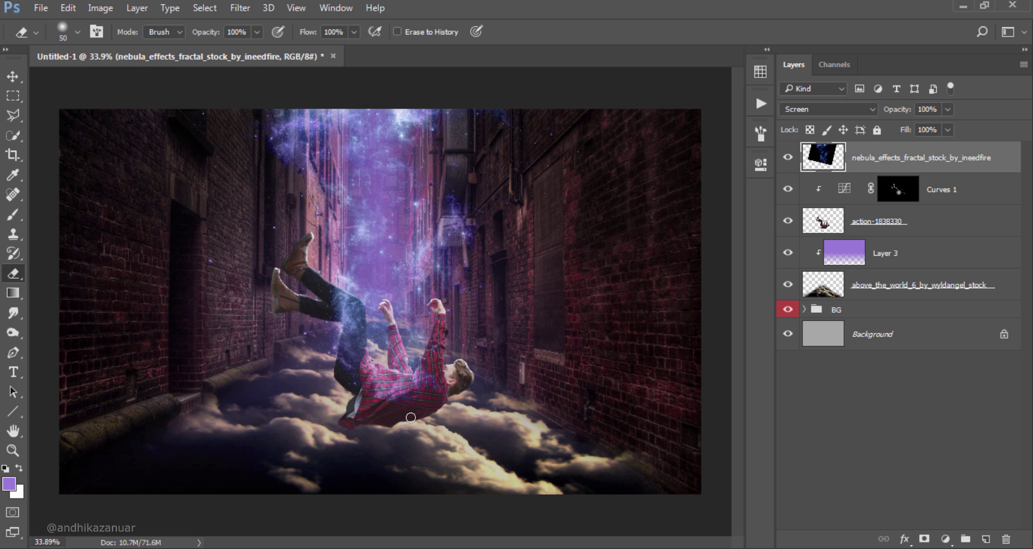
key("bracketright")
key("bracketright")
key("bracketright")
key("bracketright")
key("bracketright")
key("bracketright")
mouse_move(411, 417)
left_mouse_down()
mouse_move(448, 394)
mouse_move(333, 415)
left_mouse_up()
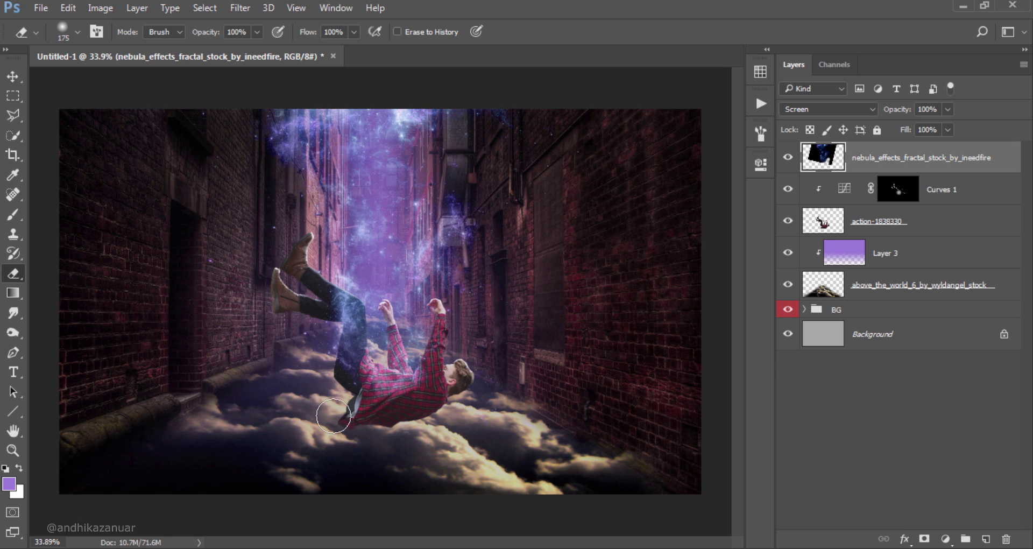
left_click(18, 72)
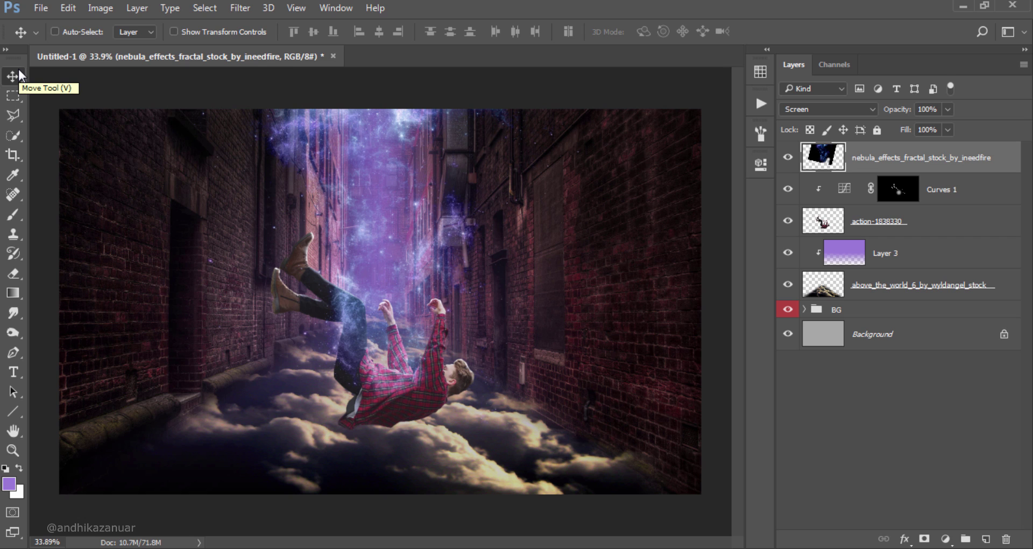
Add a Brightness/Contrast adjustment layer with Contrast 20 and Brightness 14
left_click(943, 536)
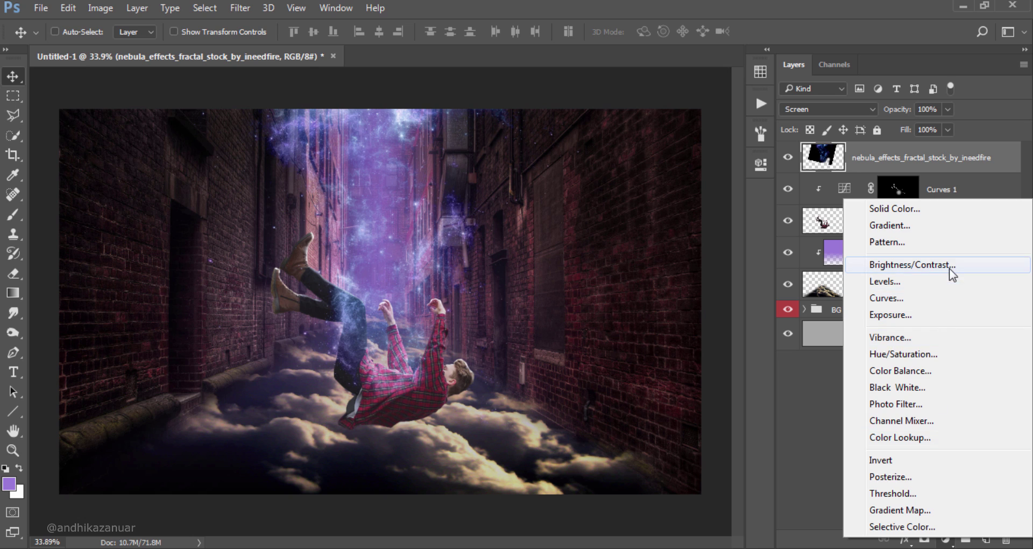
left_click(948, 268)
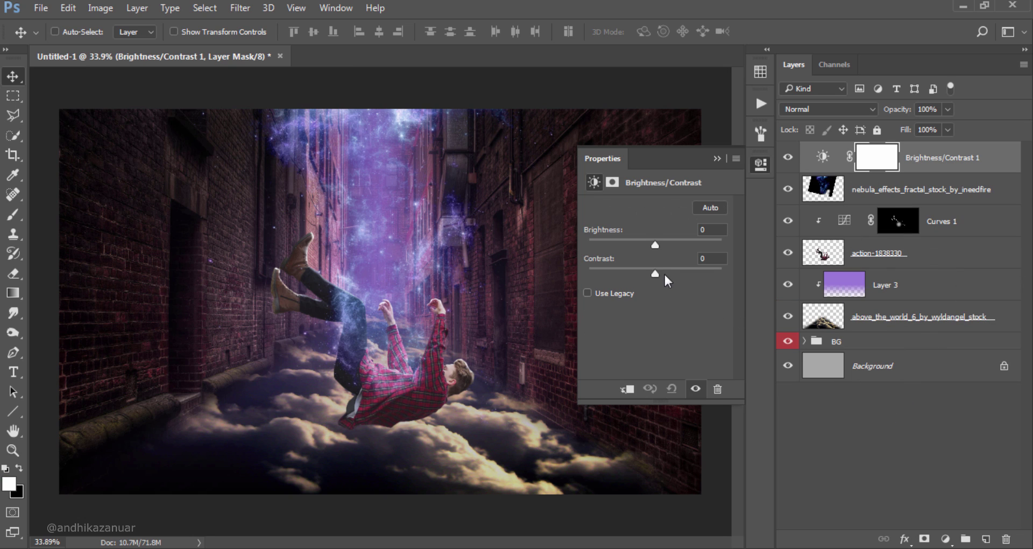
left_click(661, 272)
left_click(665, 273)
left_click_drag(666, 271, 668, 272)
left_click(658, 243)
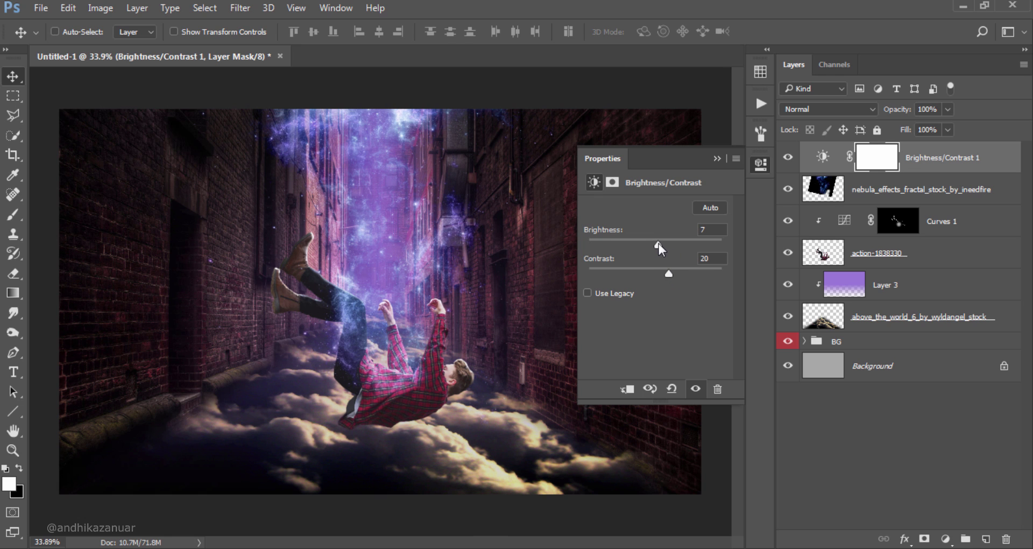
left_click_drag(659, 243, 661, 244)
left_click(760, 164)
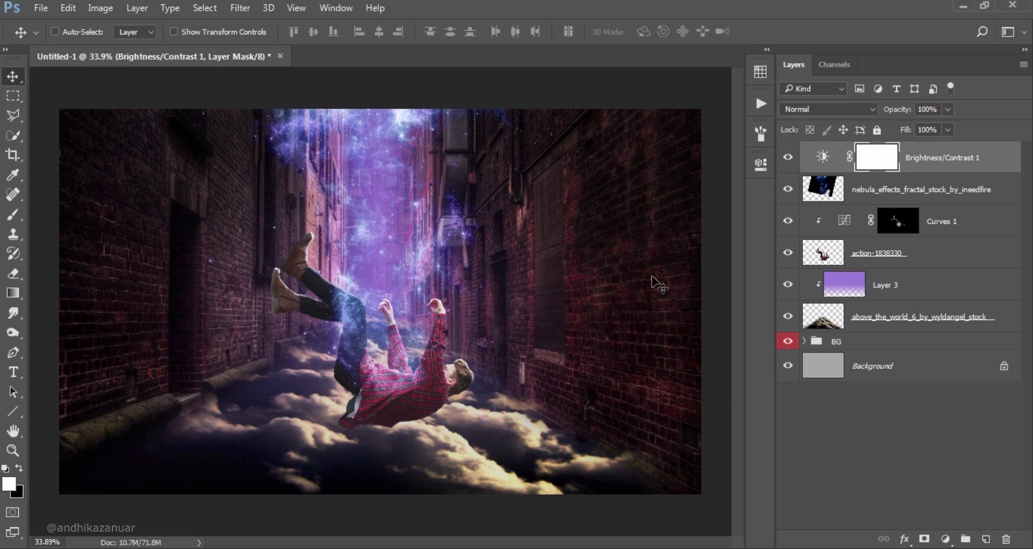
Add a Vibrance adjustment layer set to +44 vibrance
left_click(946, 537)
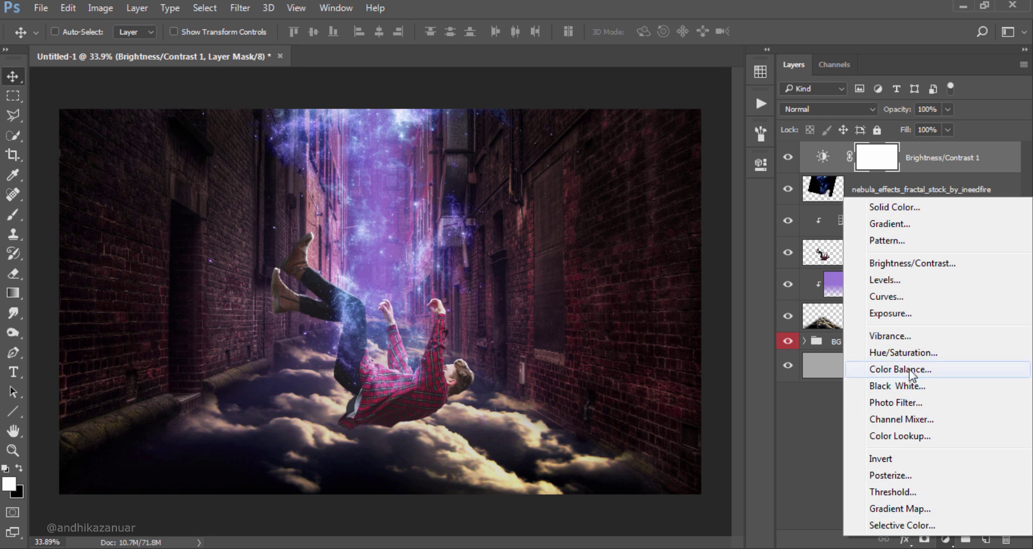
left_click(909, 336)
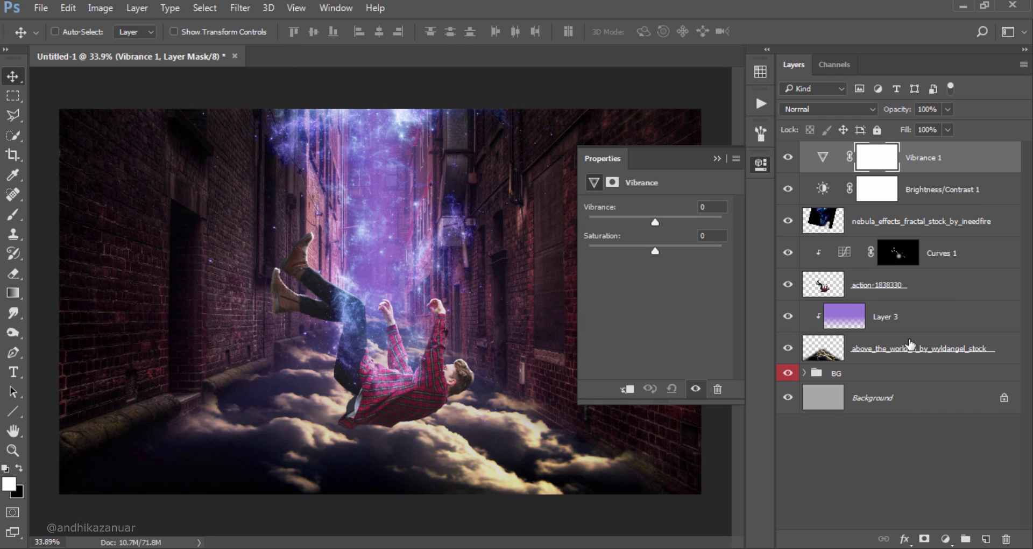
left_click_drag(655, 221, 673, 221)
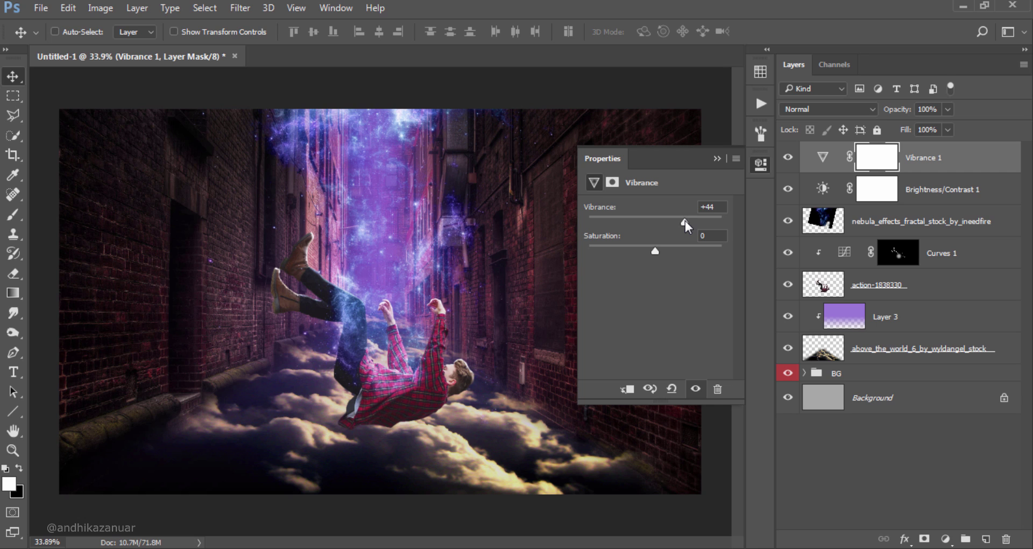
left_click(755, 166)
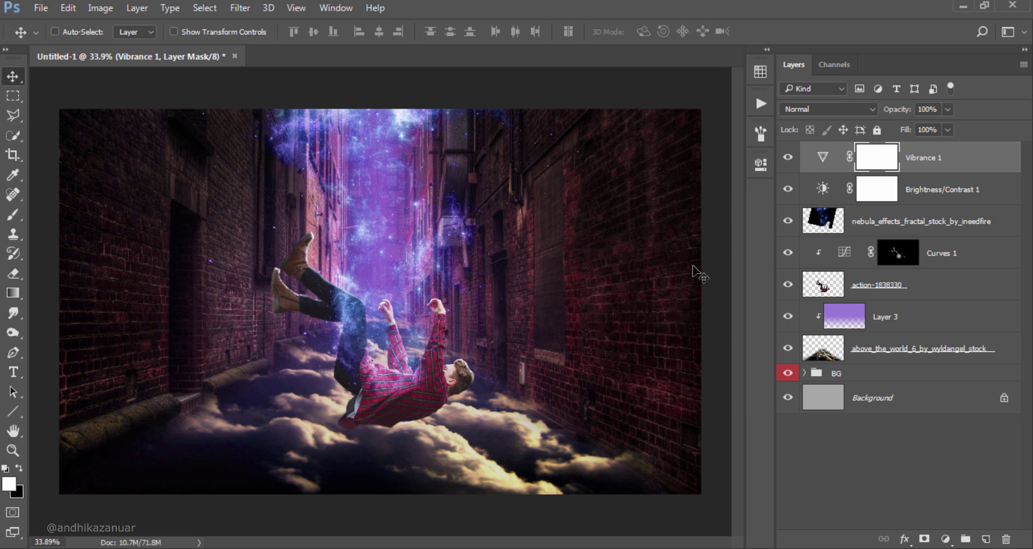